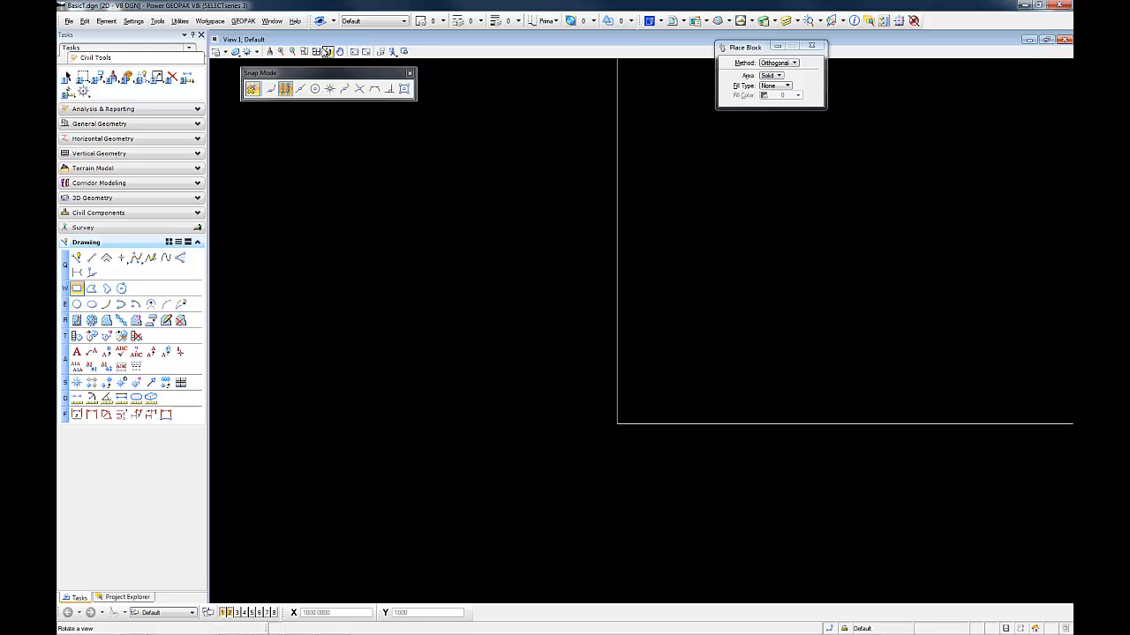
# Draw a horizontal line between points about 946 long, across the upper part of the square block
pyautogui.click(316, 51)
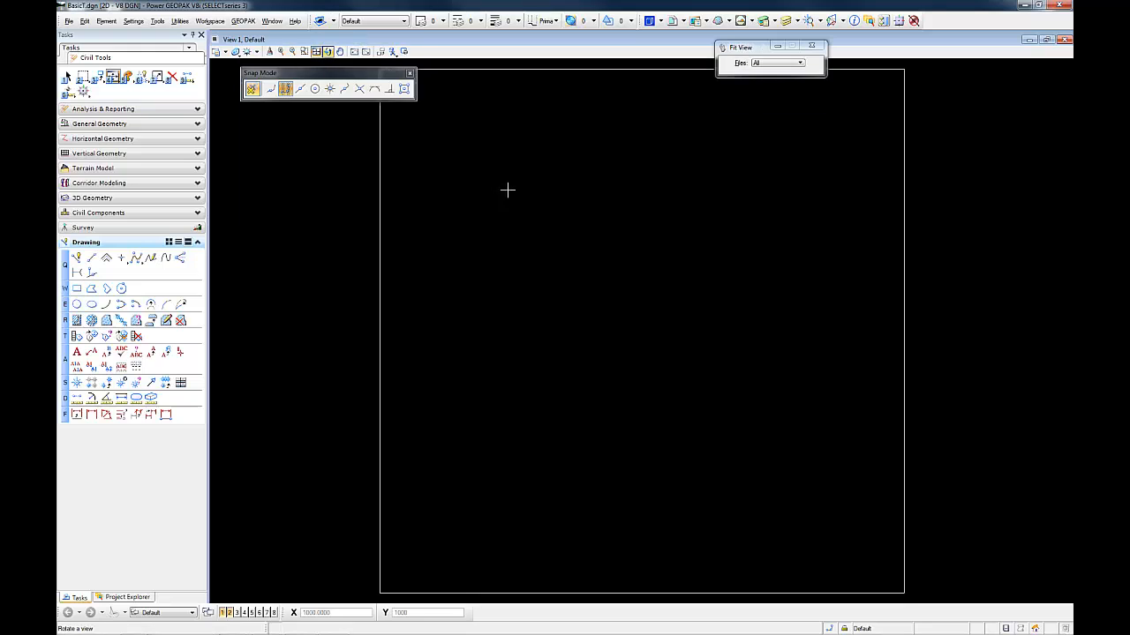
pyautogui.click(84, 142)
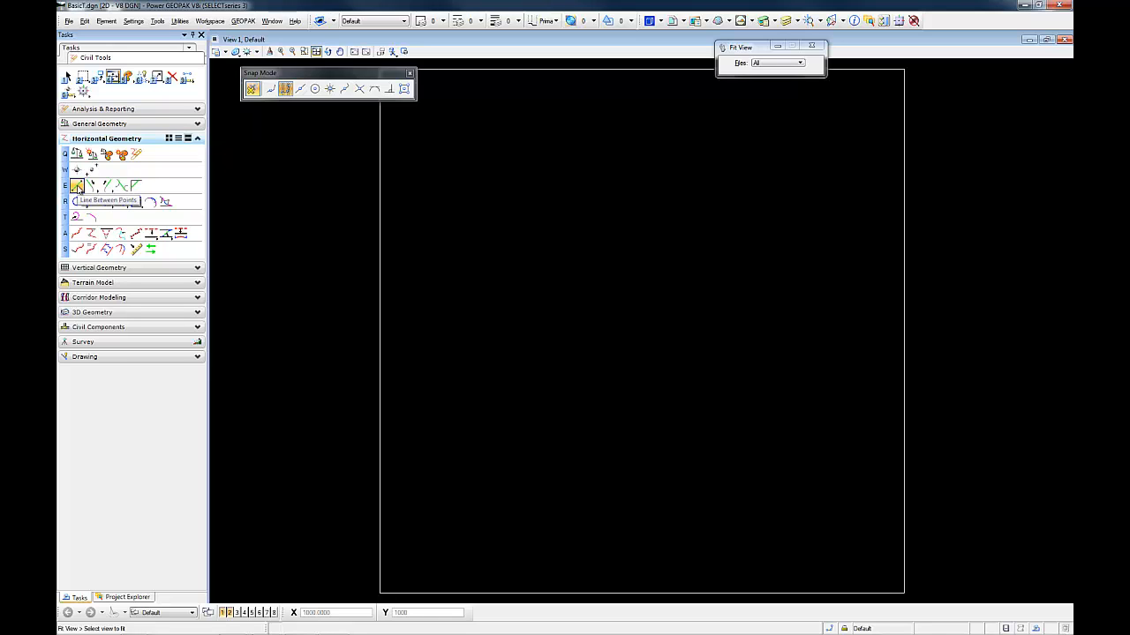
pyautogui.click(77, 186)
pyautogui.moveTo(495, 176); pyautogui.dragTo(448, 257, button='middle')
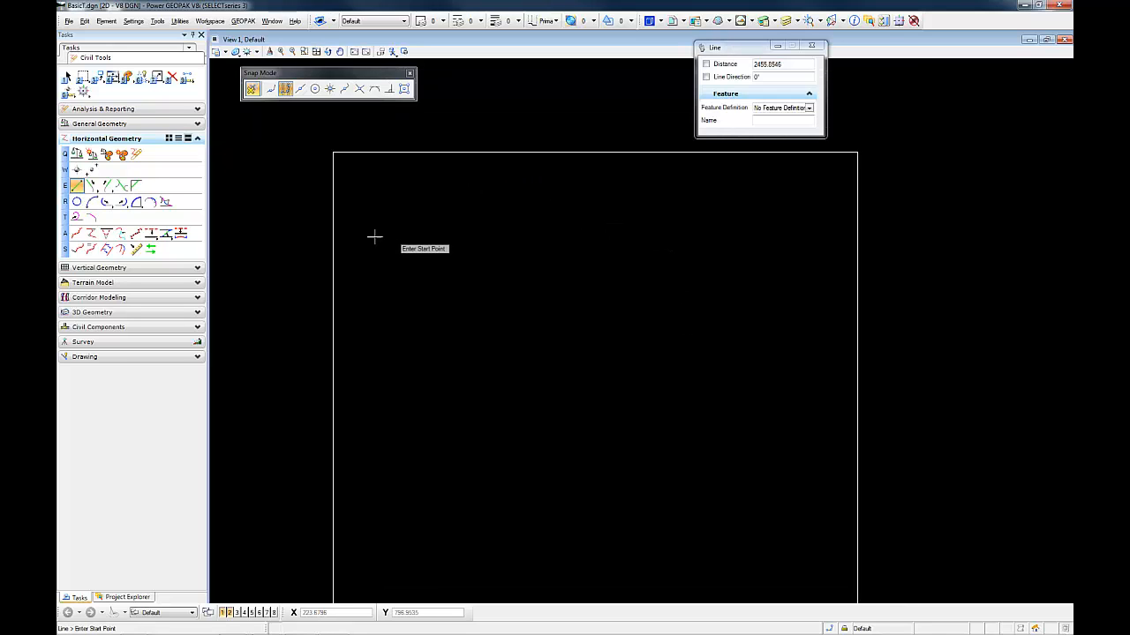
pyautogui.click(350, 223)
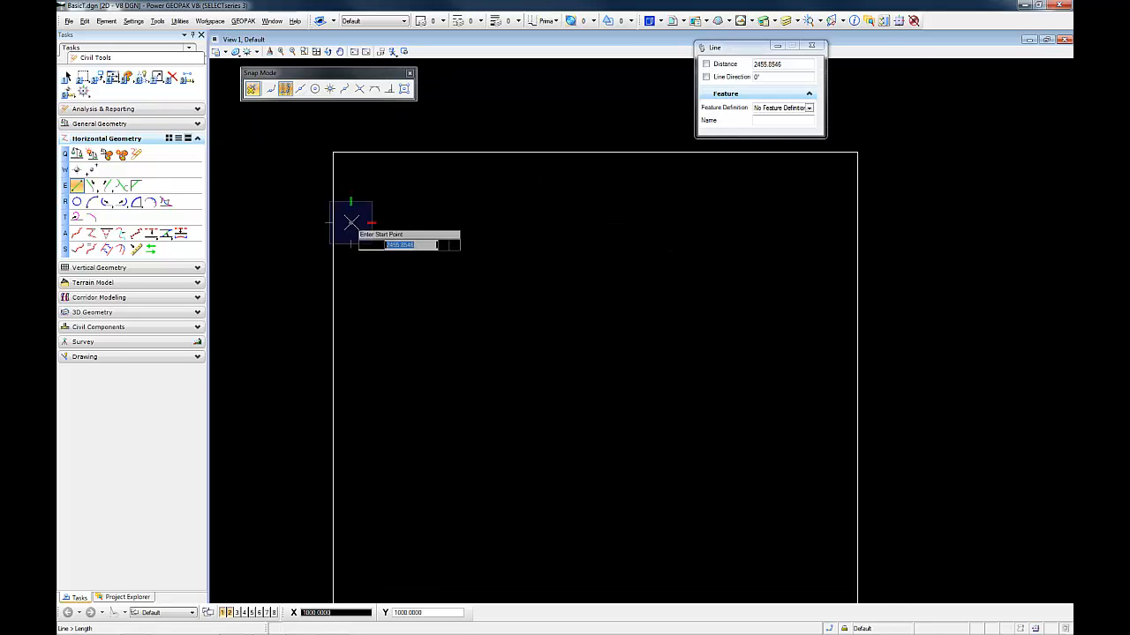
pyautogui.click(846, 223)
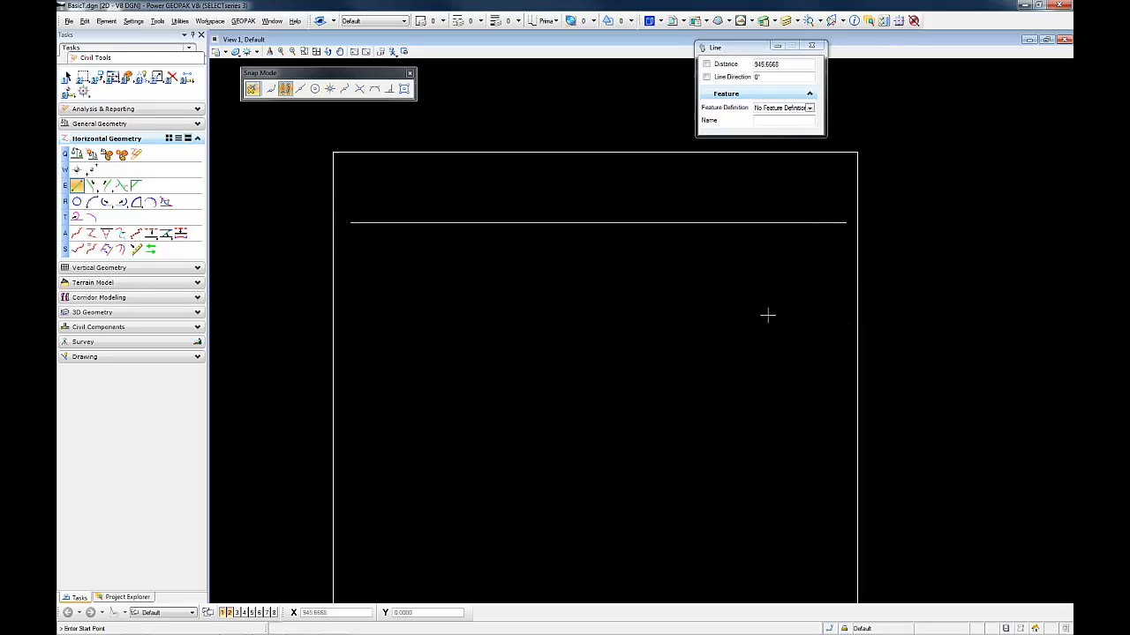
# Draw a vertical line about 706 long, running down from just above the middle of the horizontal line
pyautogui.scroll(3, 600, 217)
pyautogui.click(596, 221)
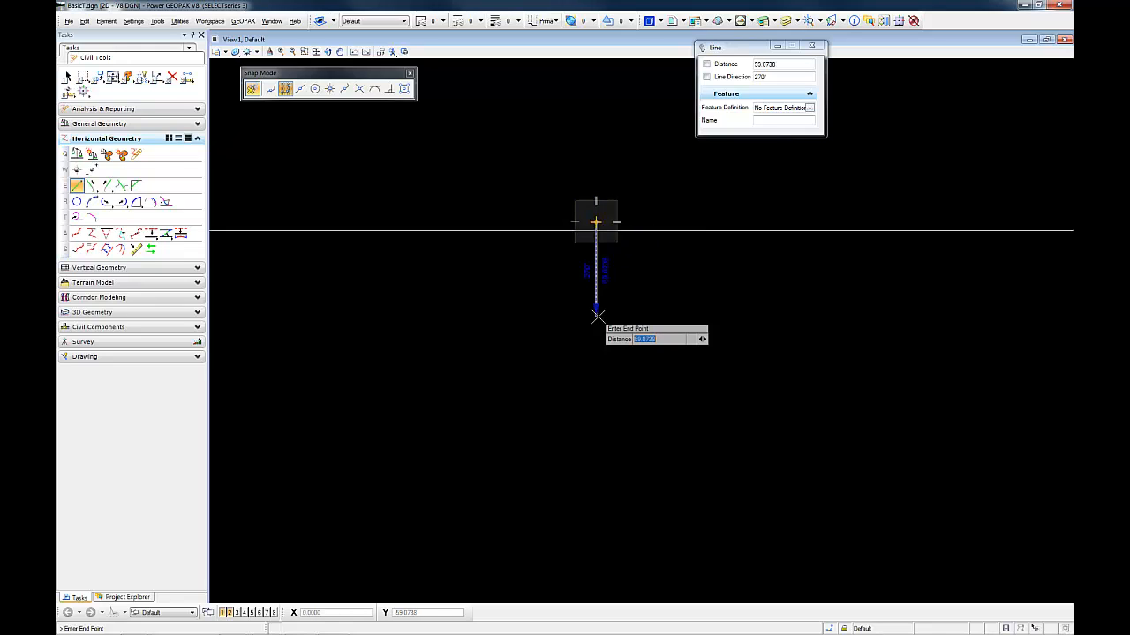
pyautogui.scroll(-3, 596, 315)
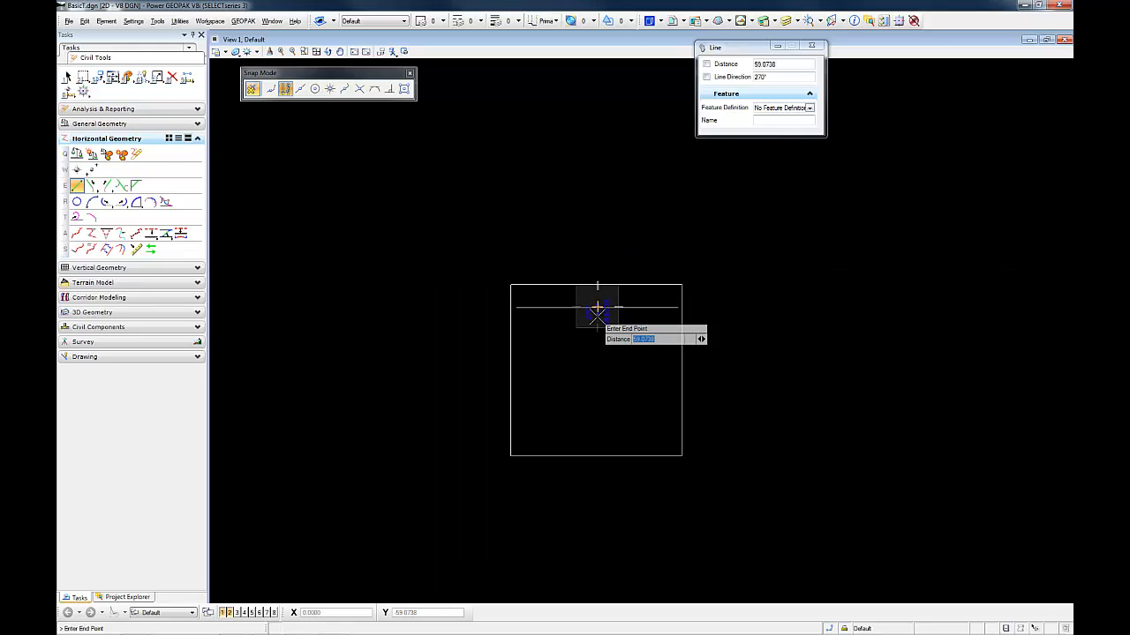
pyautogui.click(597, 427)
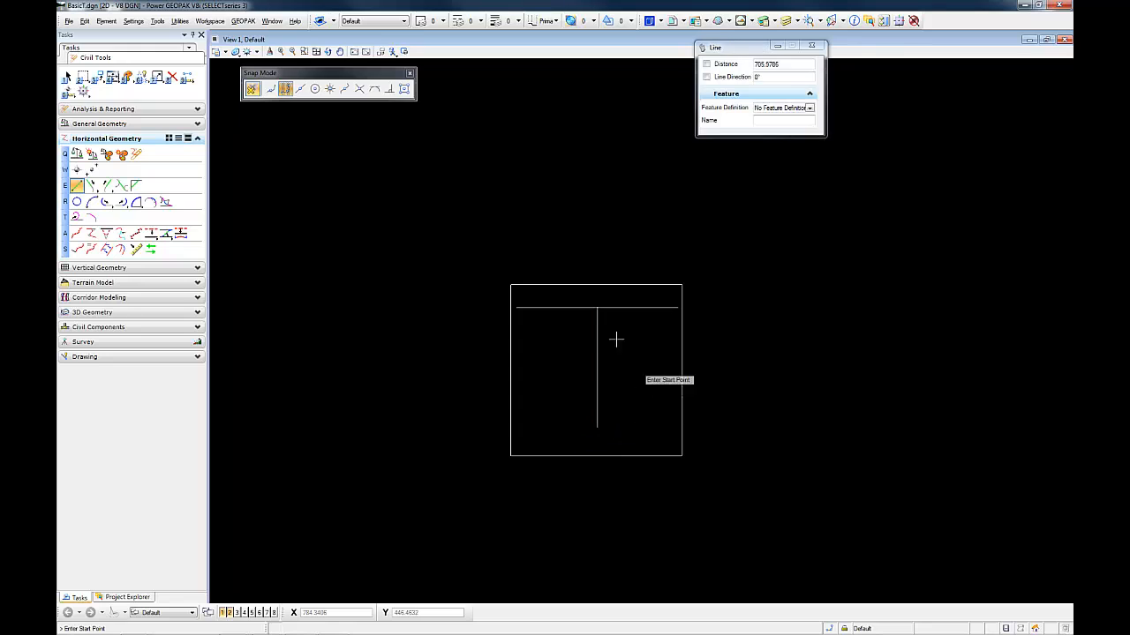
# Start a Single Offset Partial with C-ROAD-CNTR as the active level and 400 as the element priority
pyautogui.scroll(3, 579, 322)
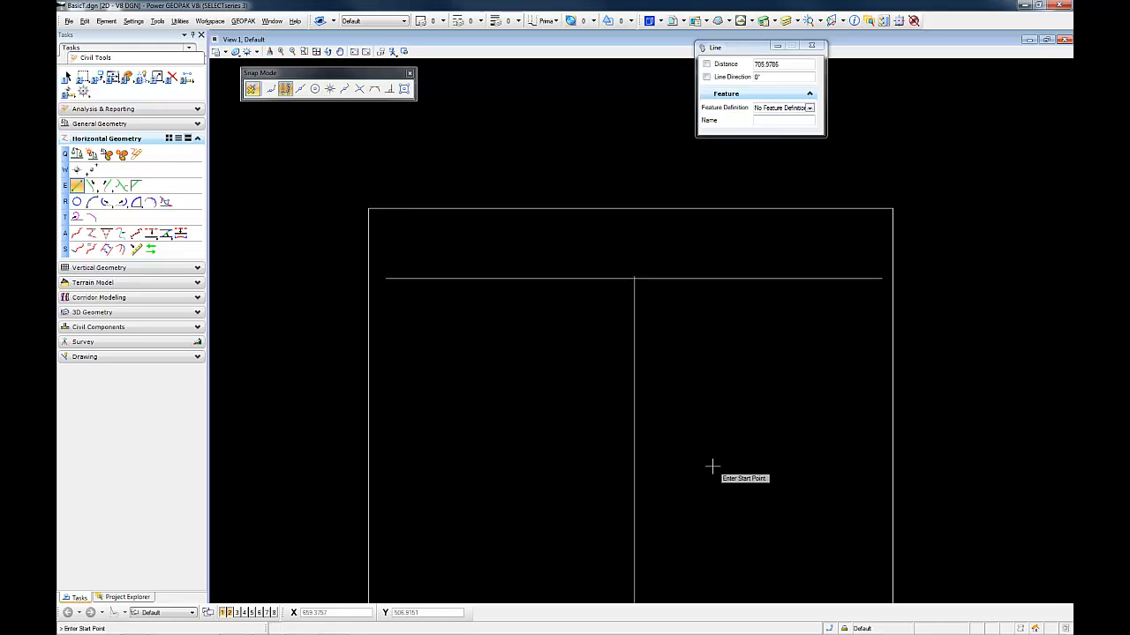
pyautogui.moveTo(713, 467); pyautogui.dragTo(685, 391, button='middle')
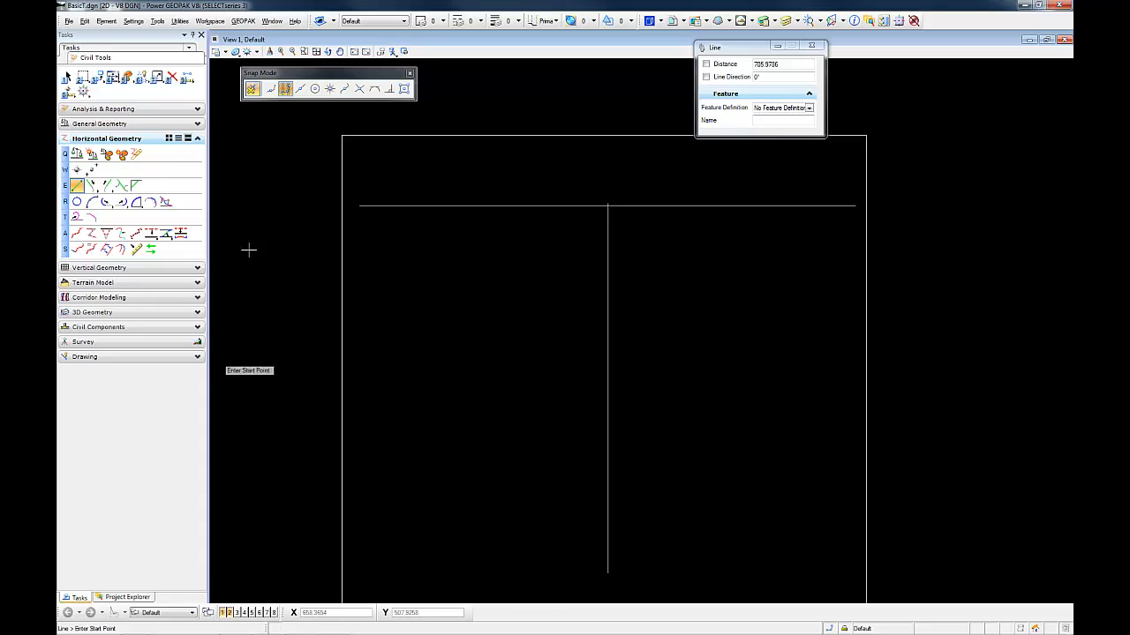
pyautogui.click(151, 233)
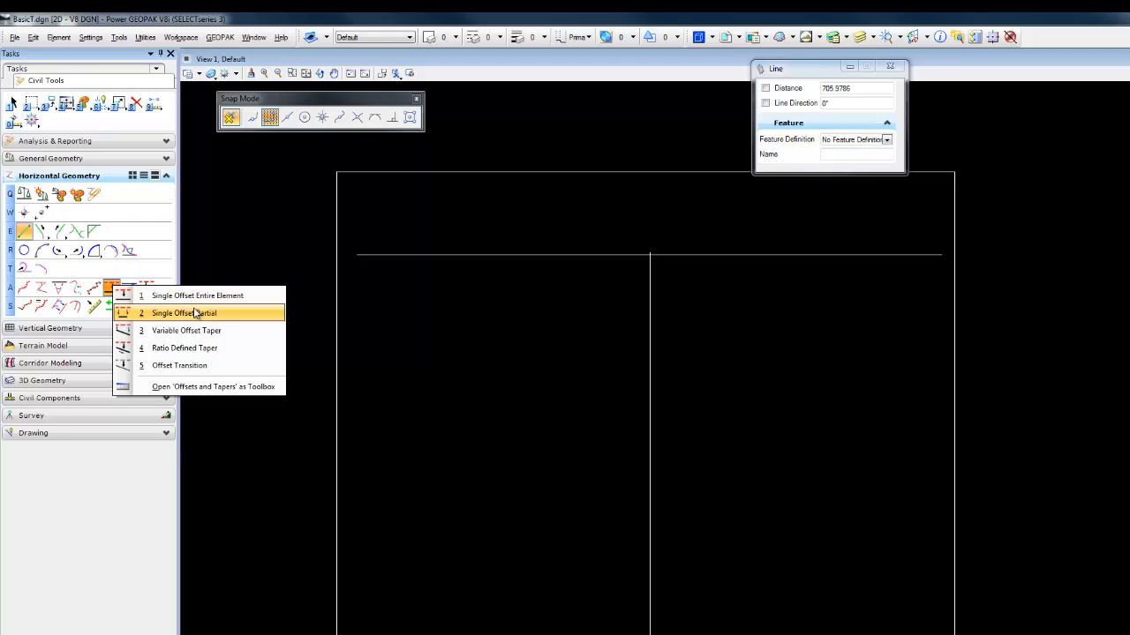
pyautogui.click(195, 314)
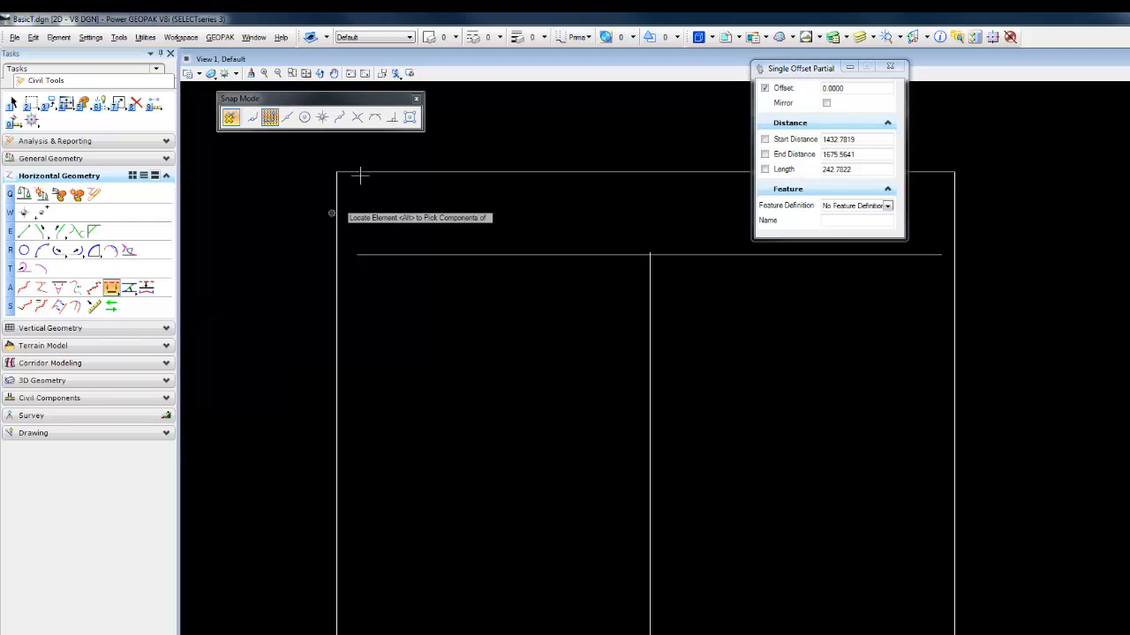
pyautogui.click(409, 40)
pyautogui.click(388, 67)
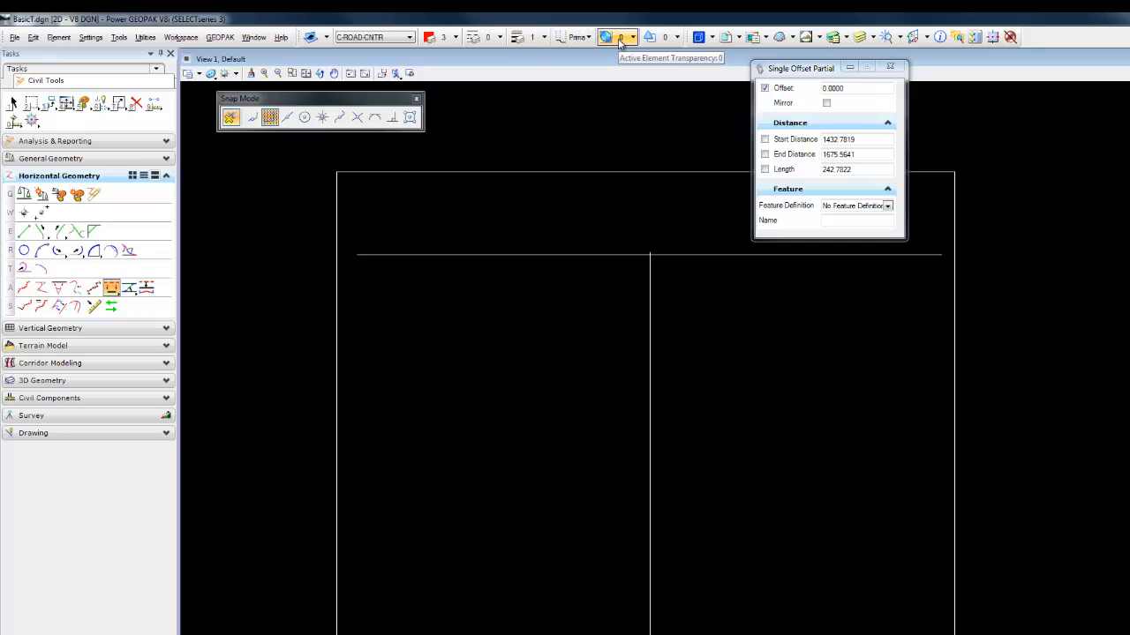
pyautogui.click(658, 39)
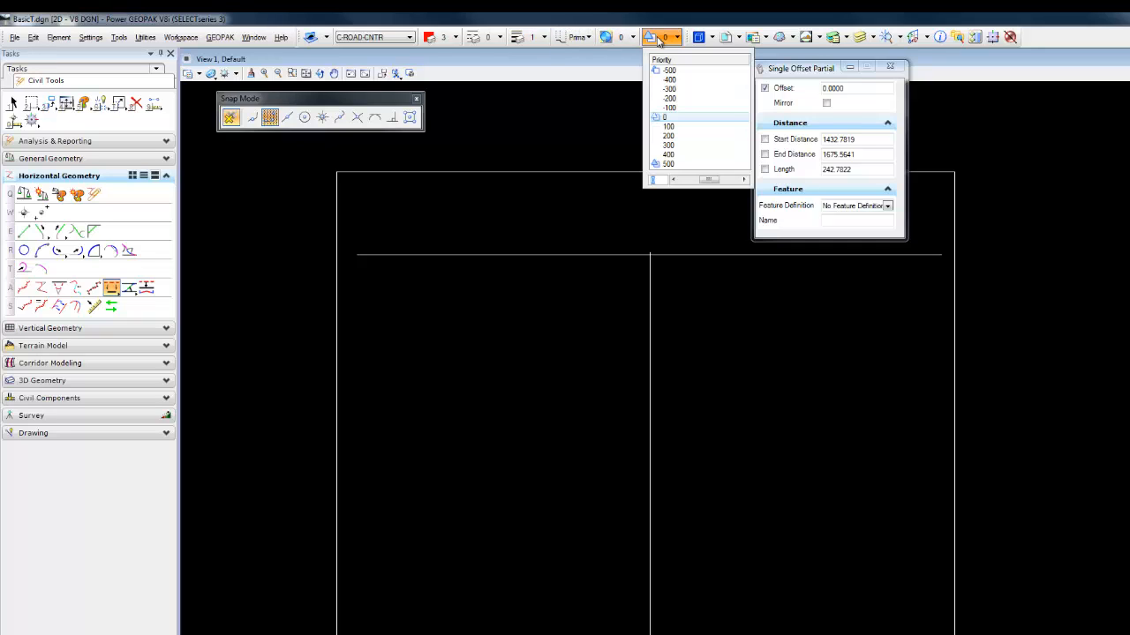
pyautogui.click(671, 154)
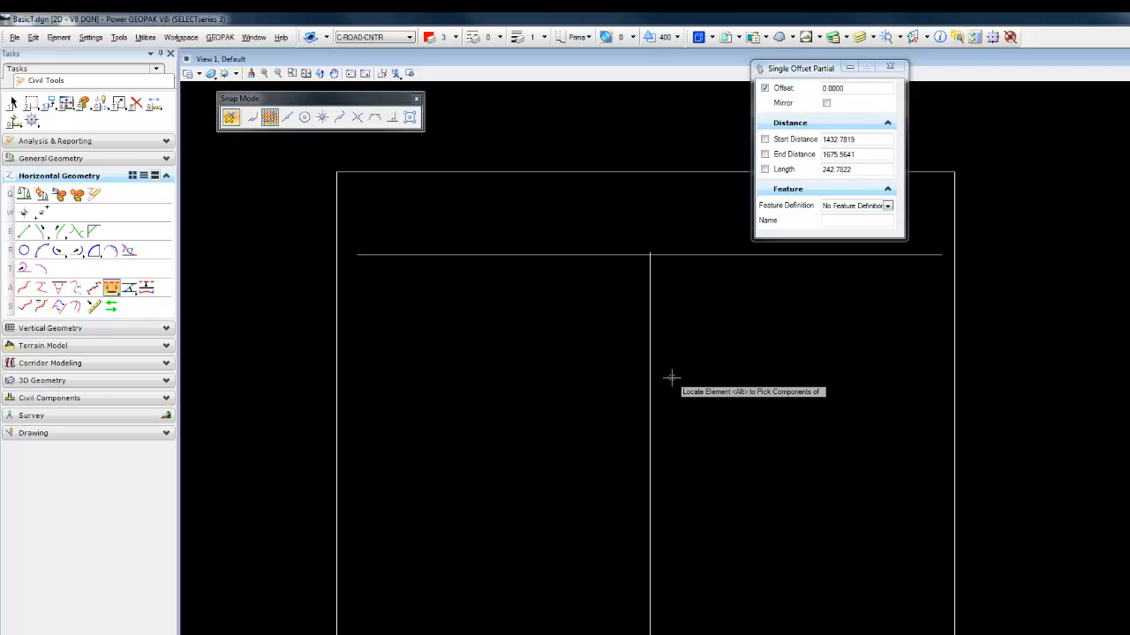
# Create a partial offset of 0 on the vertical line, starting at its intersection with the horizontal line and running about 59 down
pyautogui.click(649, 314)
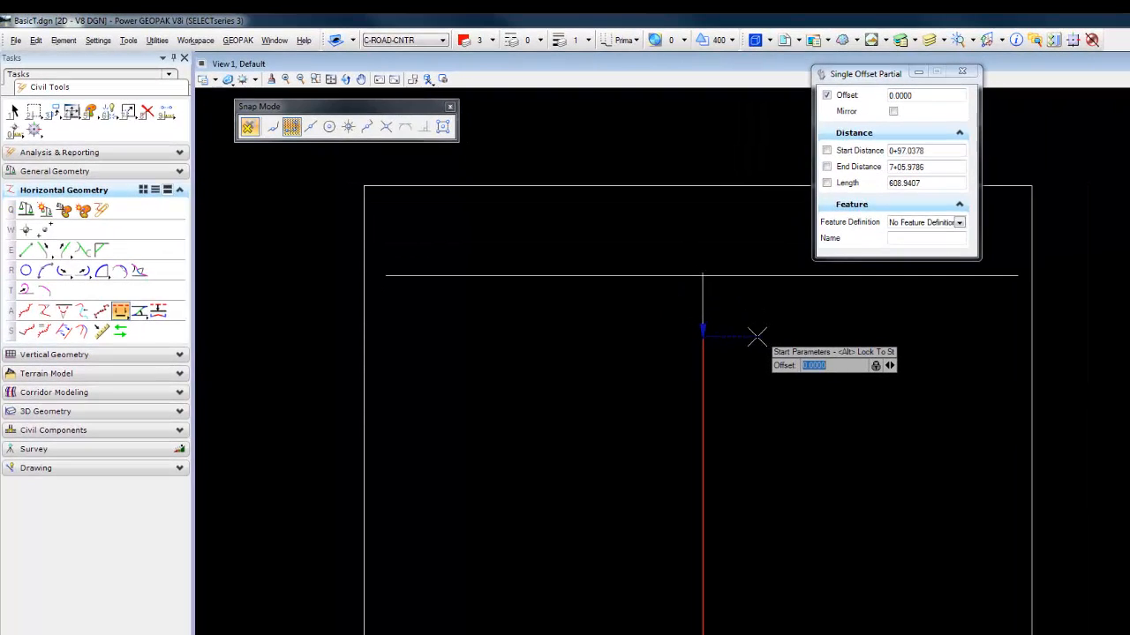
pyautogui.scroll(2, 702, 277)
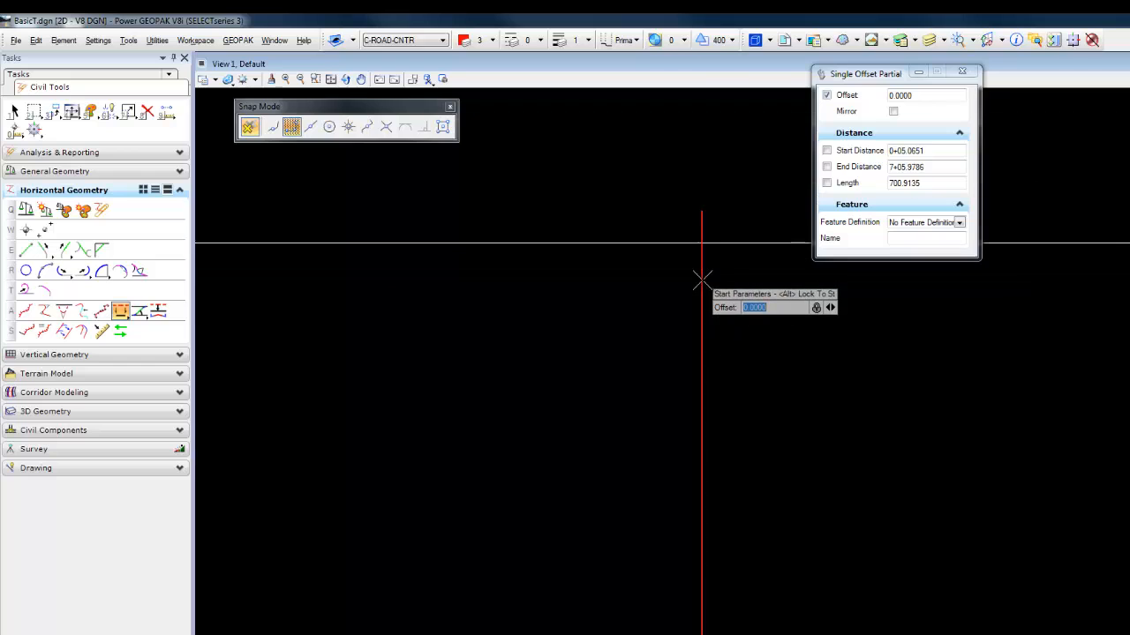
pyautogui.click(386, 127)
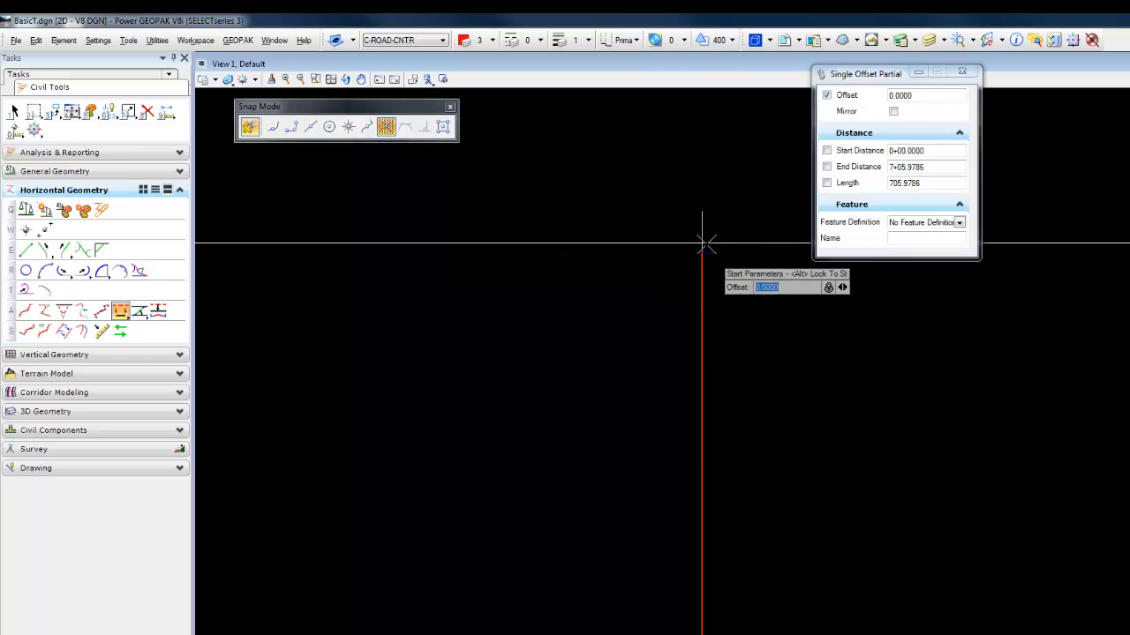
pyautogui.click(704, 240)
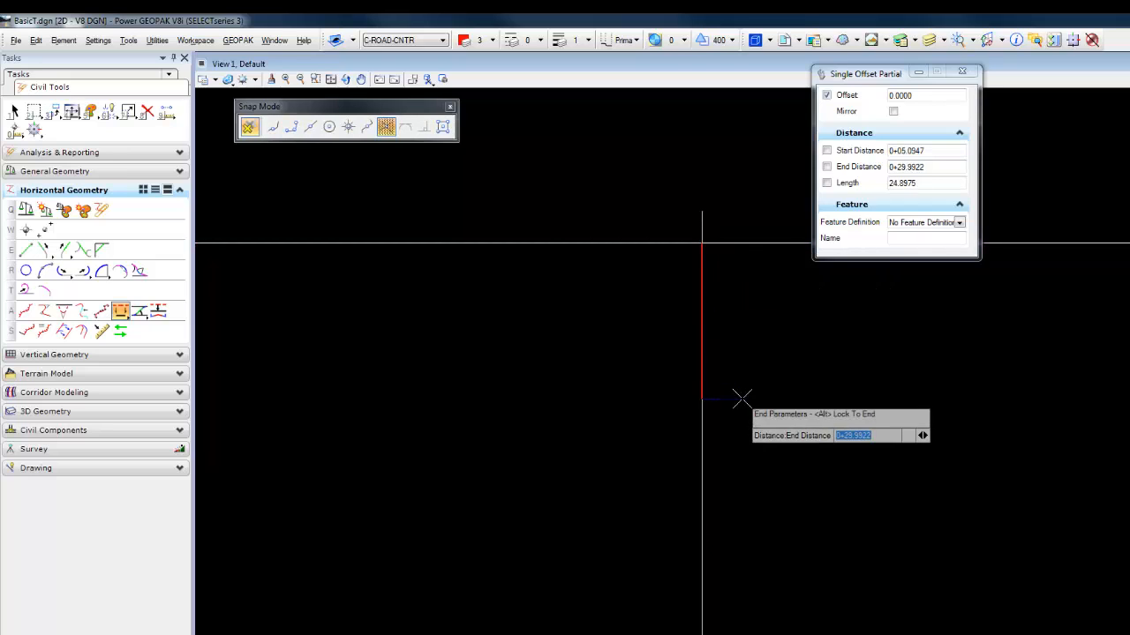
pyautogui.scroll(-2, 749, 515)
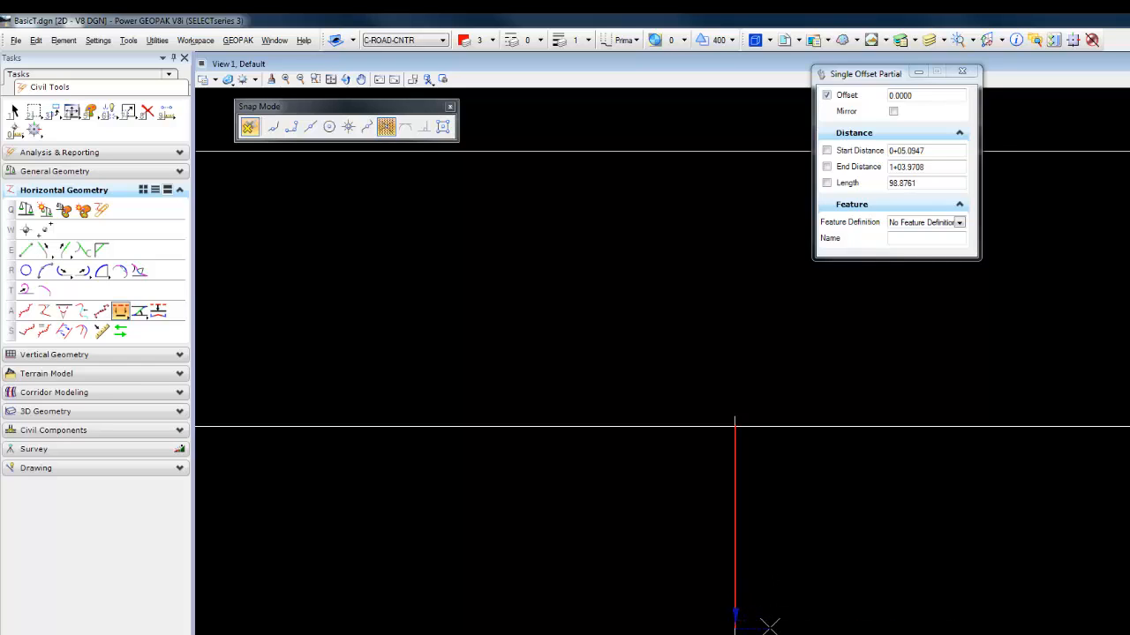
pyautogui.click(773, 545)
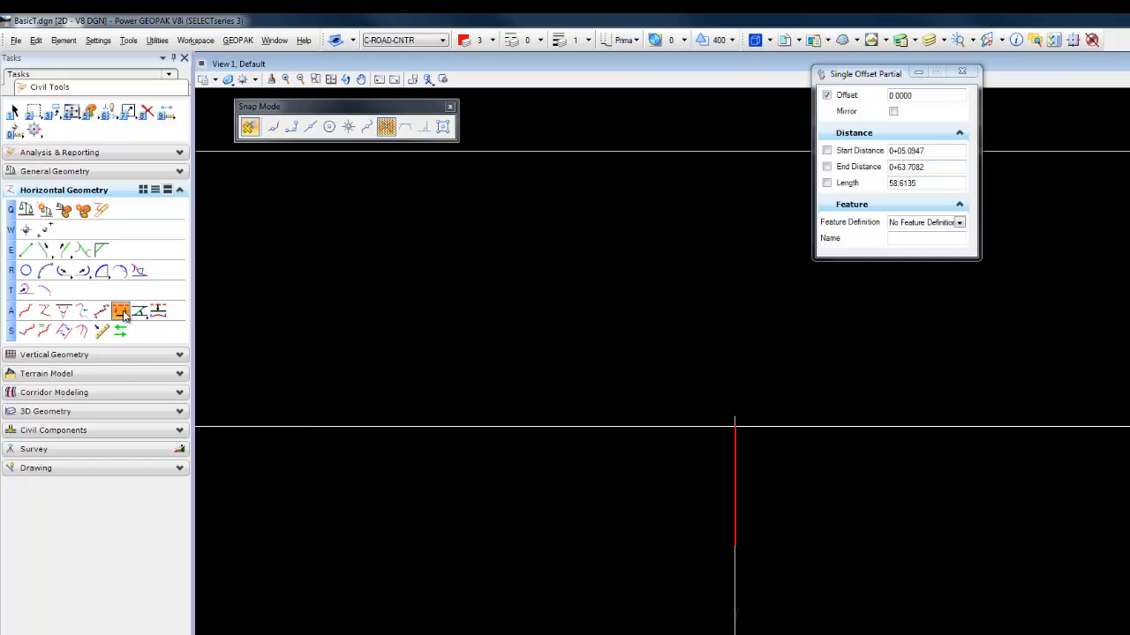
# Offset the entire red centerline by 12 with mirroring on level C-PVMT-EDGE, placing a pavement edge on both sides
pyautogui.moveTo(123, 311); pyautogui.dragTo(191, 320)
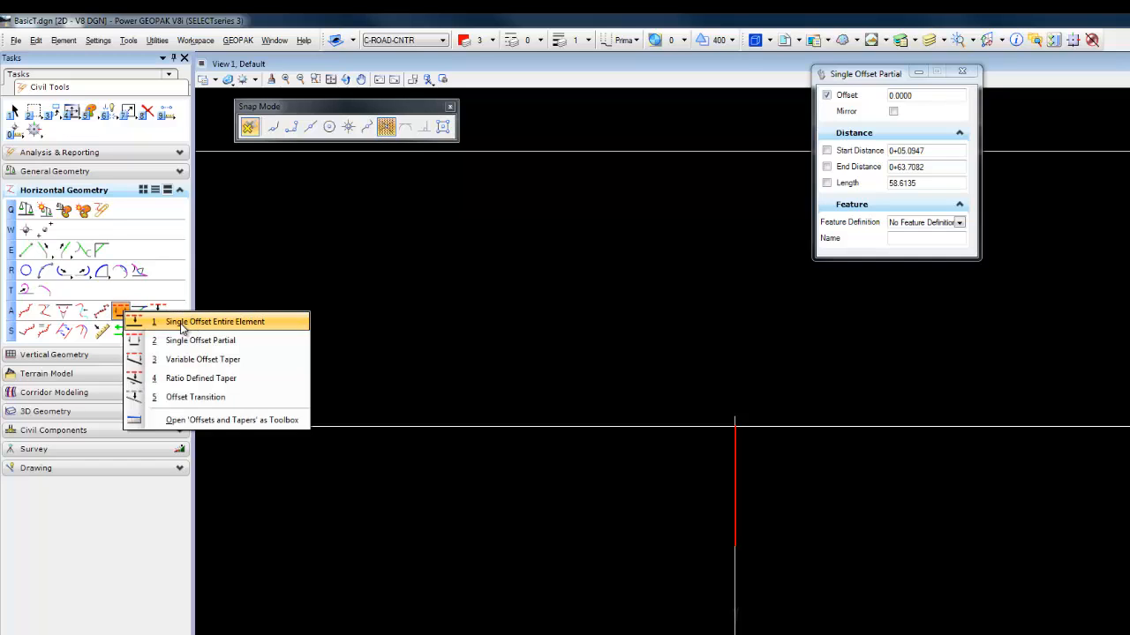
pyautogui.click(181, 325)
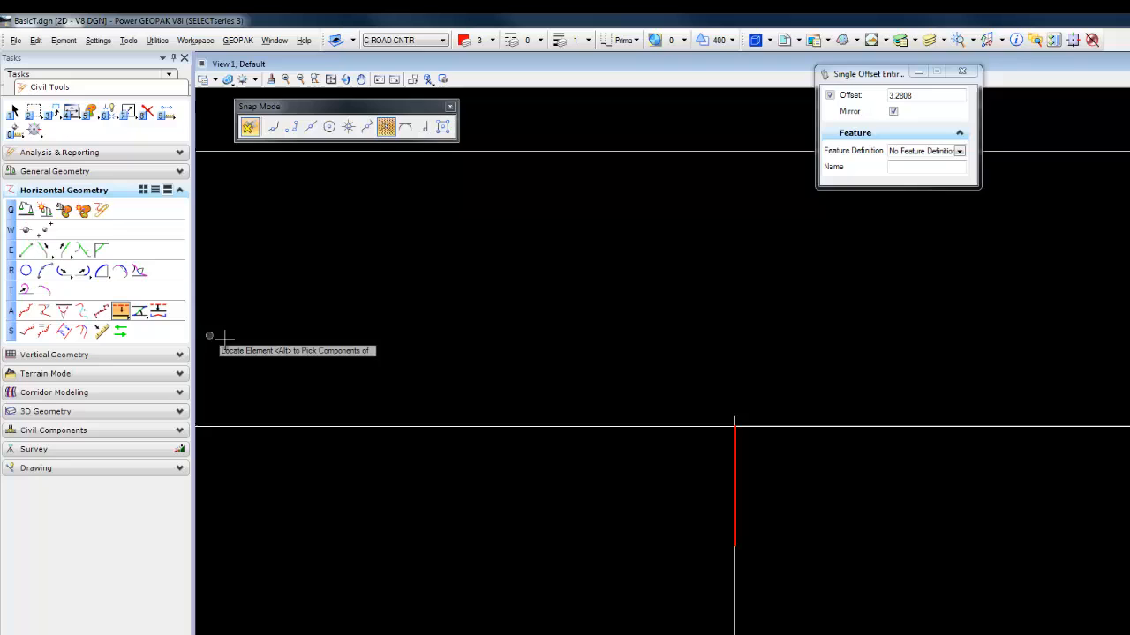
pyautogui.click(425, 42)
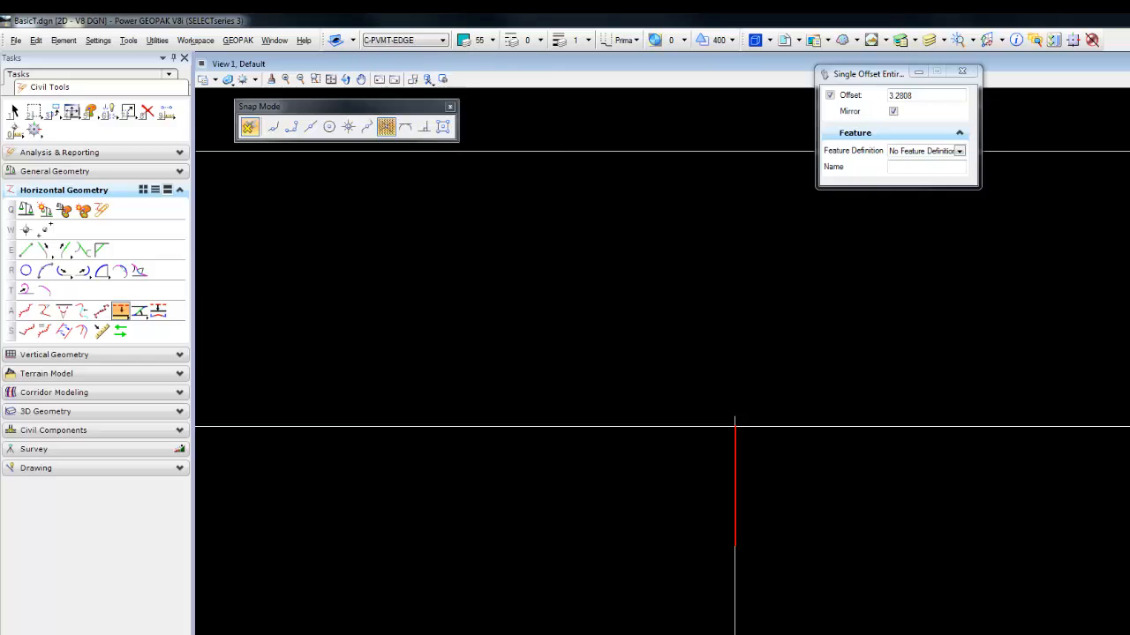
pyautogui.click(734, 504)
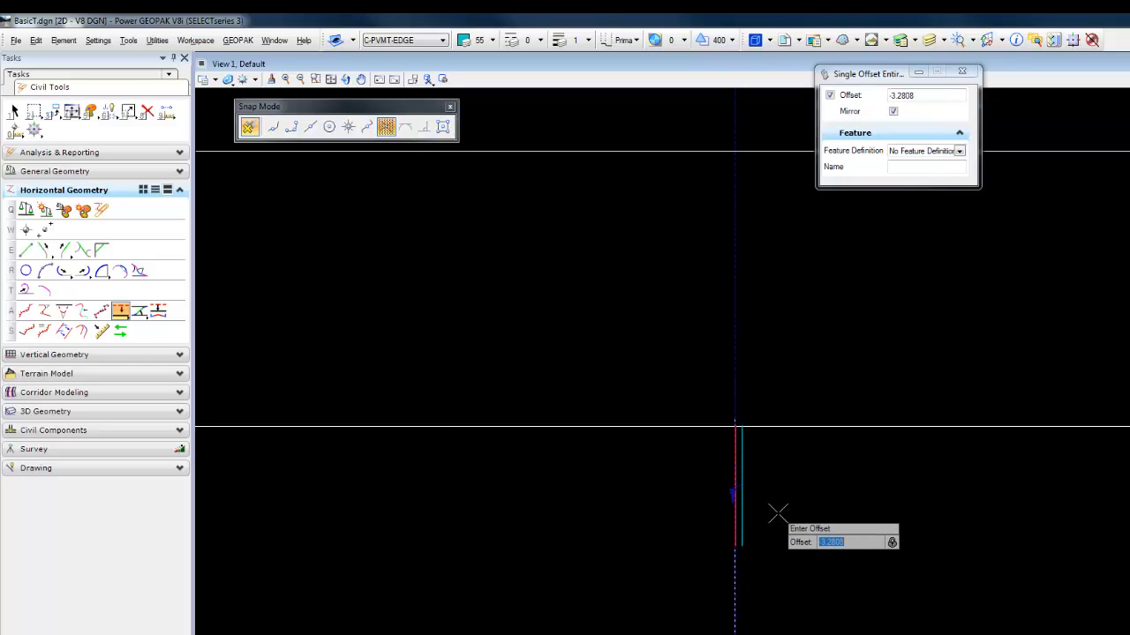
pyautogui.press('Return')
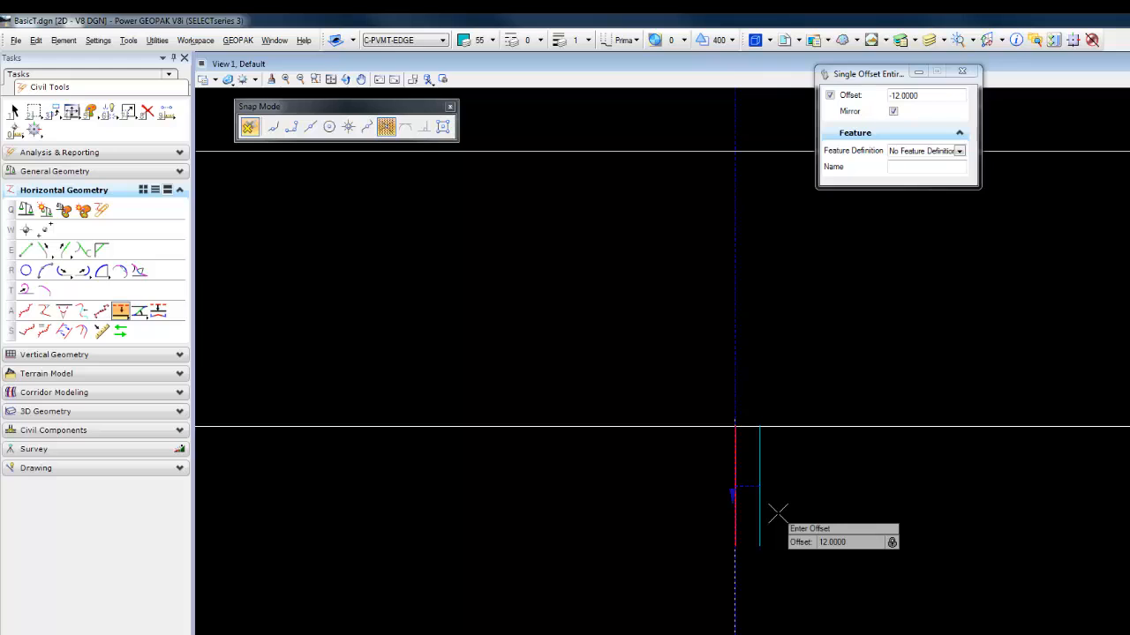
pyautogui.click(776, 514)
pyautogui.click(777, 514)
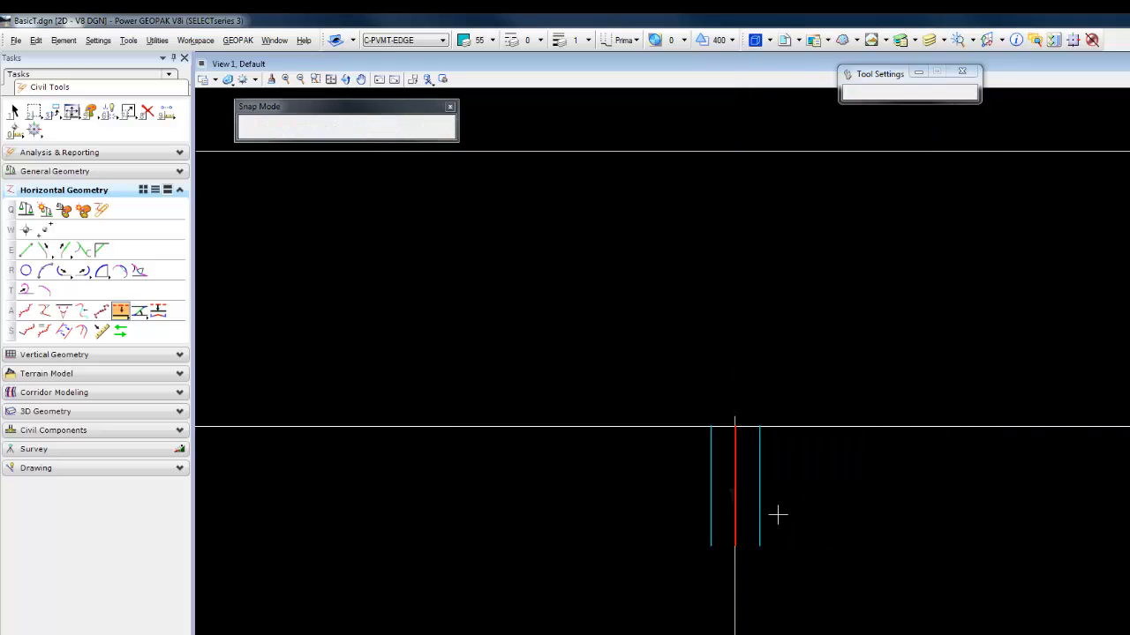
# Examine the offset dimensions of the pavement edge right of the centerline, then clear the selection
pyautogui.click(15, 113)
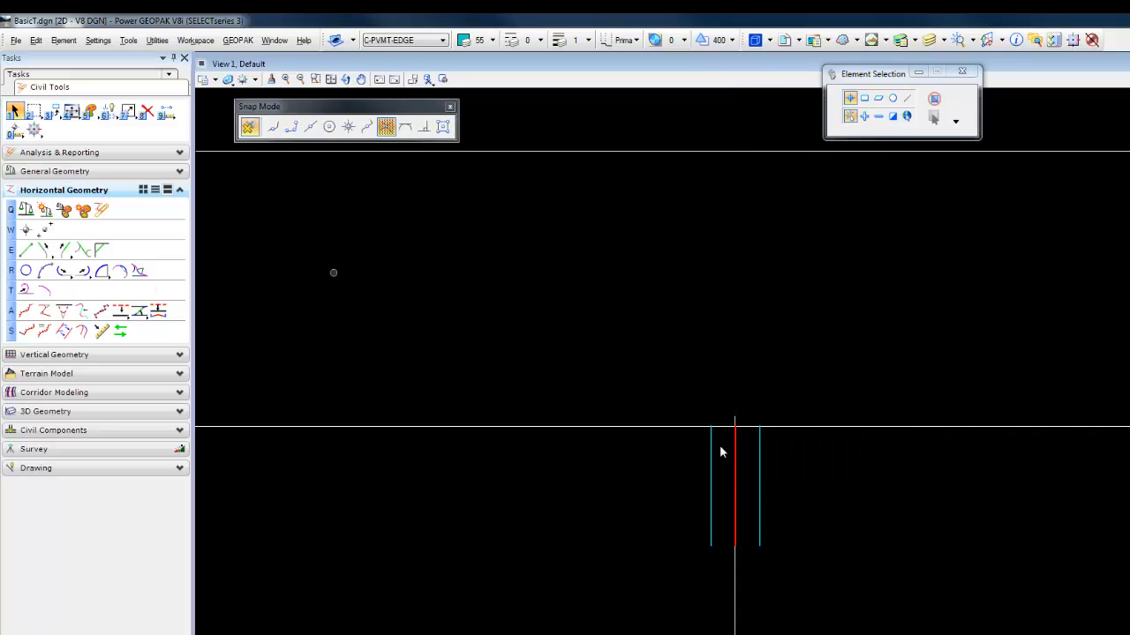
pyautogui.click(763, 507)
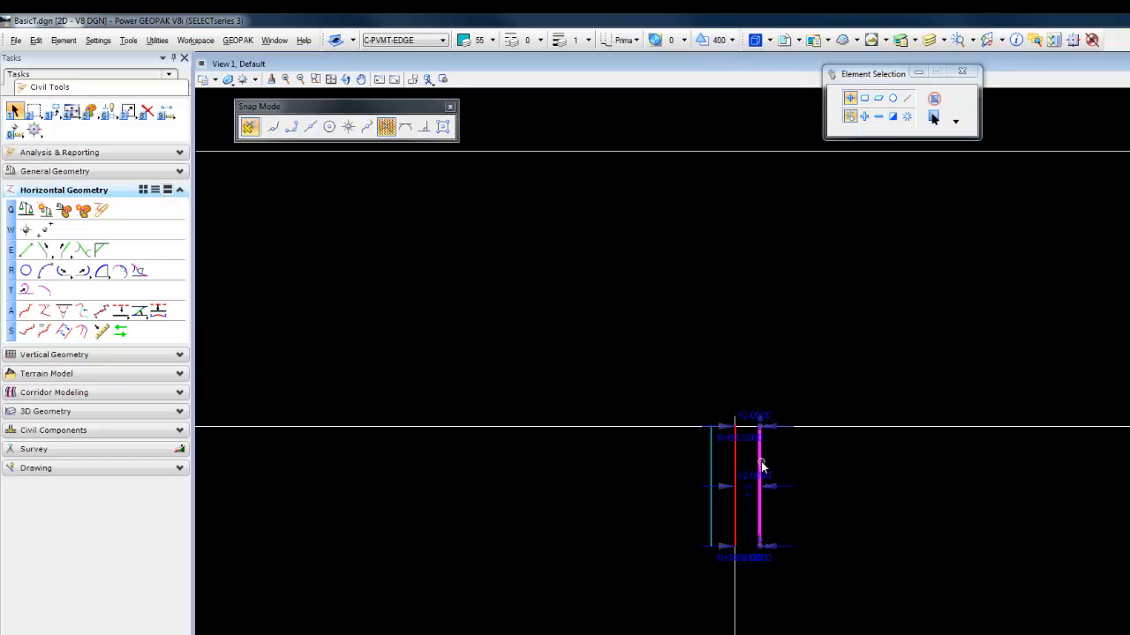
pyautogui.click(857, 588)
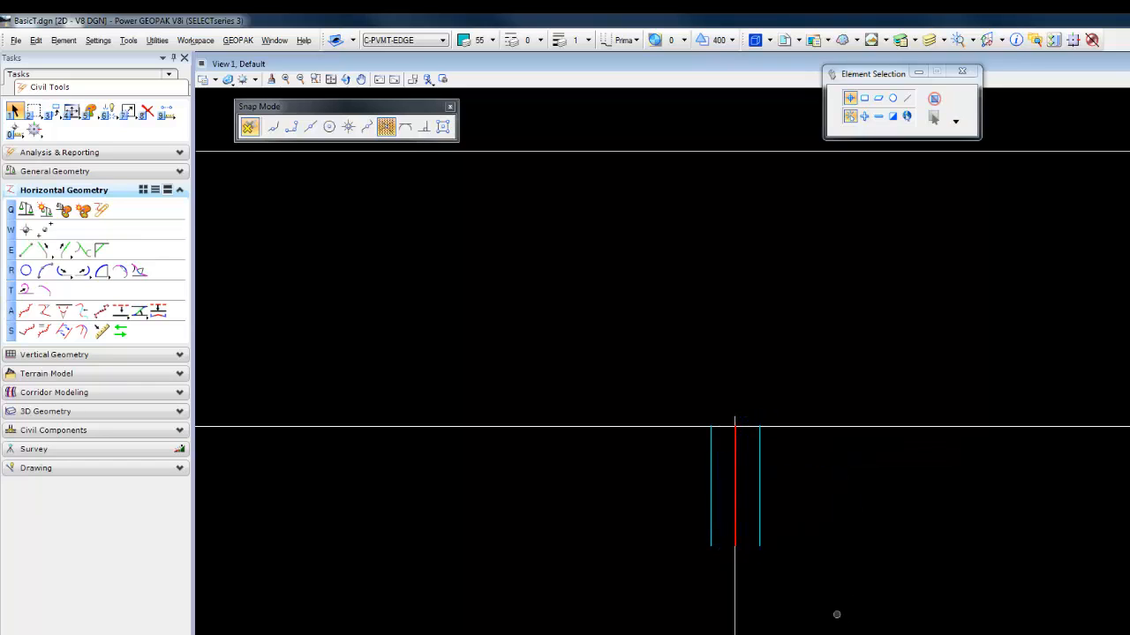
# Create a 25-radius Arc Between Elements from the right pavement edge to the horizontal line, with zero back offset and Back trimming
pyautogui.click(103, 275)
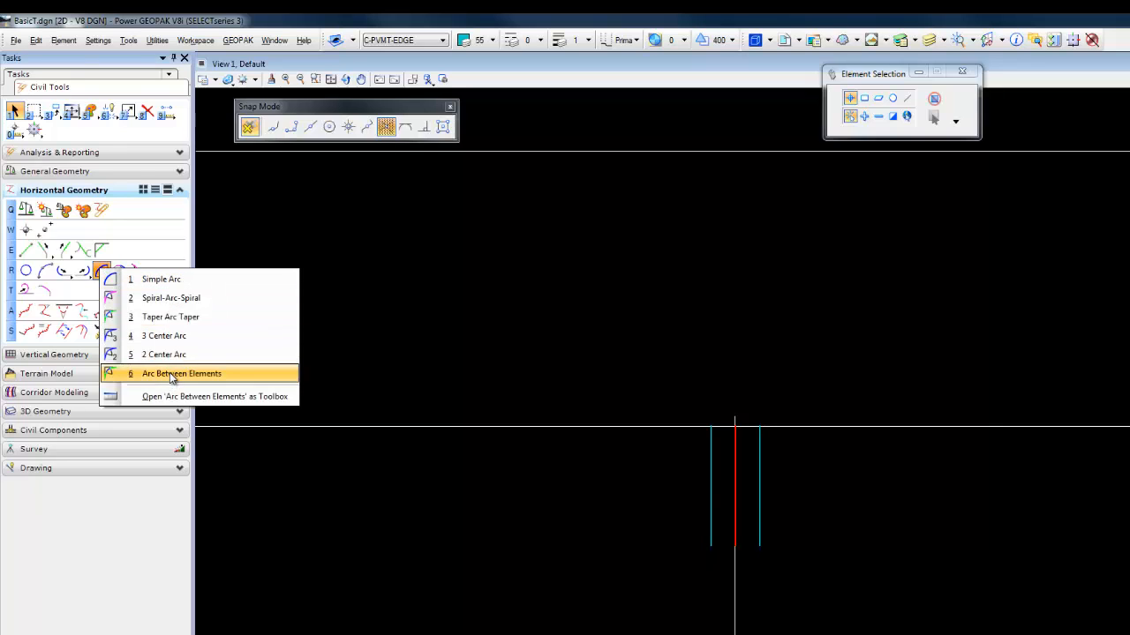
pyautogui.click(169, 373)
pyautogui.moveTo(815, 560); pyautogui.dragTo(601, 528, button='middle')
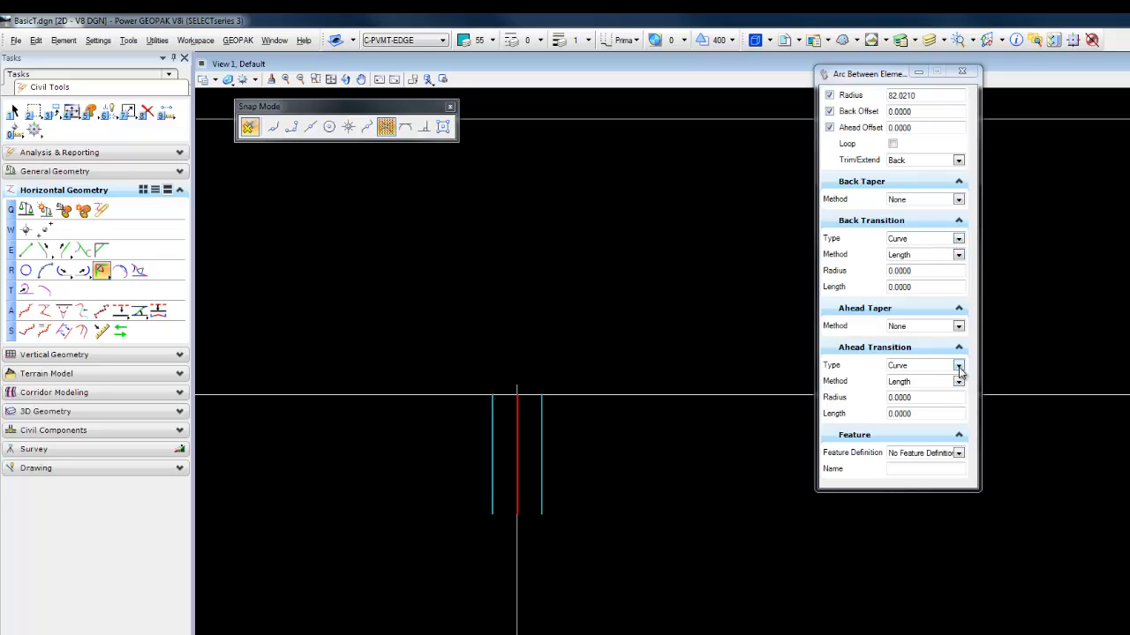
pyautogui.click(916, 368)
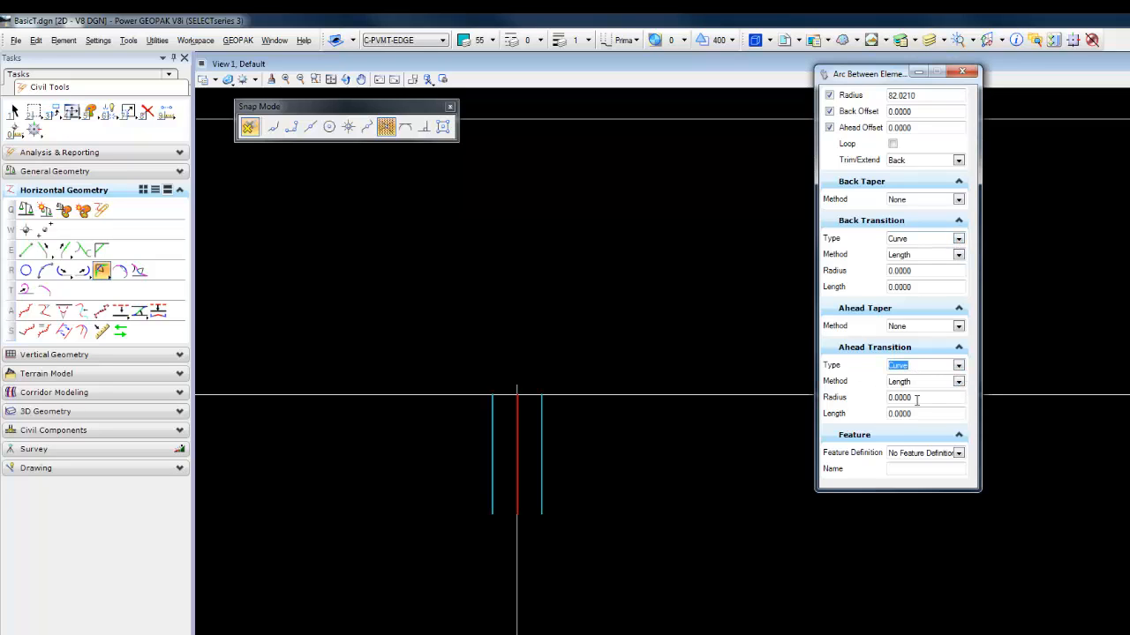
pyautogui.click(542, 462)
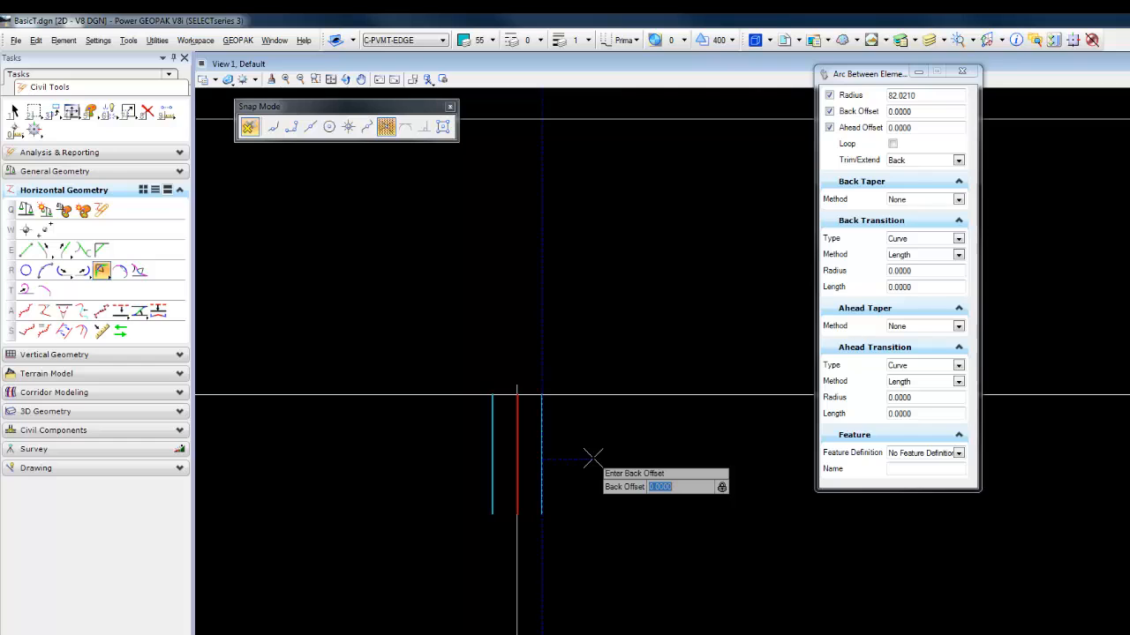
pyautogui.click(592, 458)
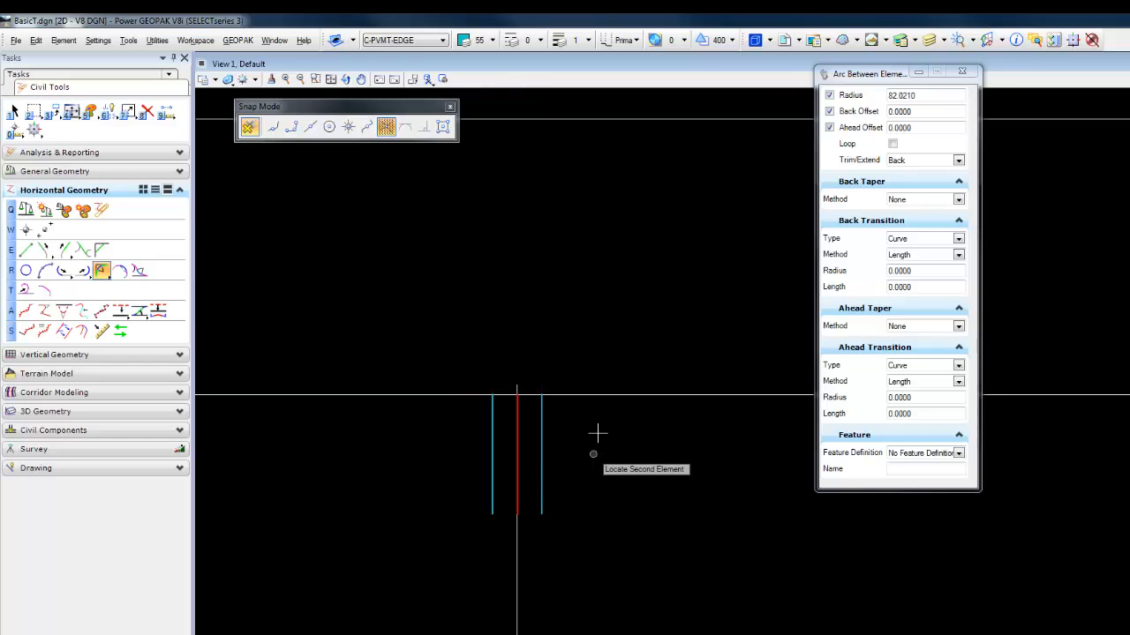
pyautogui.click(617, 457)
pyautogui.click(617, 457)
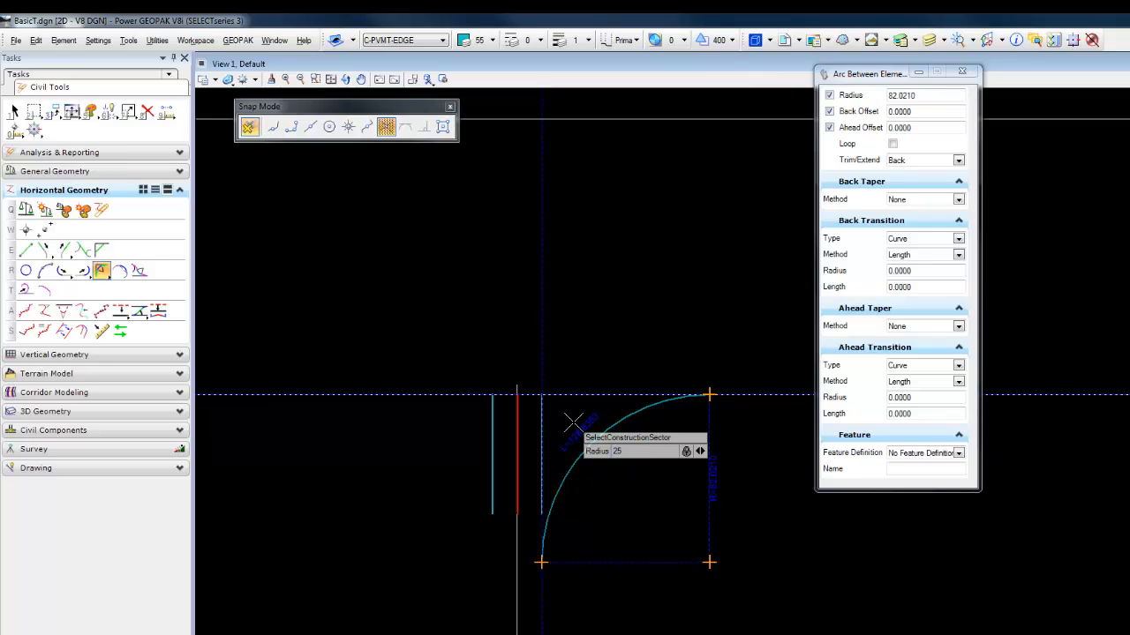
pyautogui.write('25')
pyautogui.press('Return')
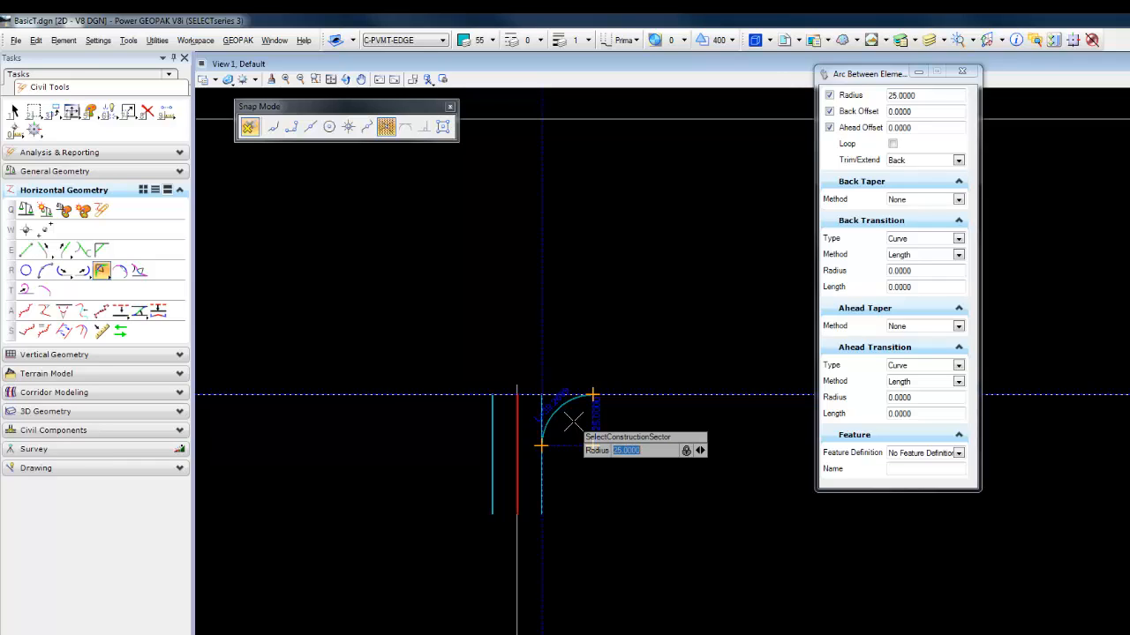
pyautogui.click(573, 424)
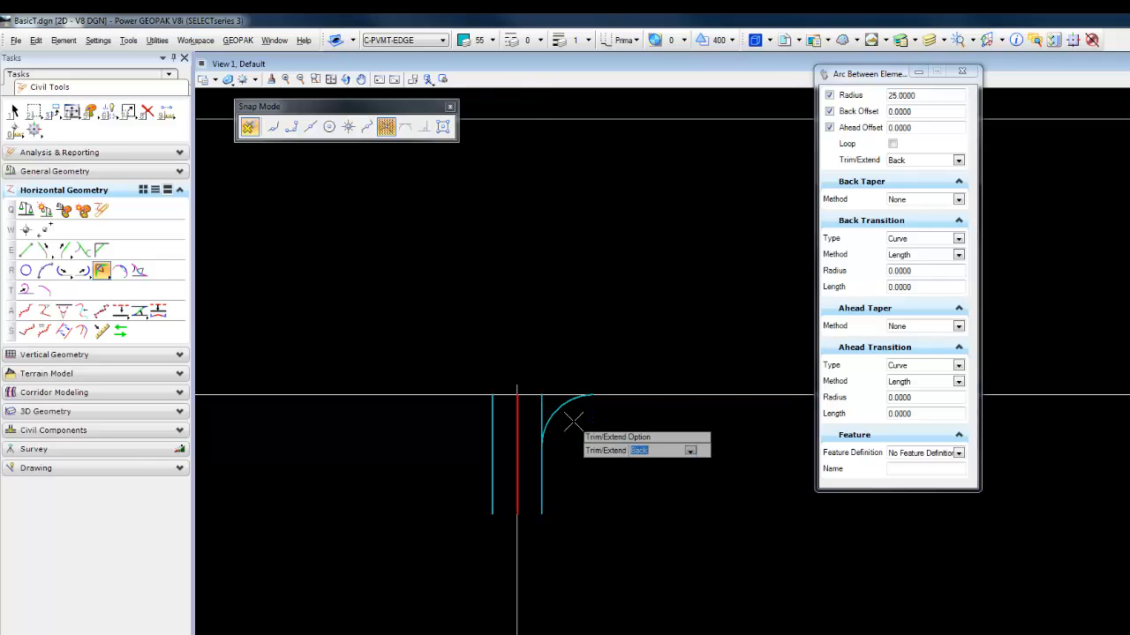
pyautogui.click(574, 423)
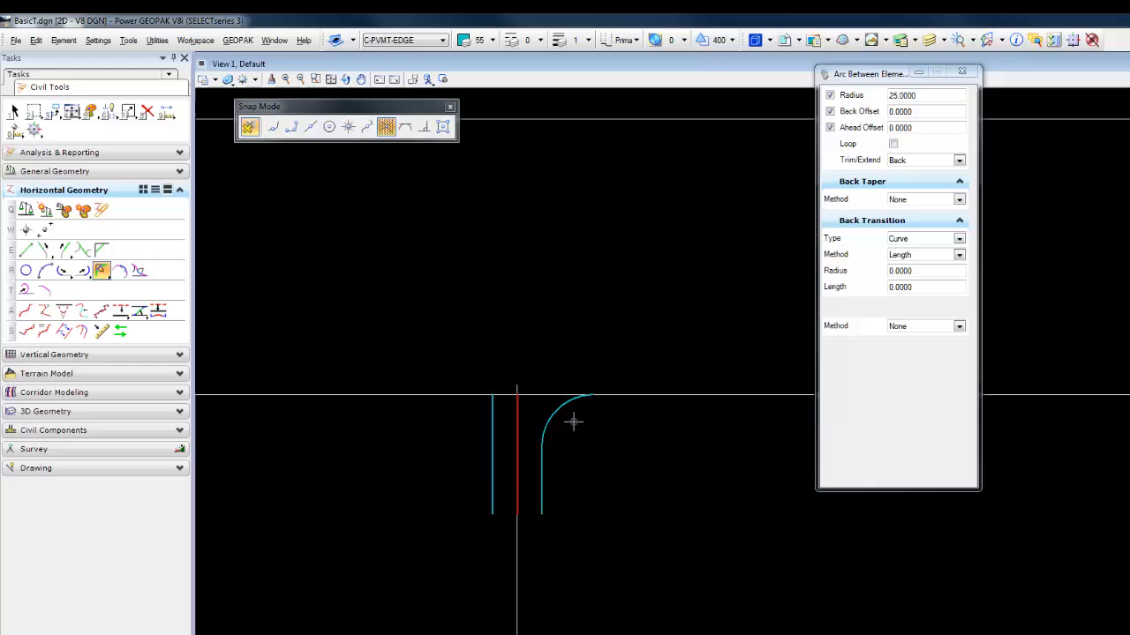
# Create the matching arc of radius 25 between the left pavement edge and the horizontal line, trimming back
pyautogui.click(459, 466)
pyautogui.click(424, 394)
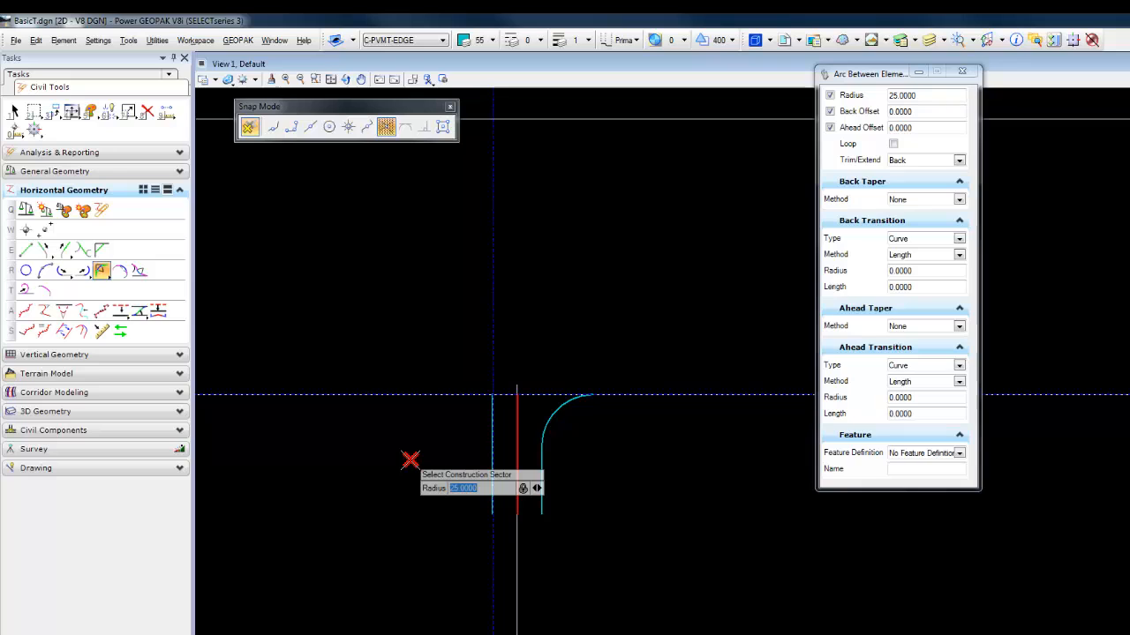
pyautogui.click(409, 461)
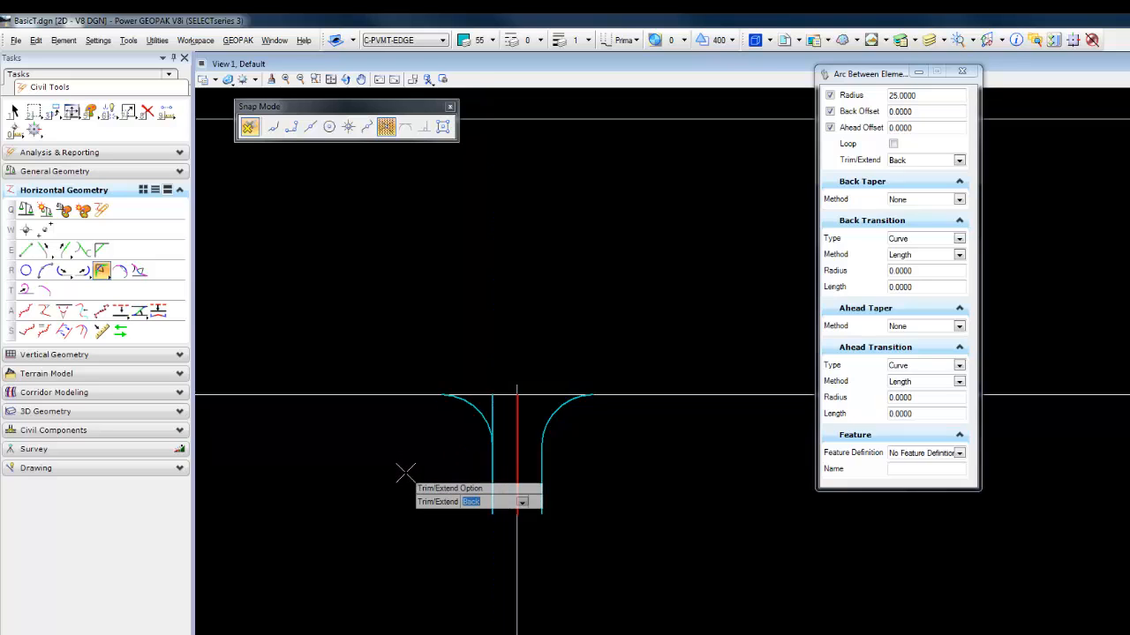
pyautogui.click(405, 474)
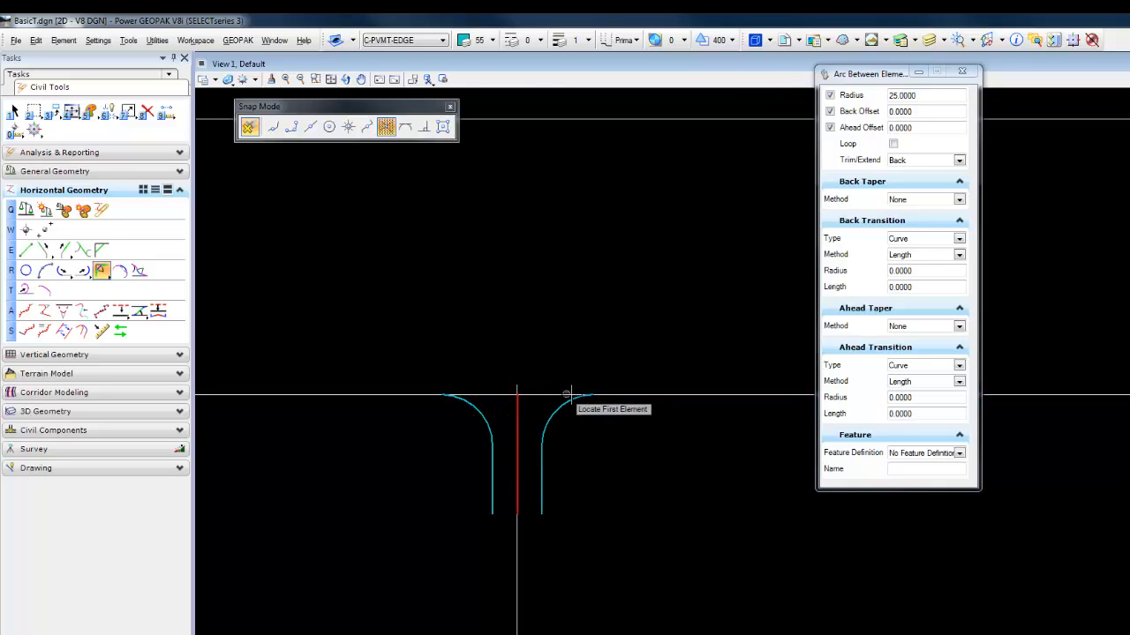
# On level C-PVMT-SEAM, create a partial offset of 0 along the horizontal line, from the left arc's outer end to the right arc's outer end
pyautogui.click(416, 41)
pyautogui.click(389, 173)
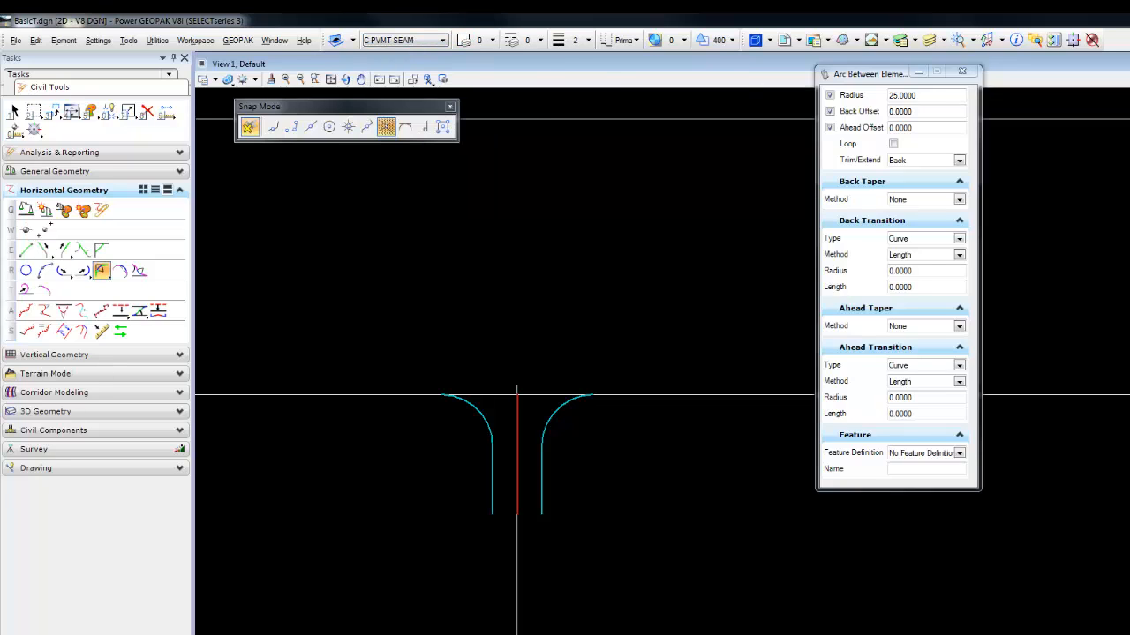
pyautogui.click(124, 316)
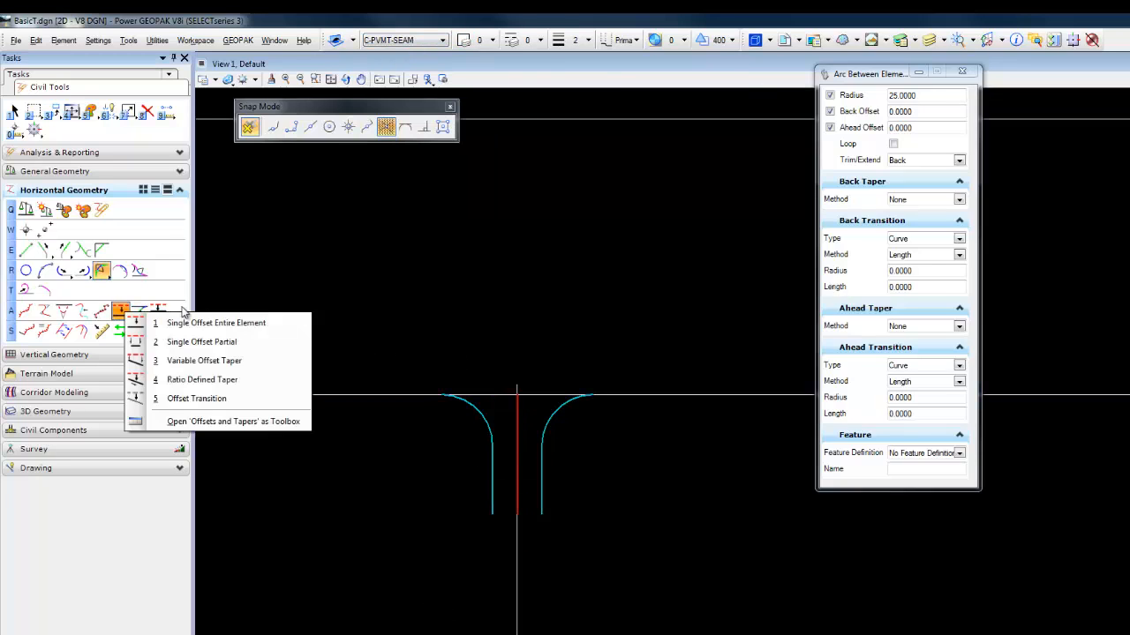
pyautogui.click(196, 342)
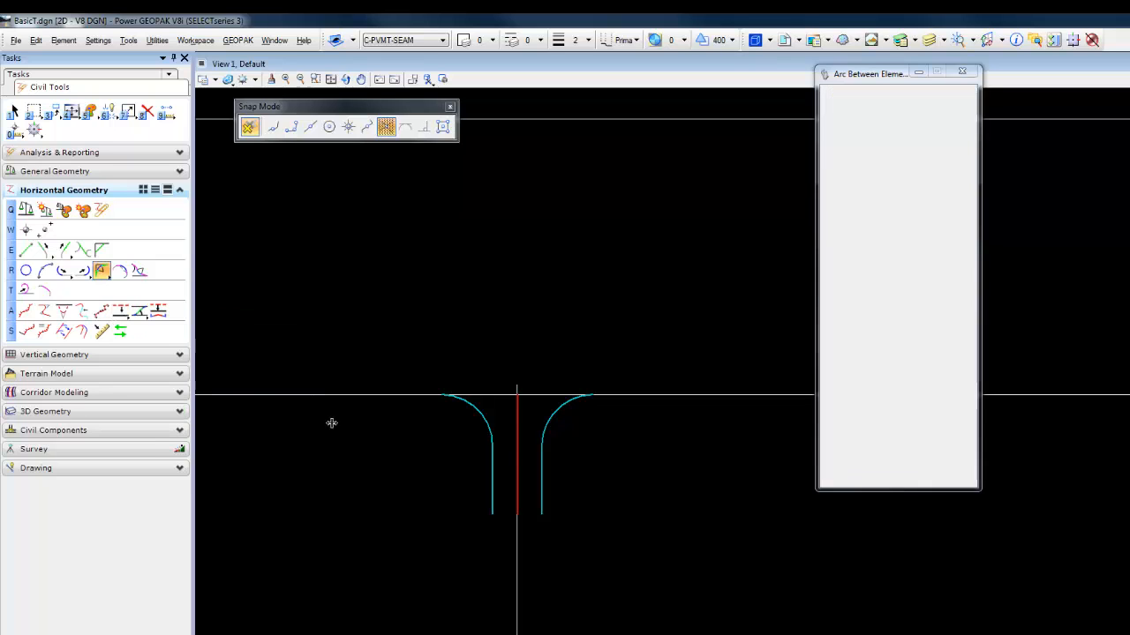
pyautogui.click(481, 397)
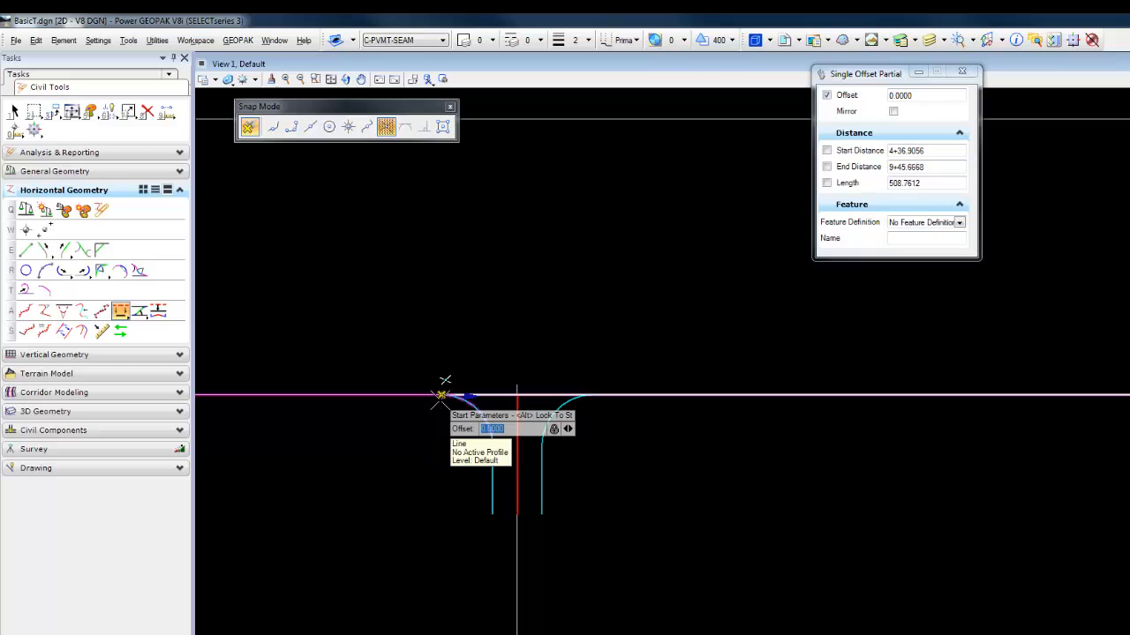
pyautogui.click(444, 393)
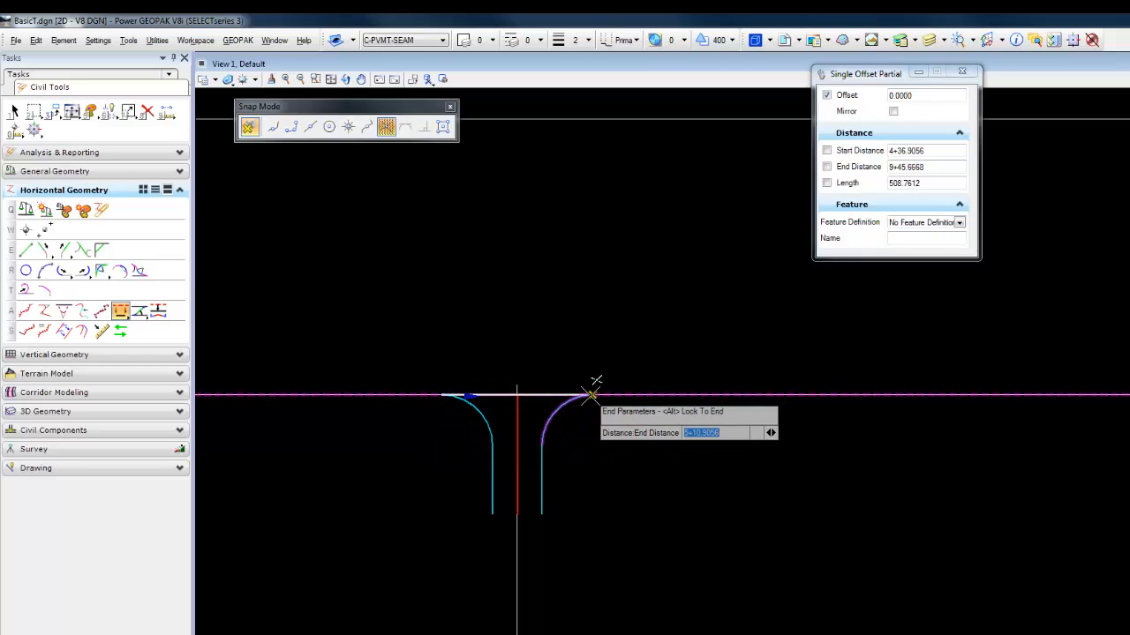
pyautogui.click(592, 396)
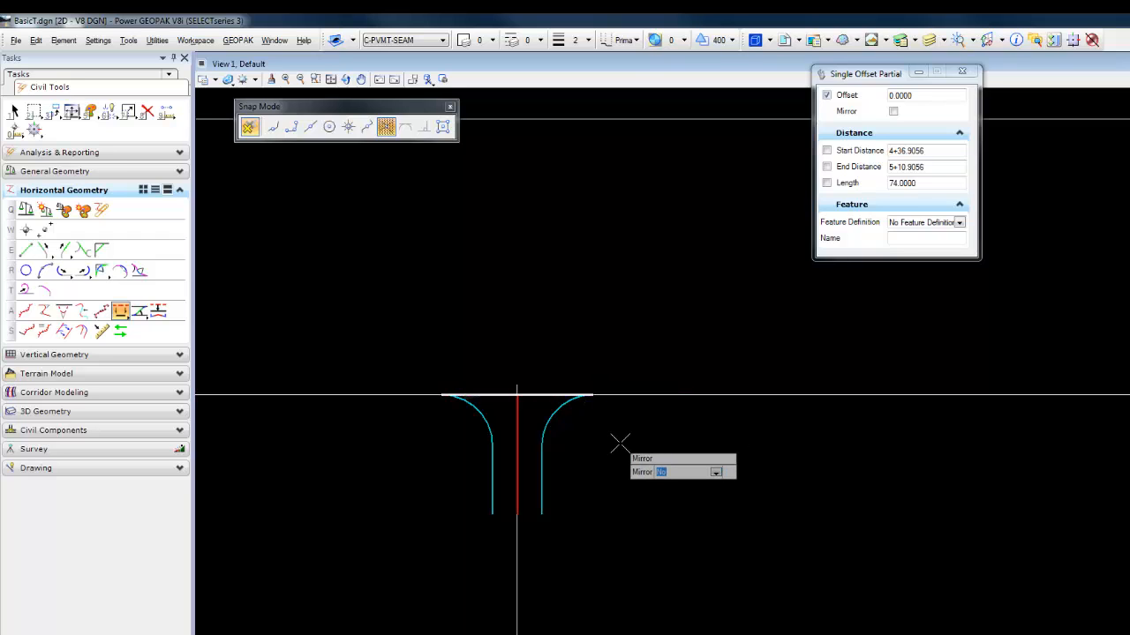
pyautogui.scroll(3, 531, 400)
pyautogui.moveTo(518, 422); pyautogui.dragTo(613, 438, button='middle')
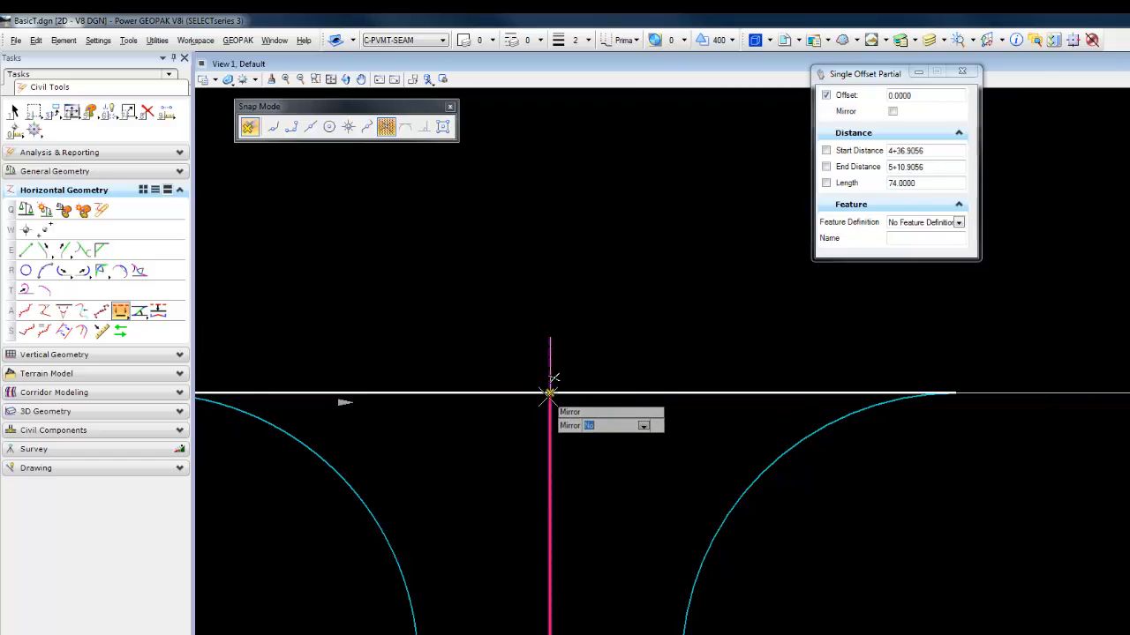
pyautogui.scroll(2, 538, 393)
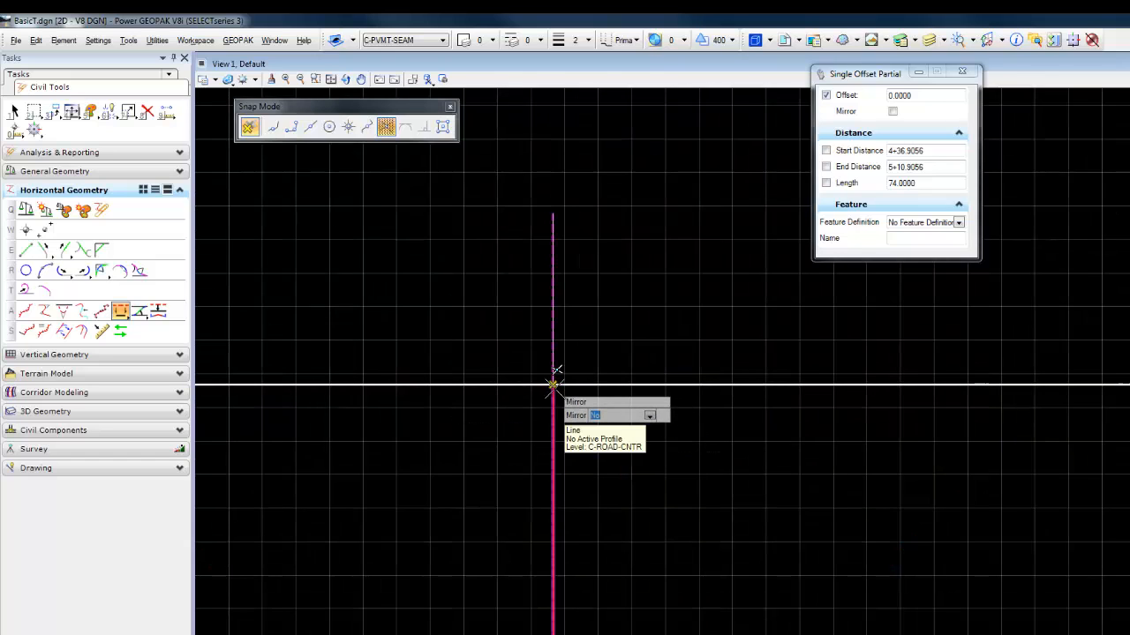
pyautogui.click(558, 436)
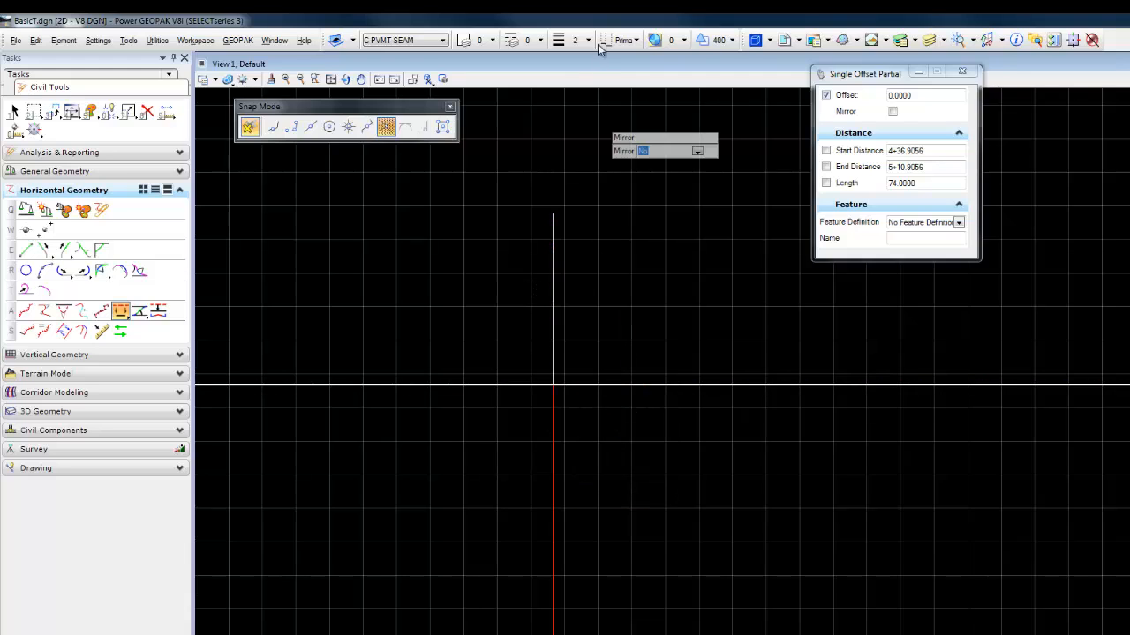
# Make the C-CONSTRUCTION line level active with element class Construction, and finish the pending seam offset without mirroring
pyautogui.click(429, 41)
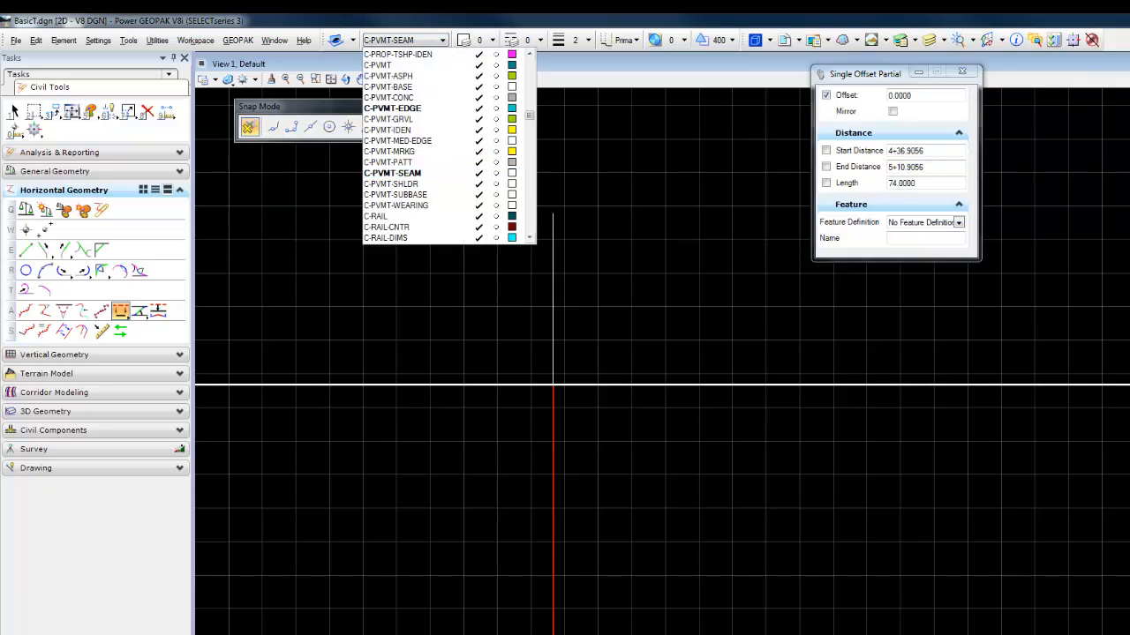
pyautogui.click(374, 424)
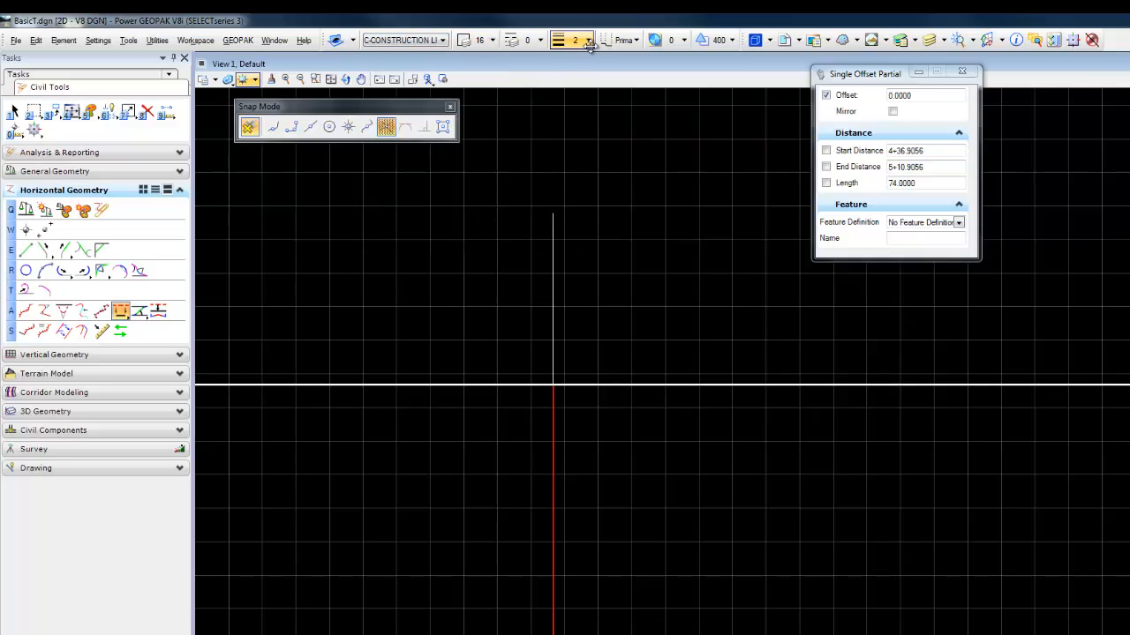
pyautogui.click(620, 42)
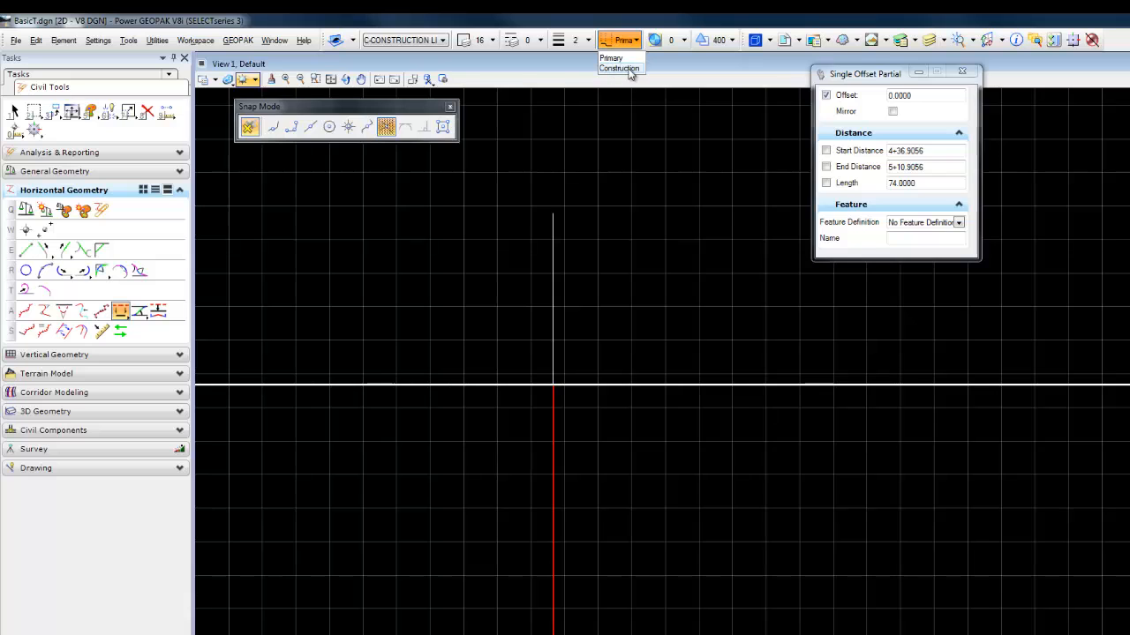
pyautogui.click(622, 69)
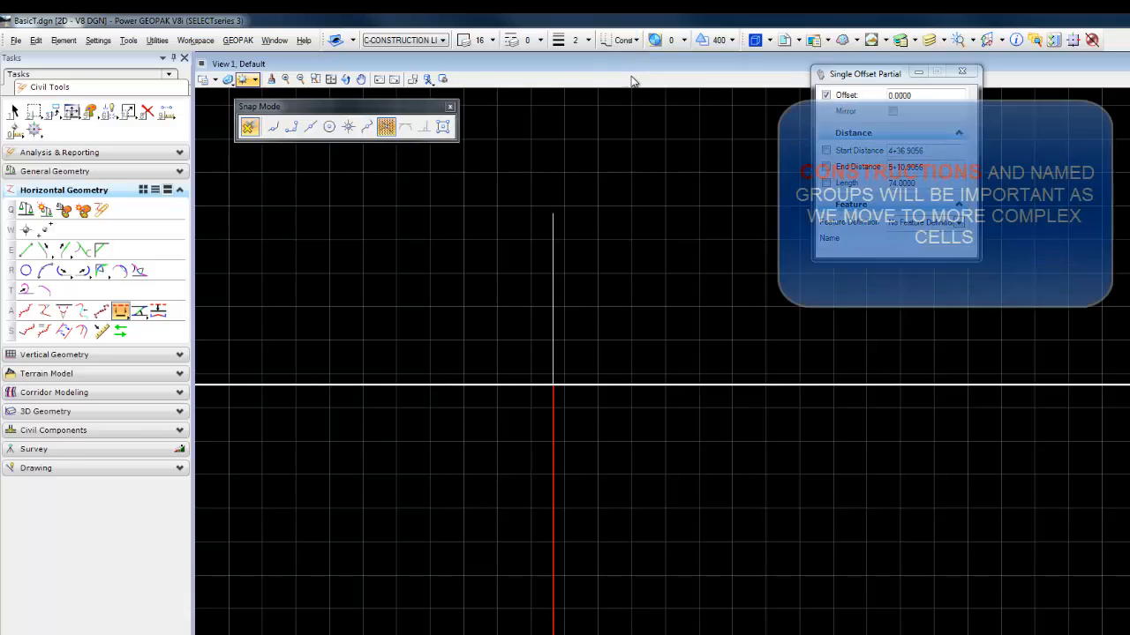
pyautogui.scroll(-2, 703, 426)
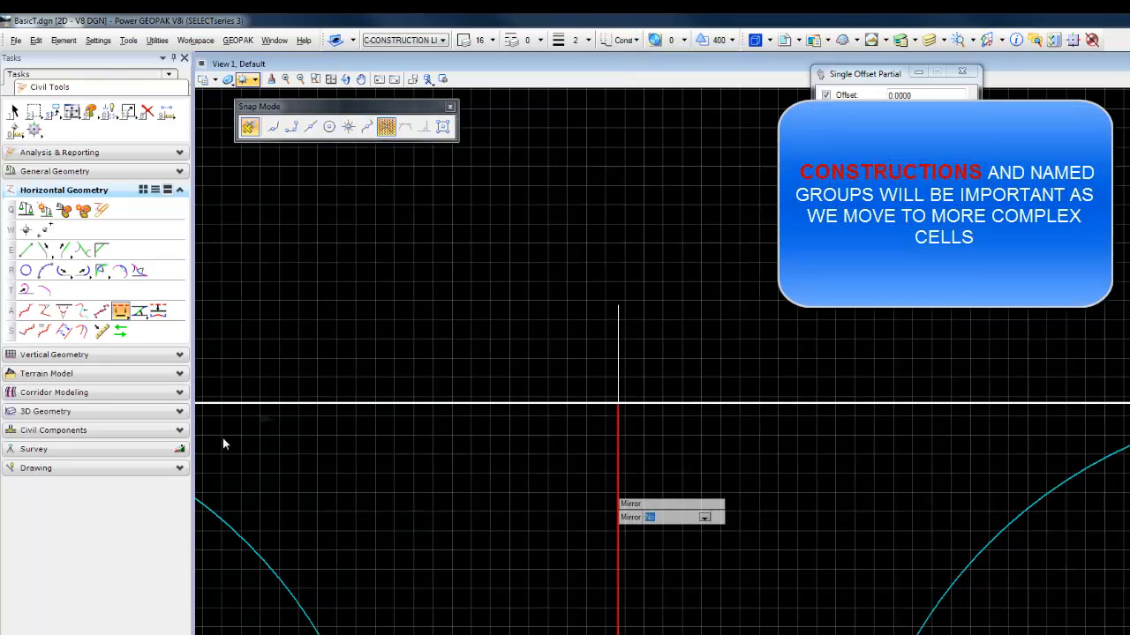
pyautogui.click(454, 305)
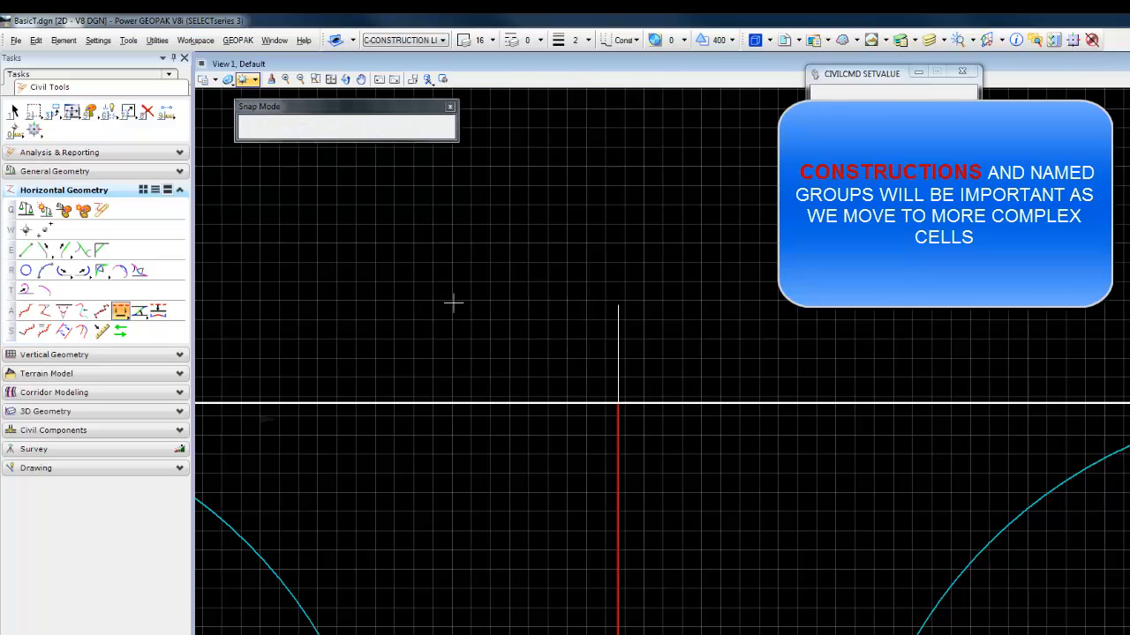
# Offset the entire seam line by 1 below itself with Single Offset Entire Element, without mirroring
pyautogui.click(122, 313)
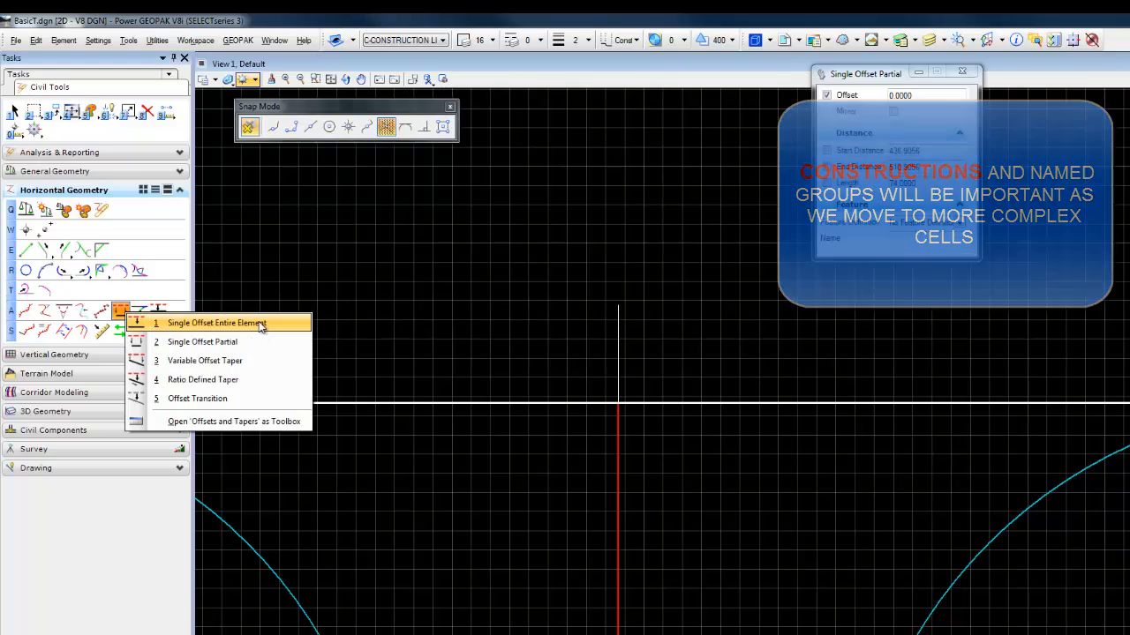
pyautogui.click(256, 323)
pyautogui.scroll(-3, 628, 432)
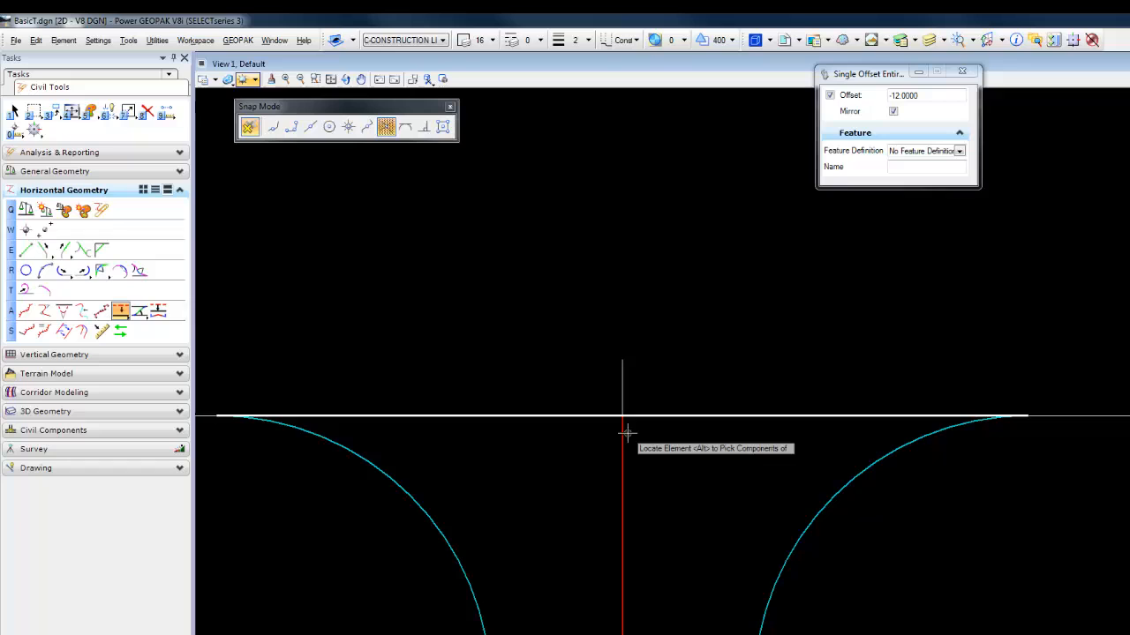
pyautogui.click(517, 415)
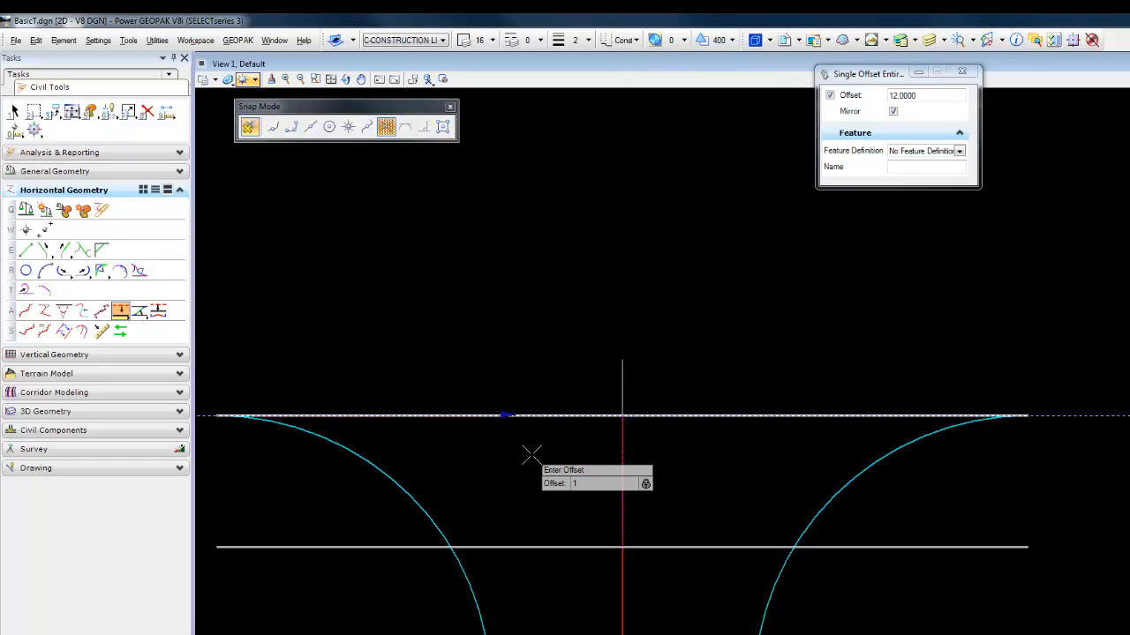
pyautogui.write('1')
pyautogui.press('Return')
pyautogui.press('Return')
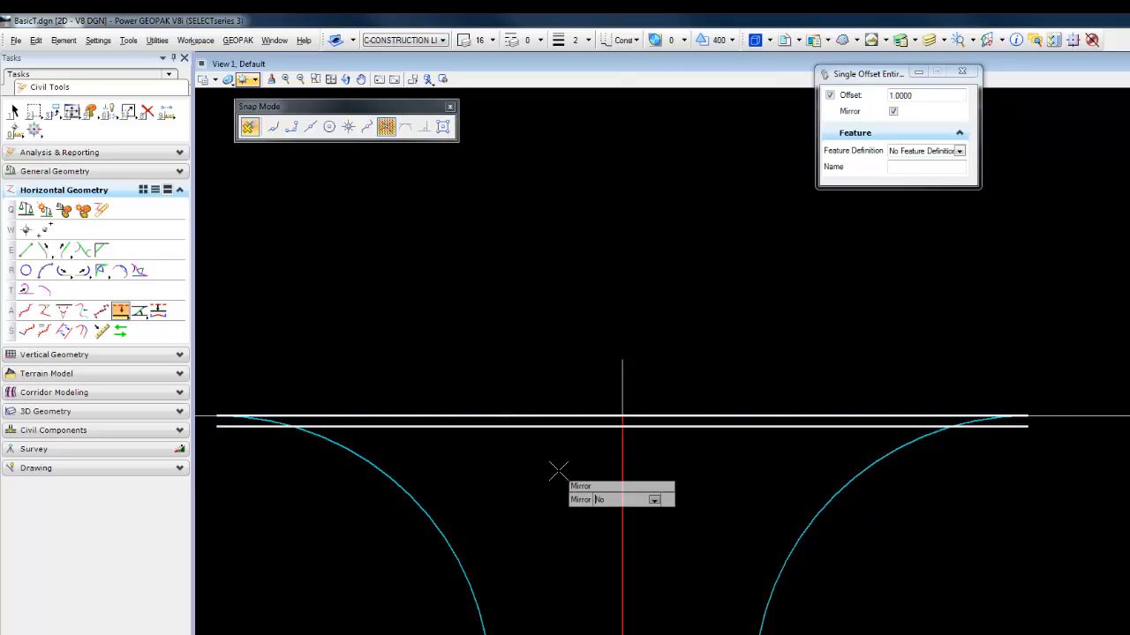
pyautogui.click(558, 470)
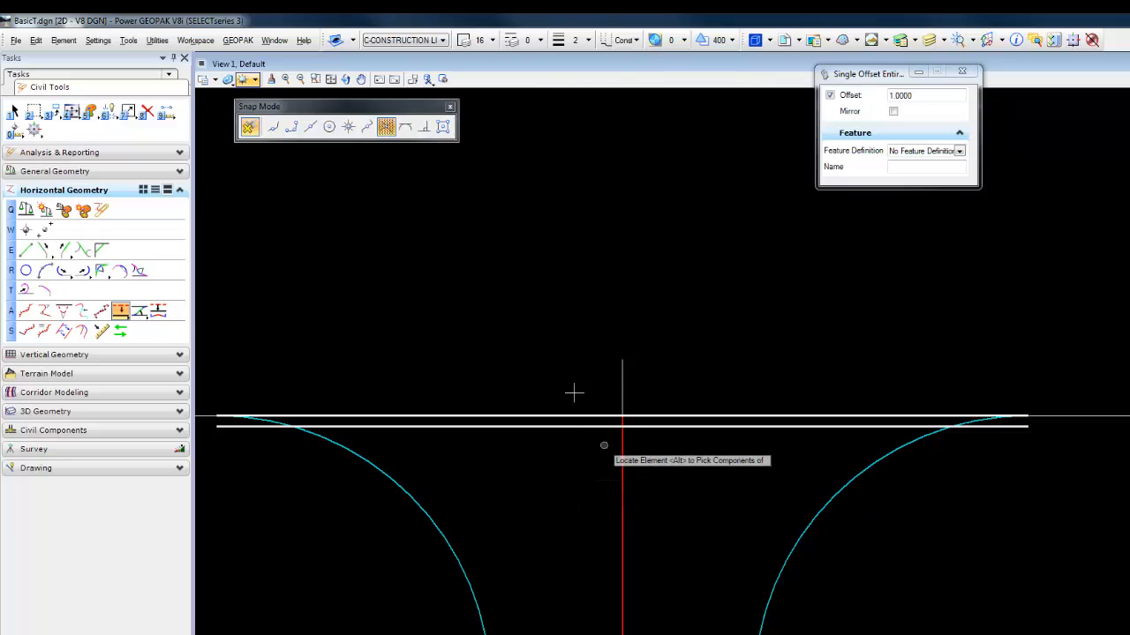
# Set the active element class to Primary and trim the red centerline back to the offset construction line with Trim To Element
pyautogui.click(620, 43)
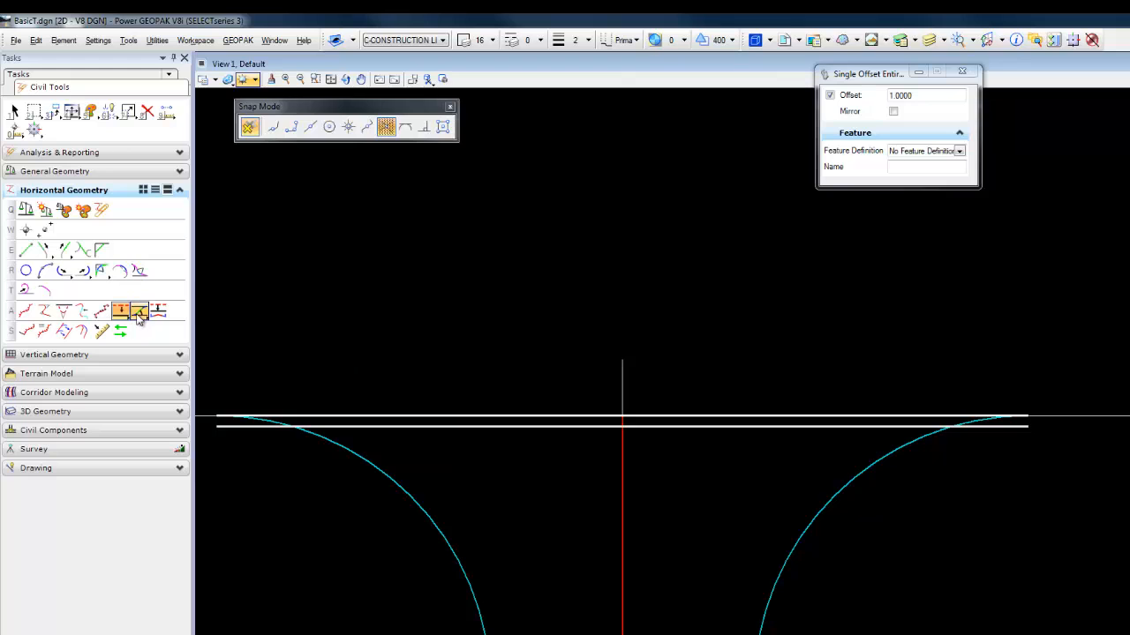
pyautogui.click(130, 116)
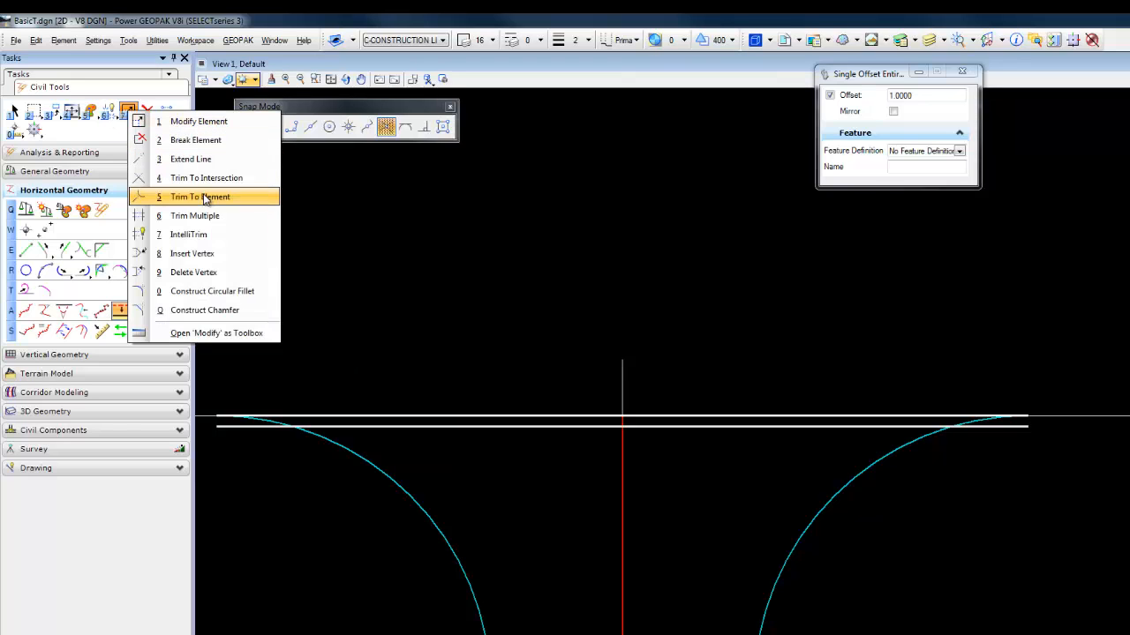
pyautogui.click(203, 198)
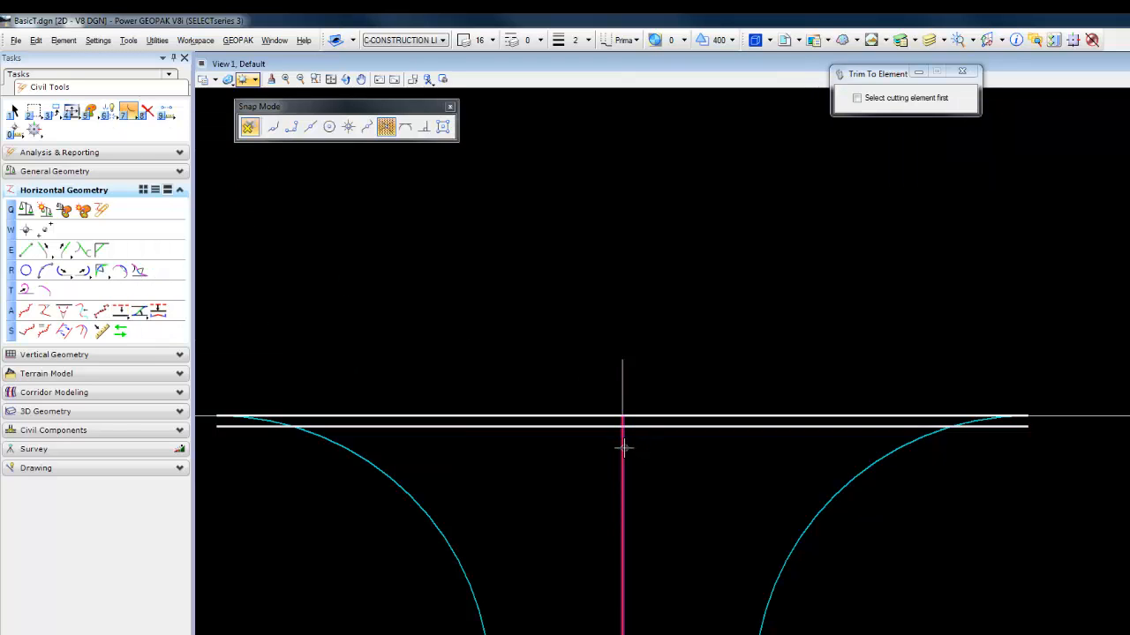
pyautogui.click(646, 432)
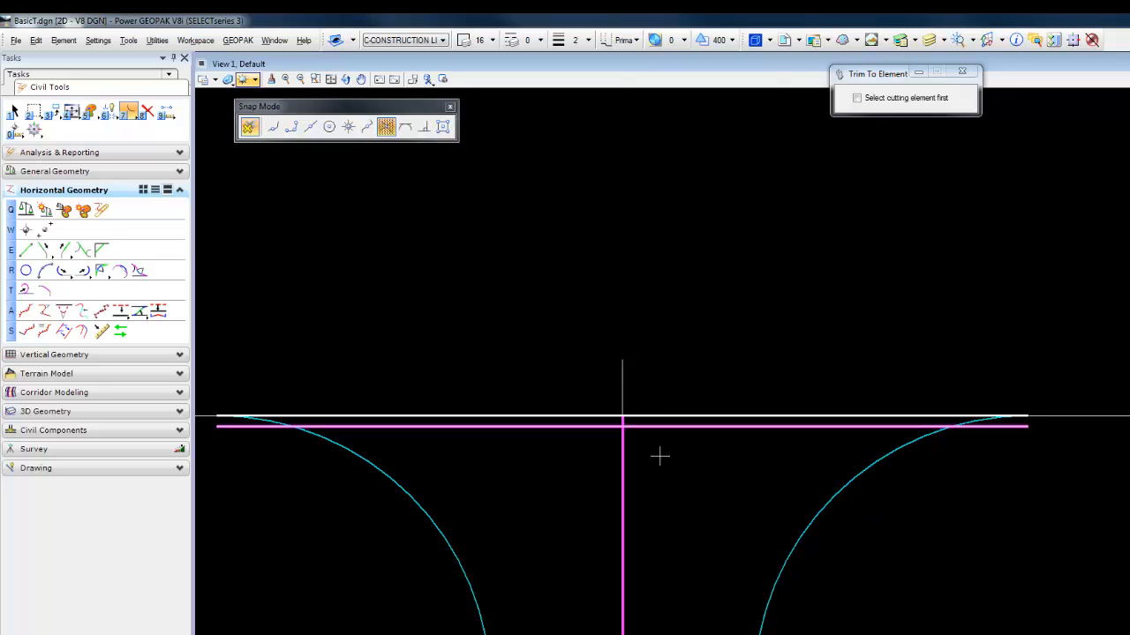
pyautogui.click(659, 454)
pyautogui.scroll(3, 632, 443)
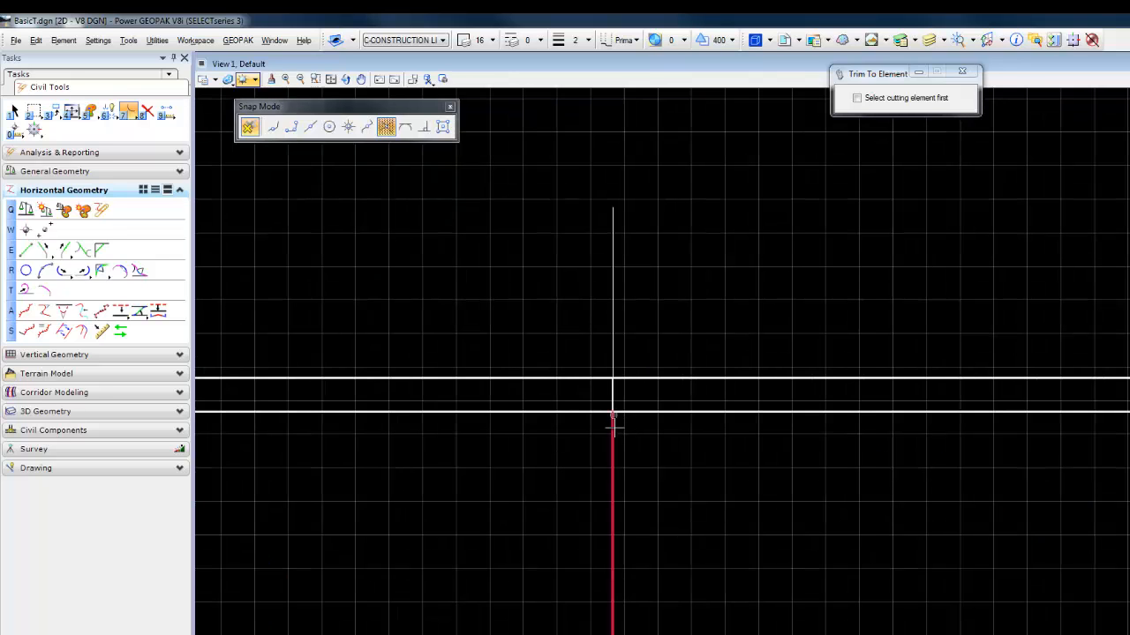
pyautogui.scroll(-3, 644, 430)
pyautogui.moveTo(769, 517); pyautogui.dragTo(780, 470, button='middle')
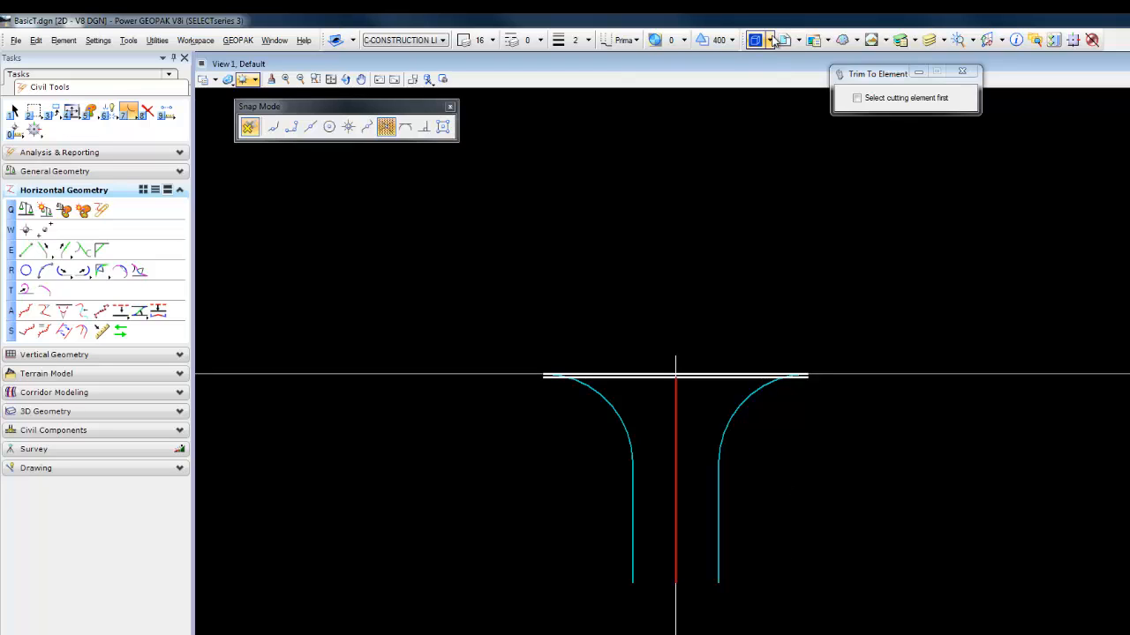
# Check the file's model list, and create constant-elevation profiles at elevation 10 for the long horizontal and vertical base lines
pyautogui.click(770, 41)
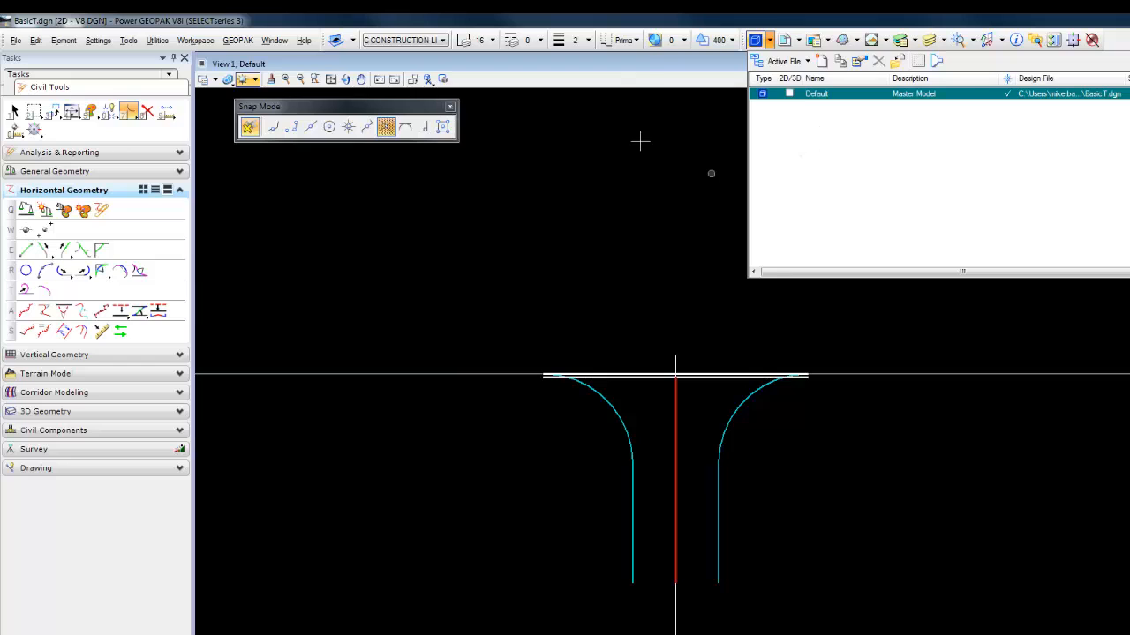
pyautogui.click(641, 60)
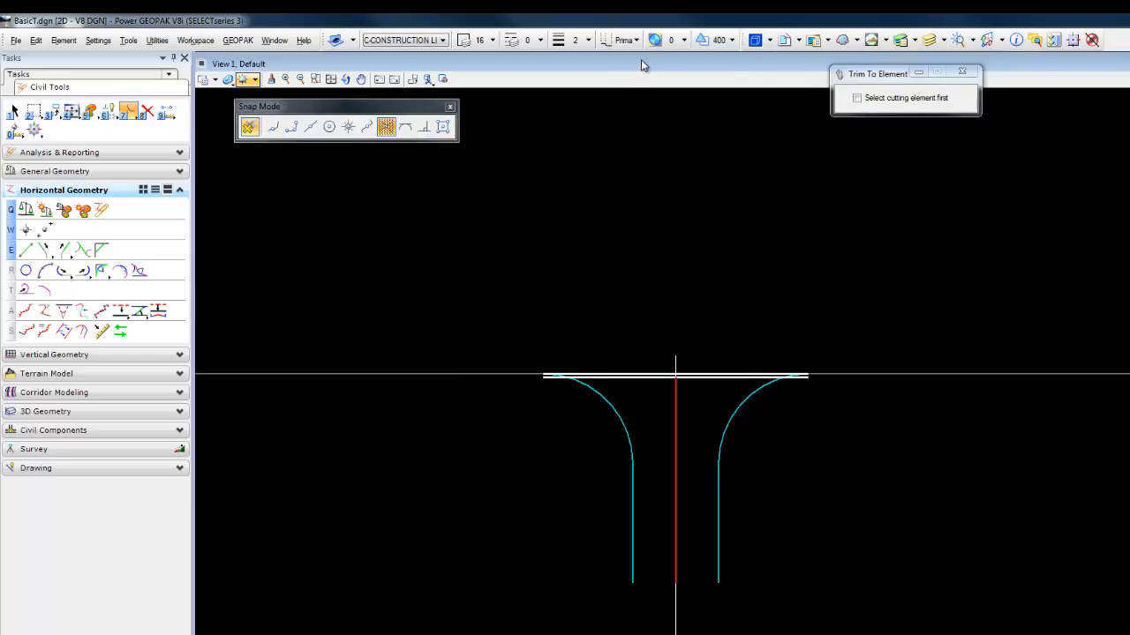
pyautogui.click(85, 356)
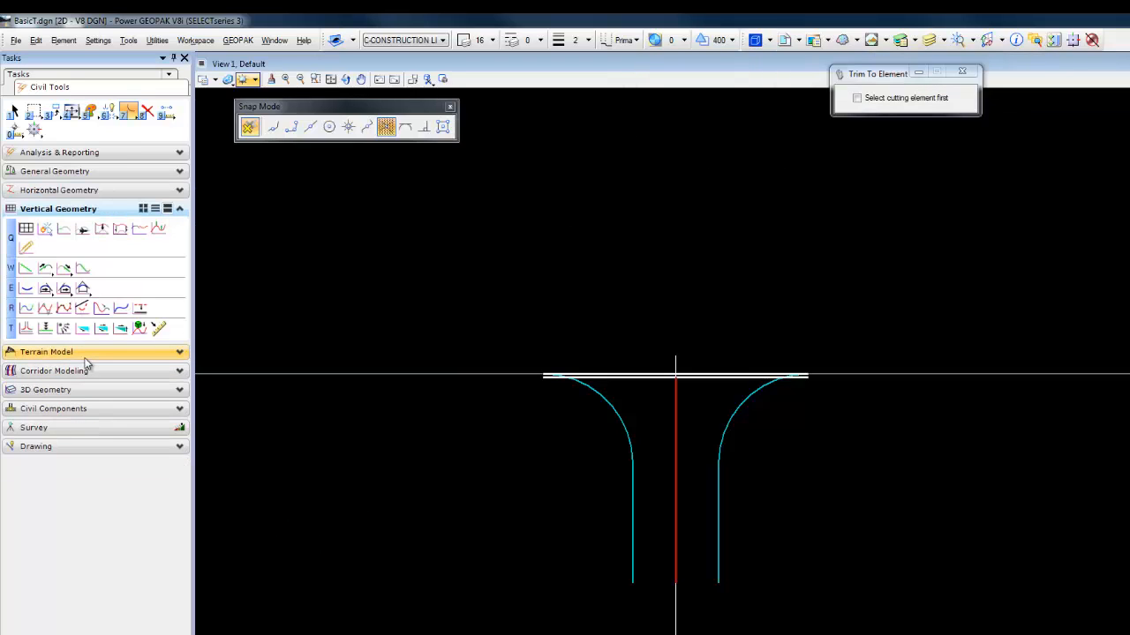
pyautogui.click(45, 329)
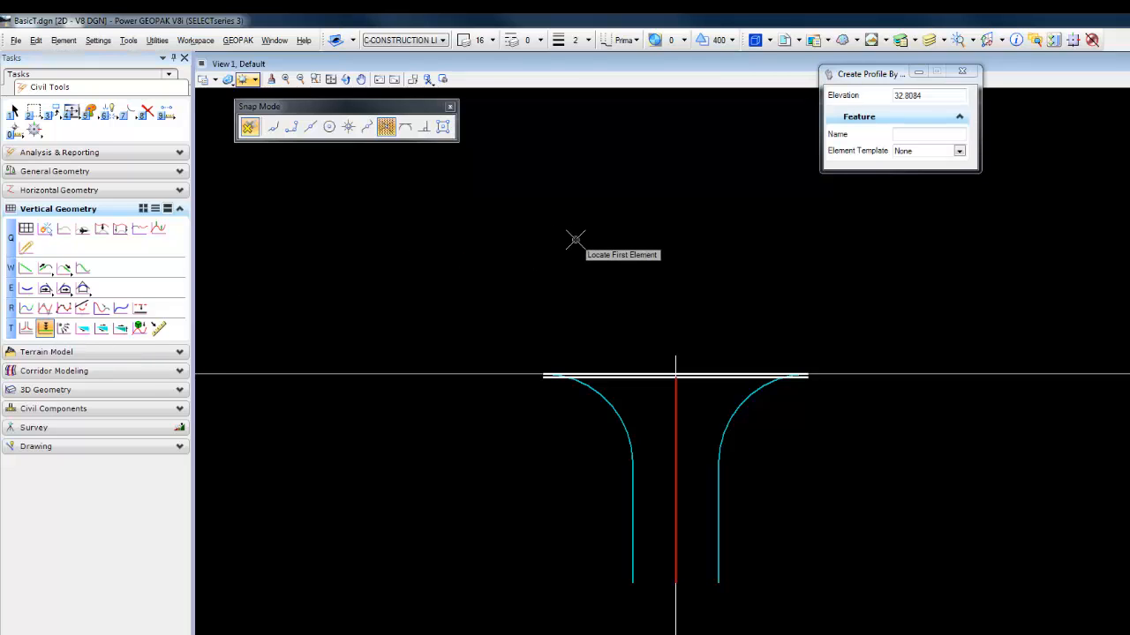
pyautogui.scroll(-2, 575, 239)
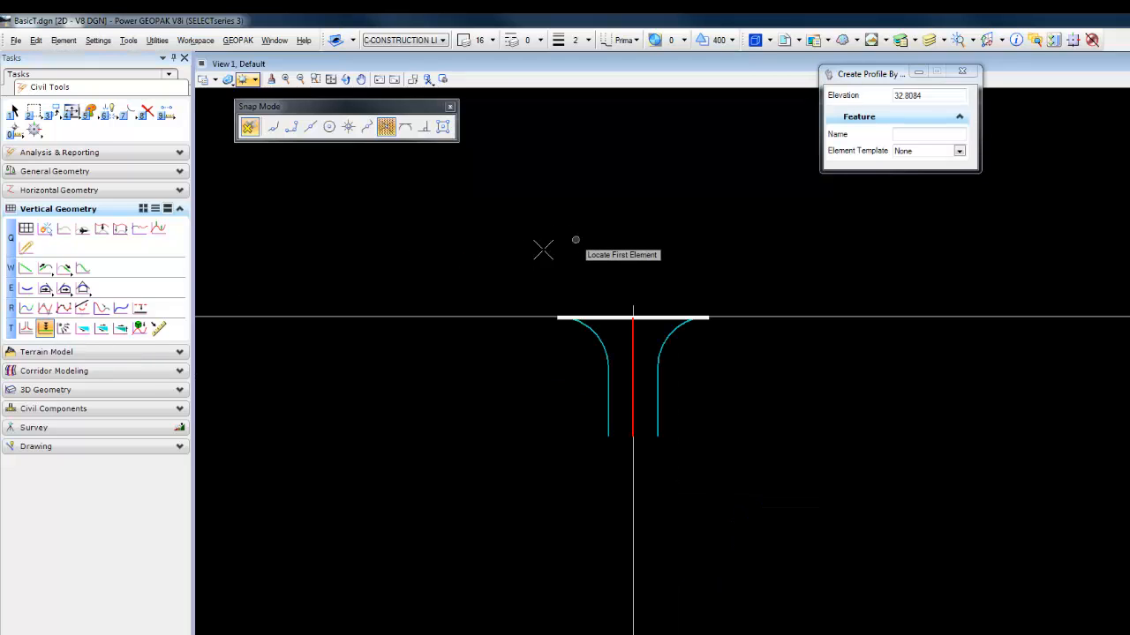
pyautogui.click(441, 316)
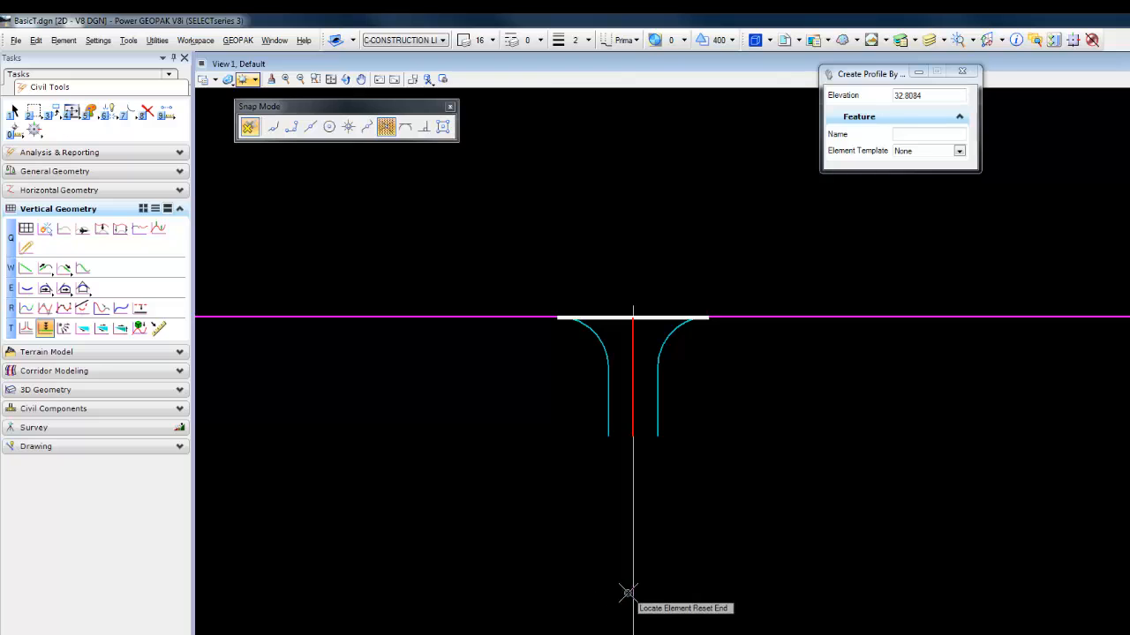
pyautogui.click(633, 594)
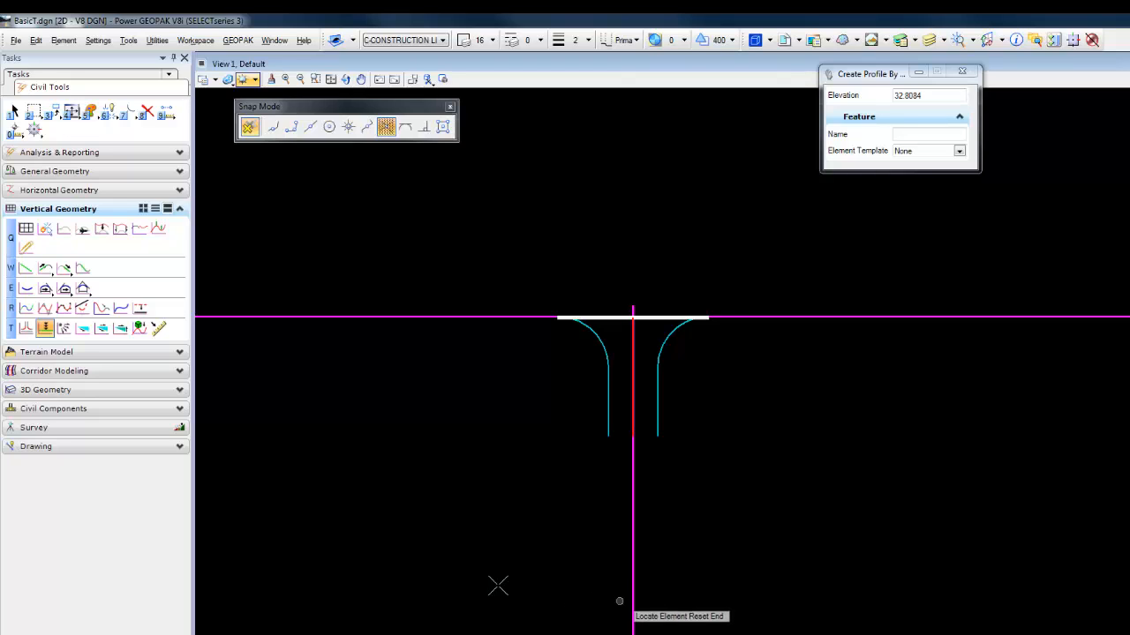
pyautogui.rightClick(385, 417)
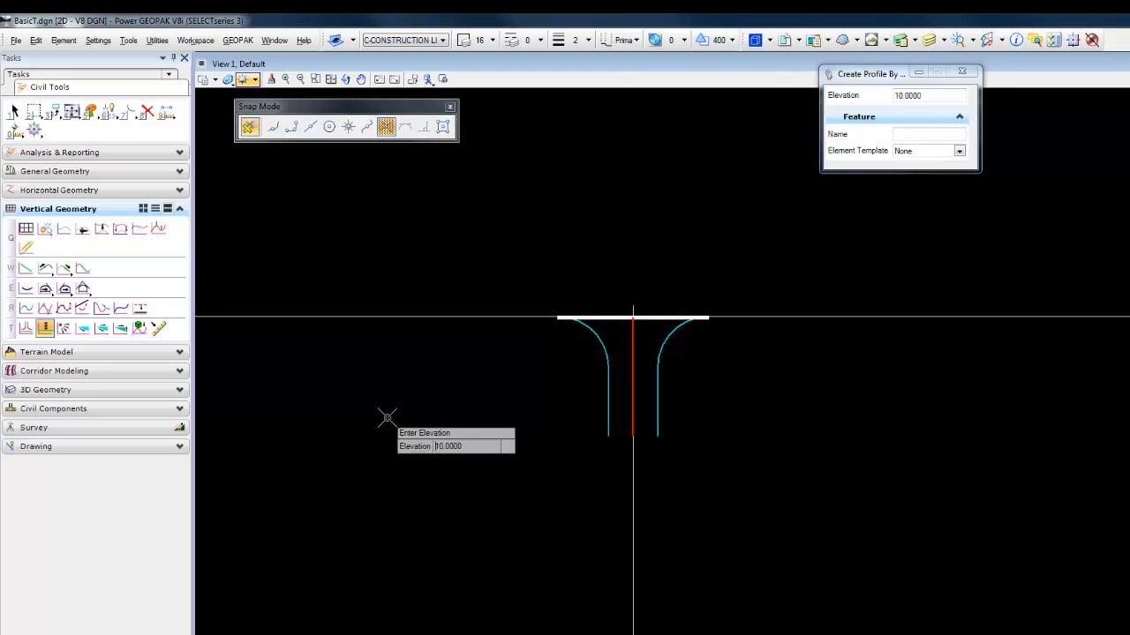
pyautogui.click(402, 412)
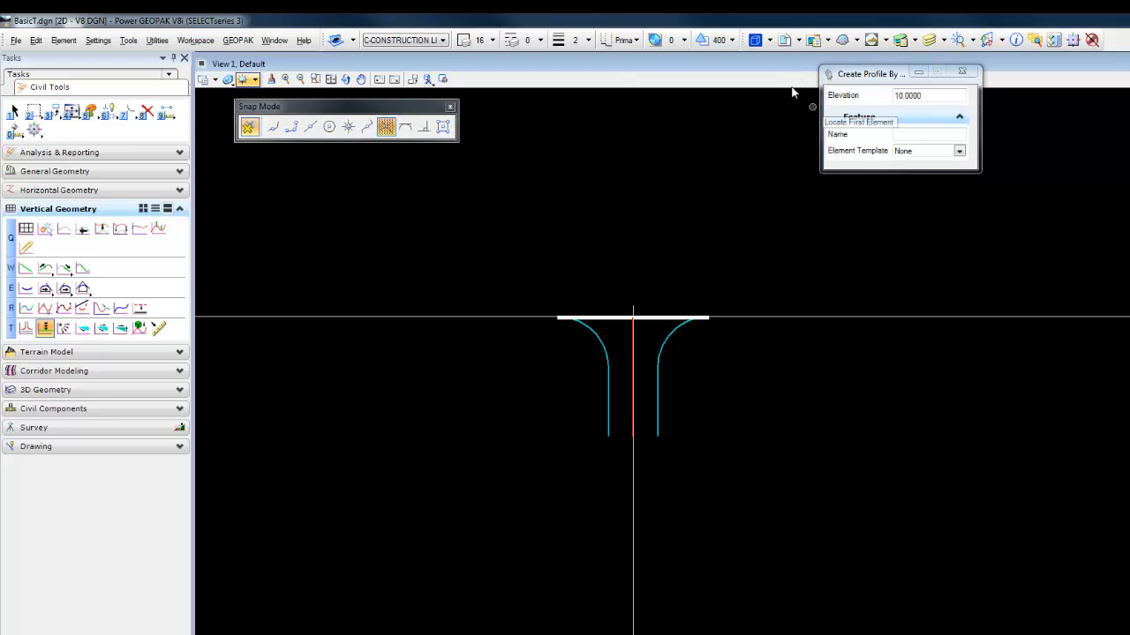
# Recheck the model list, open and resize View 2 beside the plan view, and display the Default-3D model in it
pyautogui.click(768, 44)
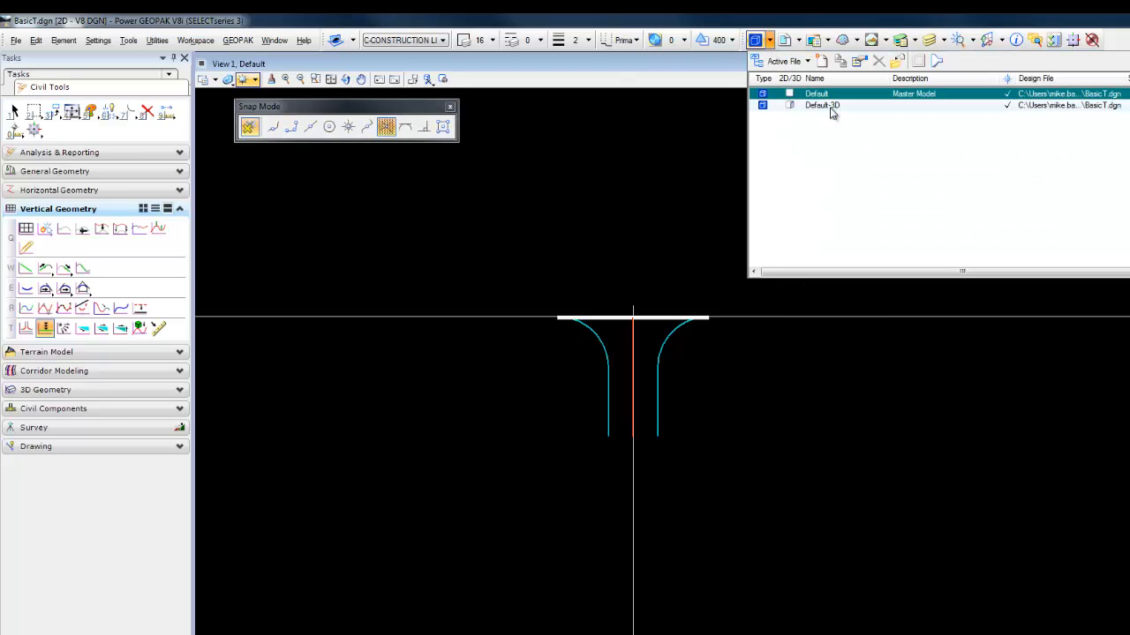
pyautogui.click(710, 66)
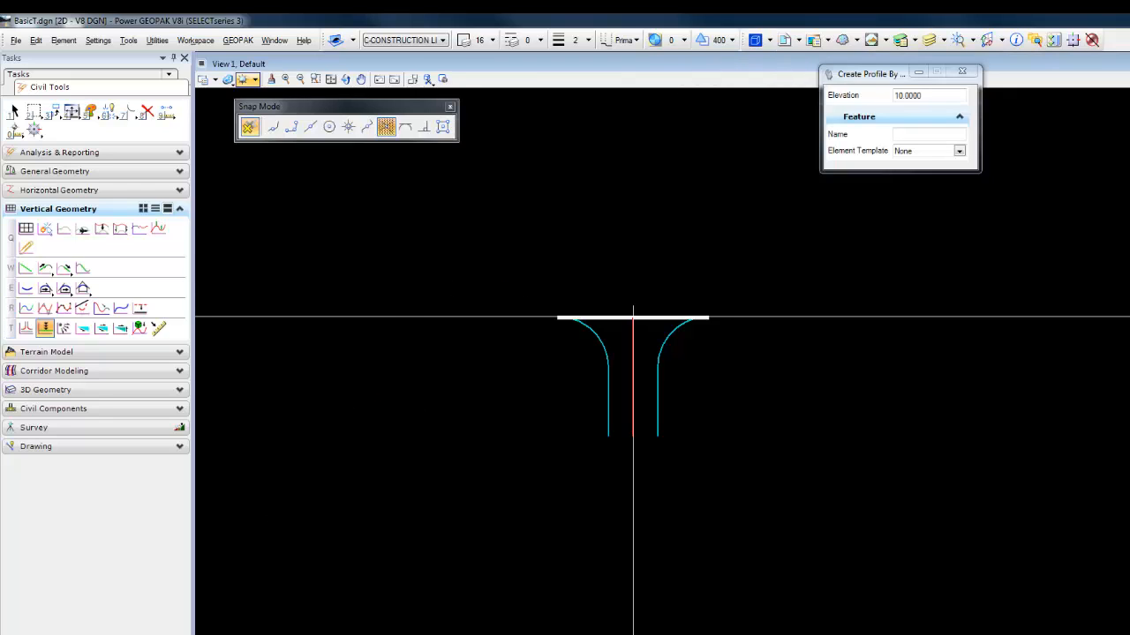
pyautogui.click(297, 634)
pyautogui.moveTo(229, 634); pyautogui.dragTo(714, 554)
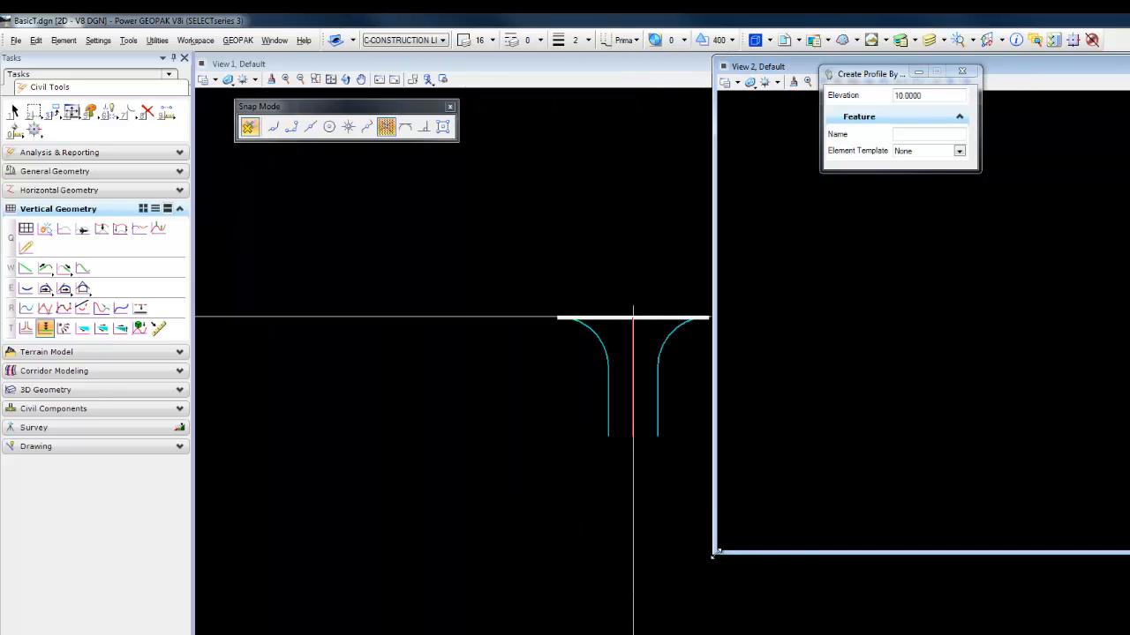
pyautogui.click(738, 82)
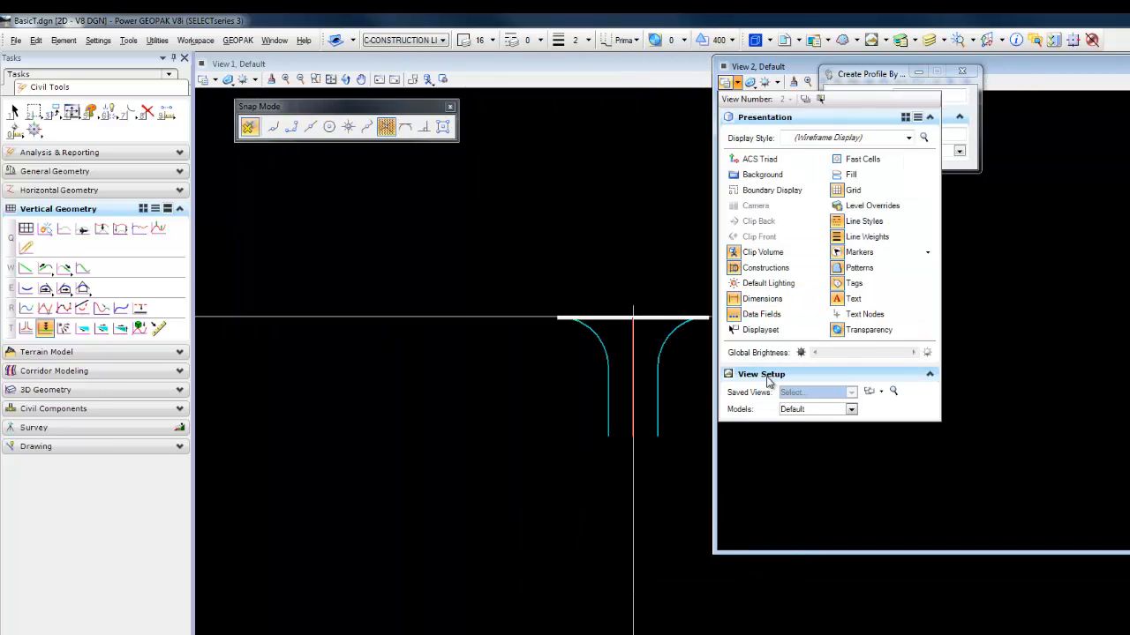
pyautogui.click(849, 410)
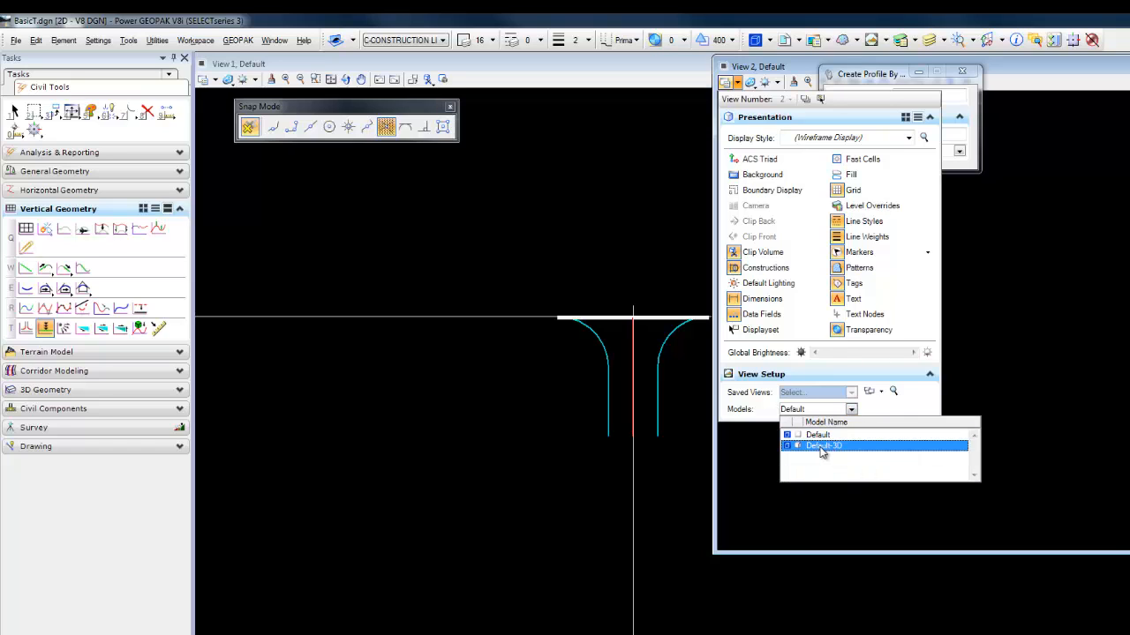
pyautogui.click(822, 447)
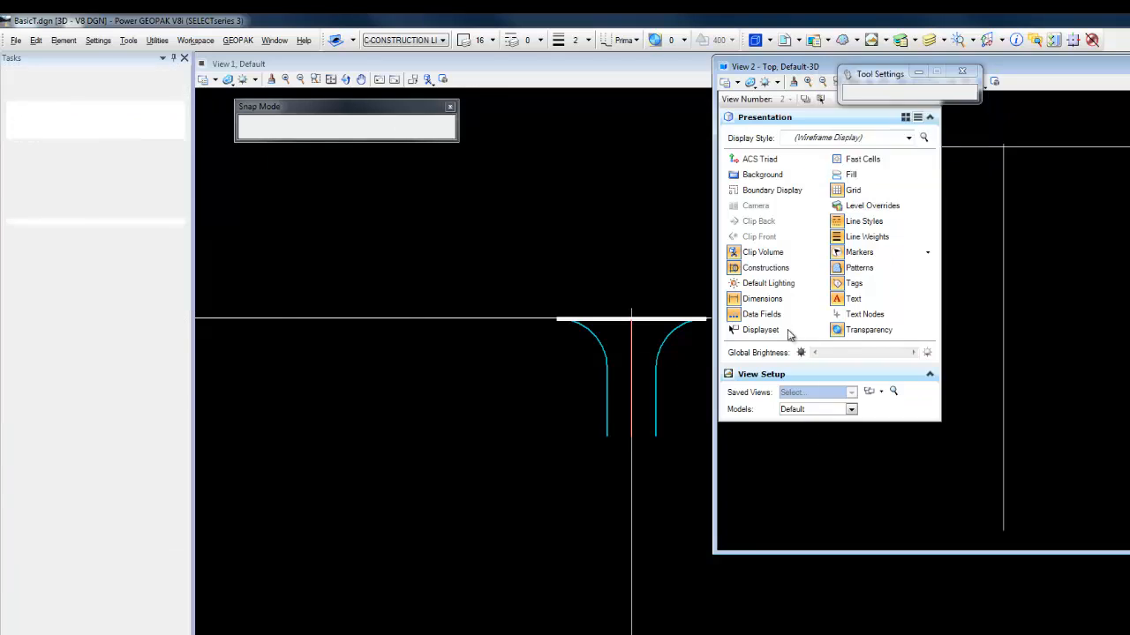
# Set View 2's display style to Transparent:Shadows
pyautogui.click(726, 81)
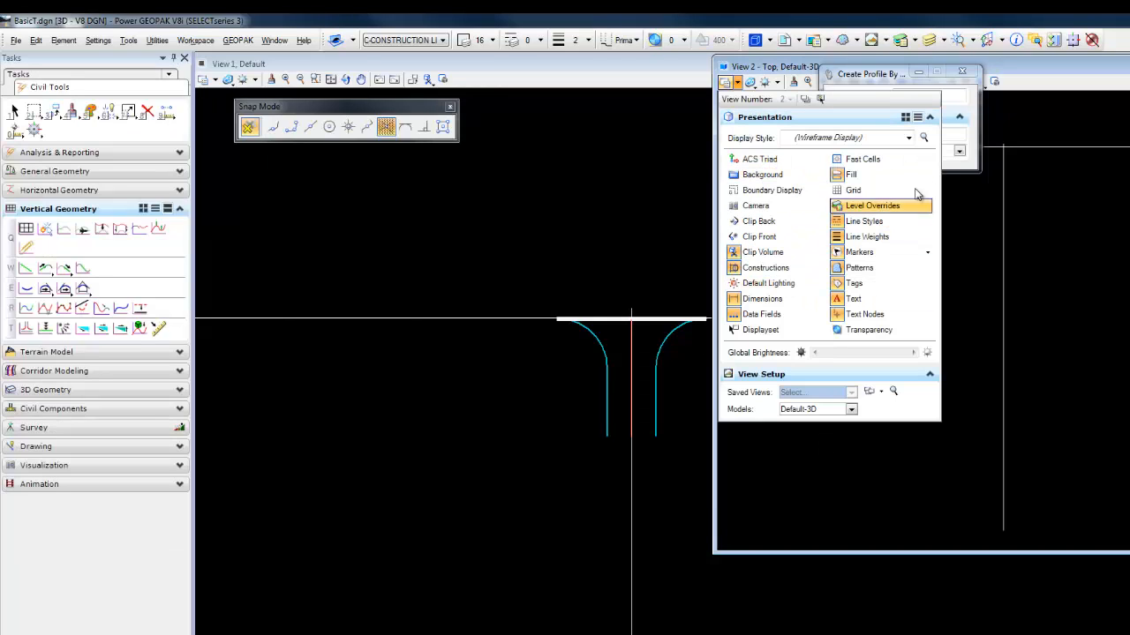
pyautogui.click(908, 139)
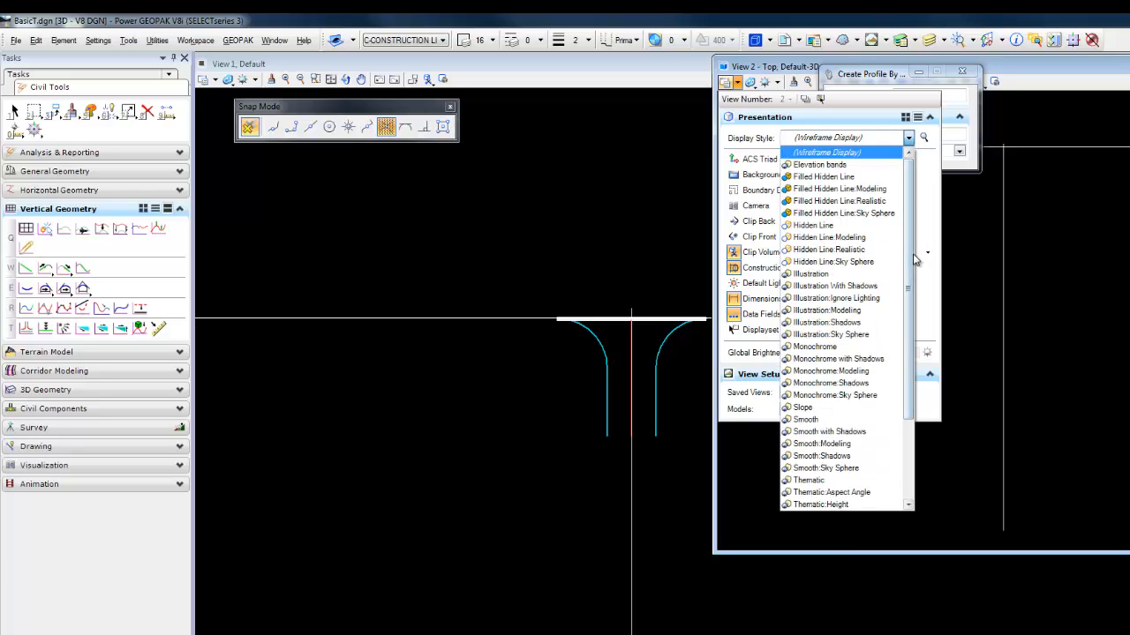
pyautogui.scroll(-5, 896, 419)
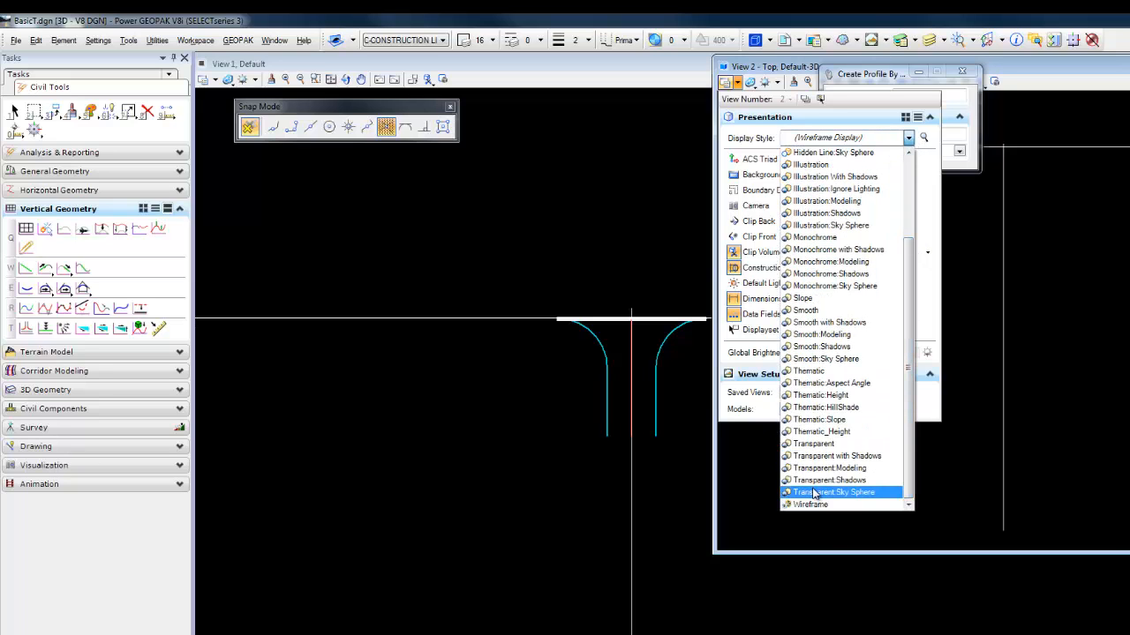
pyautogui.click(814, 485)
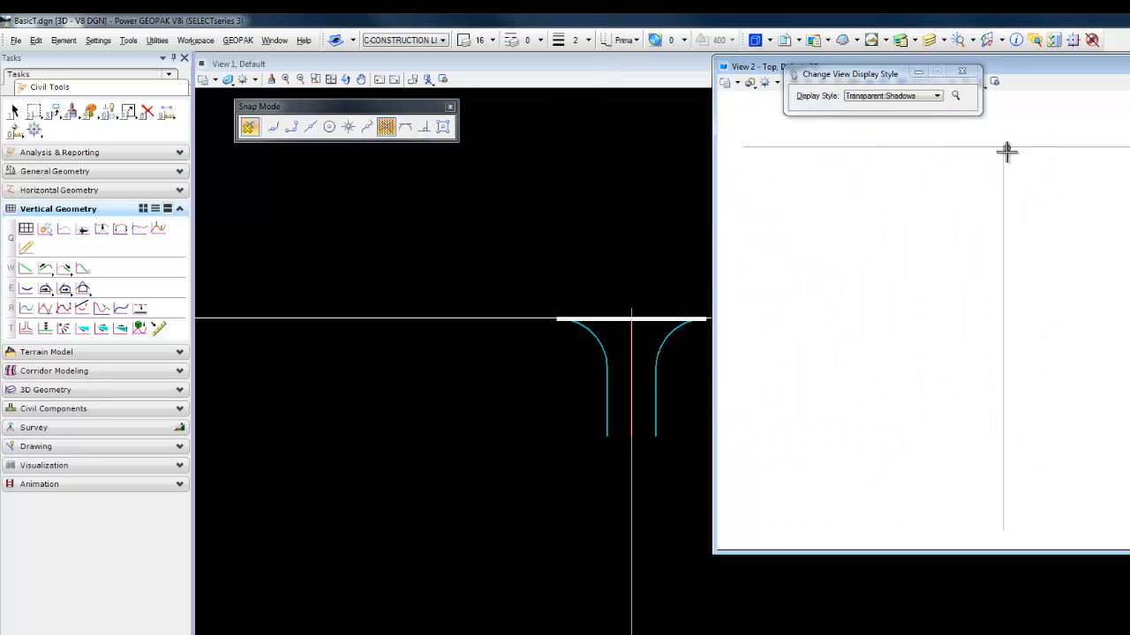
pyautogui.keyDown('shift'); pyautogui.moveTo(962, 306); pyautogui.dragTo(841, 290, button='middle'); pyautogui.keyUp('shift')
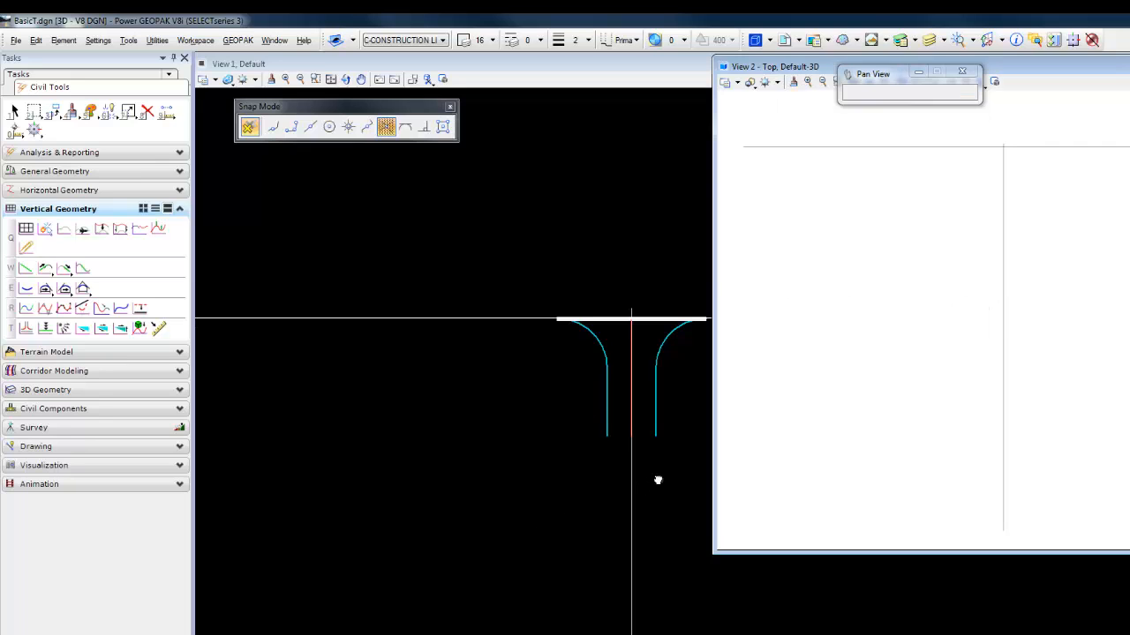
# Profile the trimmed centerline from the vertical base line at vertical offset 0, with Constant slope style and the range locked to start and end
pyautogui.moveTo(658, 479); pyautogui.dragTo(532, 547, button='middle')
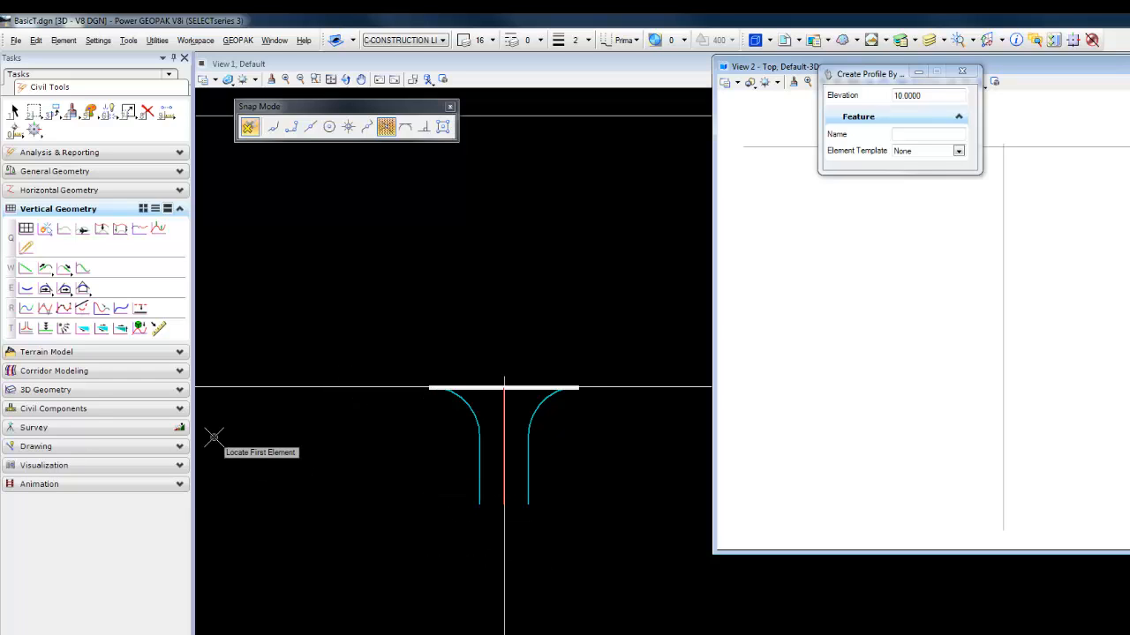
pyautogui.click(121, 329)
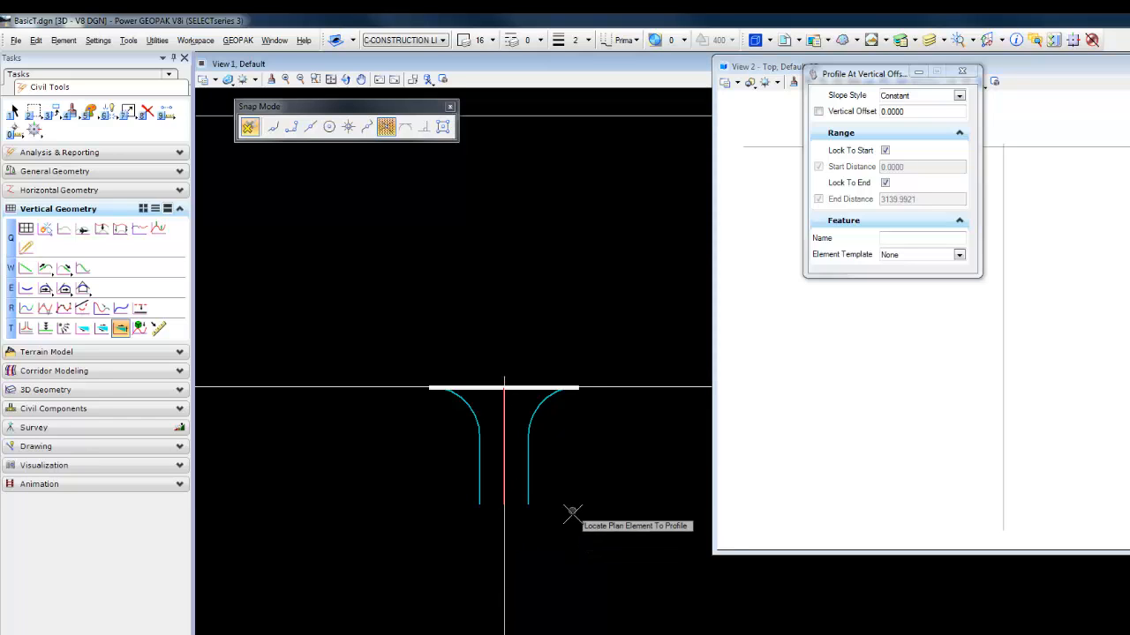
pyautogui.click(504, 488)
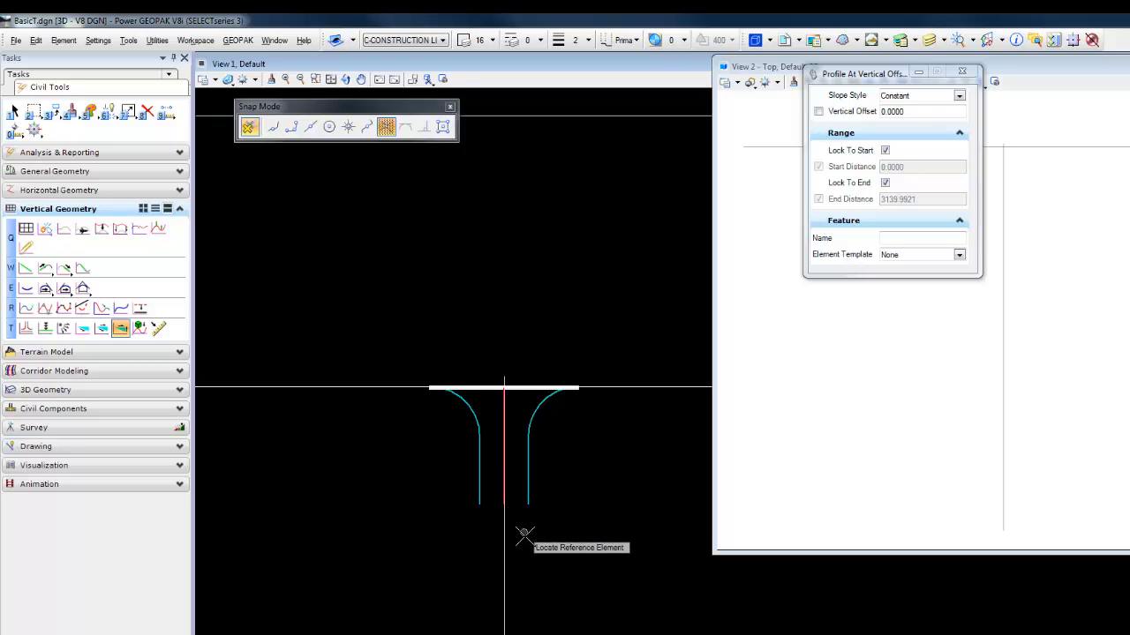
pyautogui.click(510, 602)
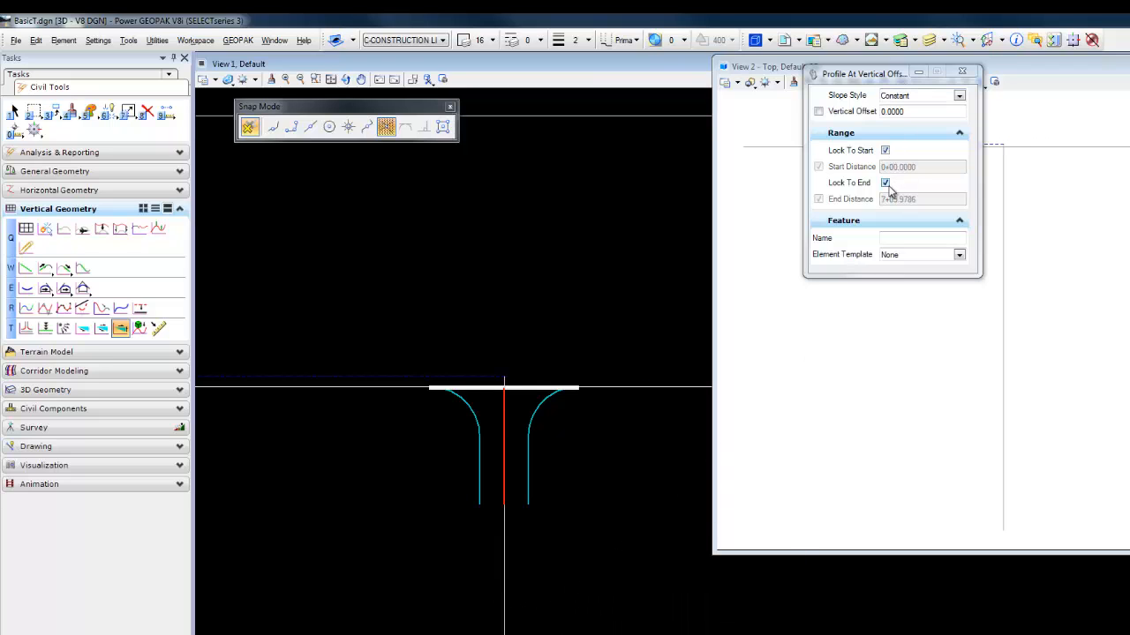
pyautogui.click(618, 547)
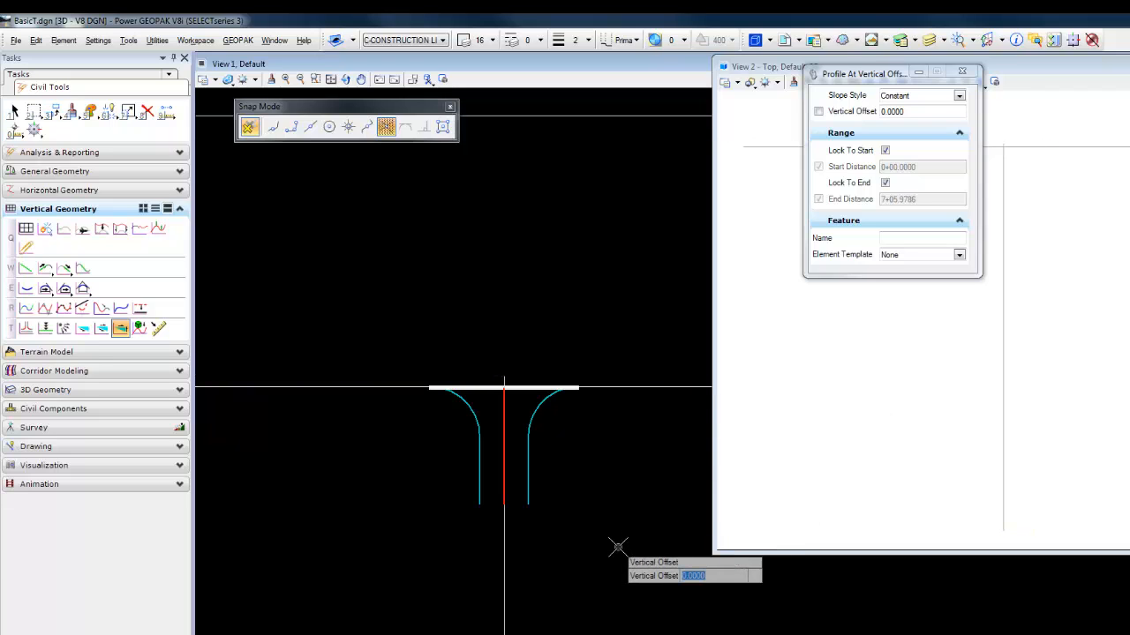
pyautogui.click(617, 547)
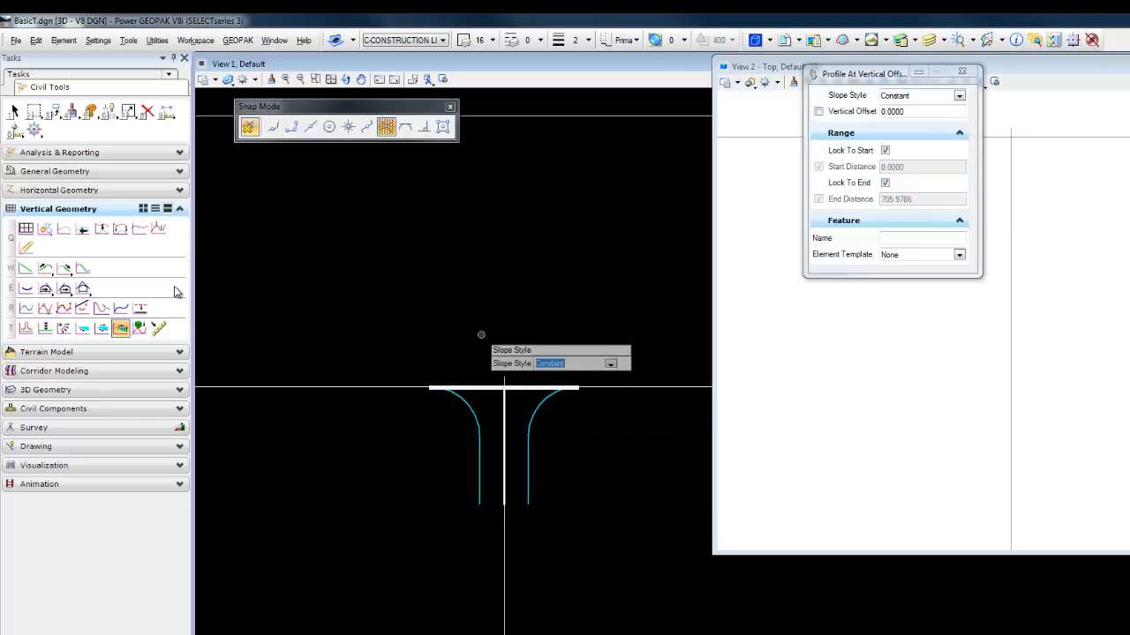
# Profile the short horizontal edge line from the long horizontal base line at vertical offset 0, with the range locked to start and end
pyautogui.scroll(2, 481, 398)
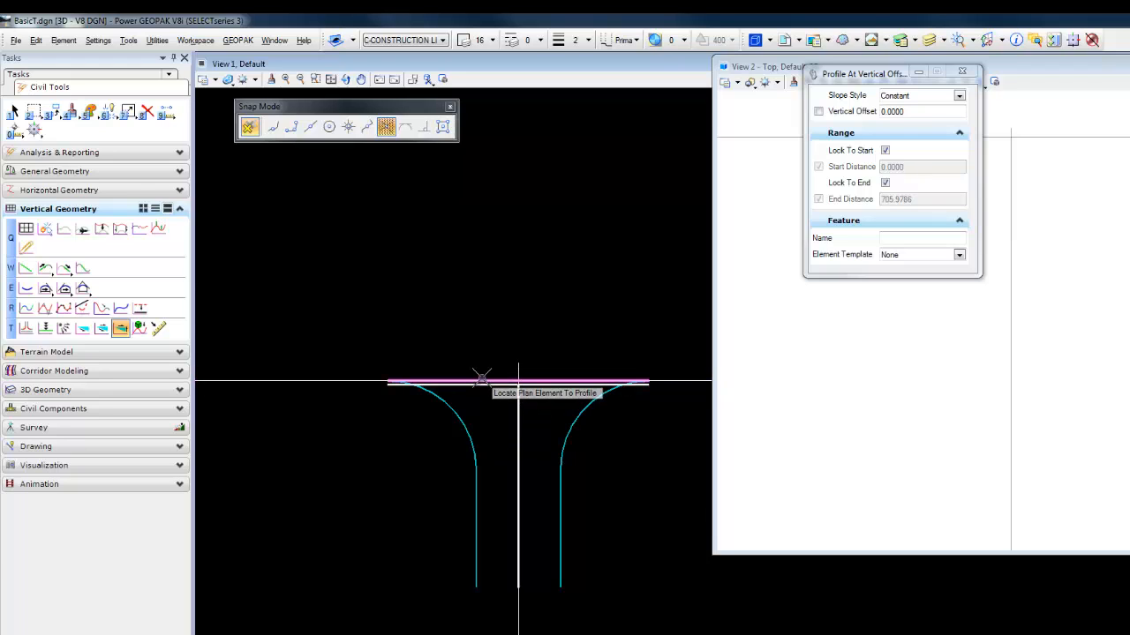
pyautogui.click(481, 380)
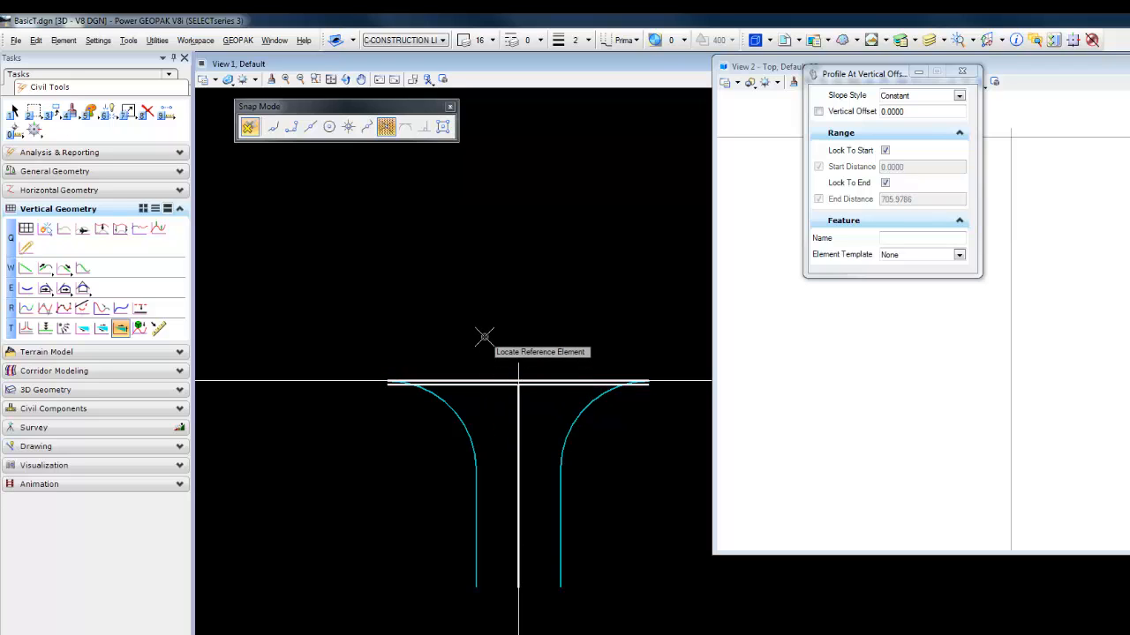
pyautogui.click(312, 377)
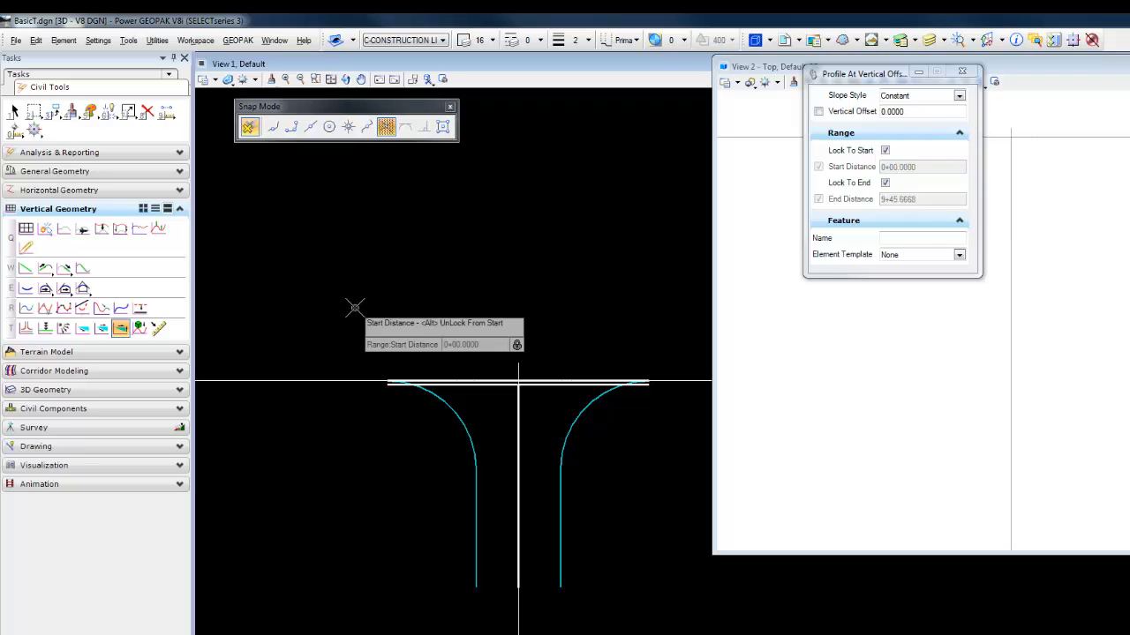
pyautogui.click(354, 307)
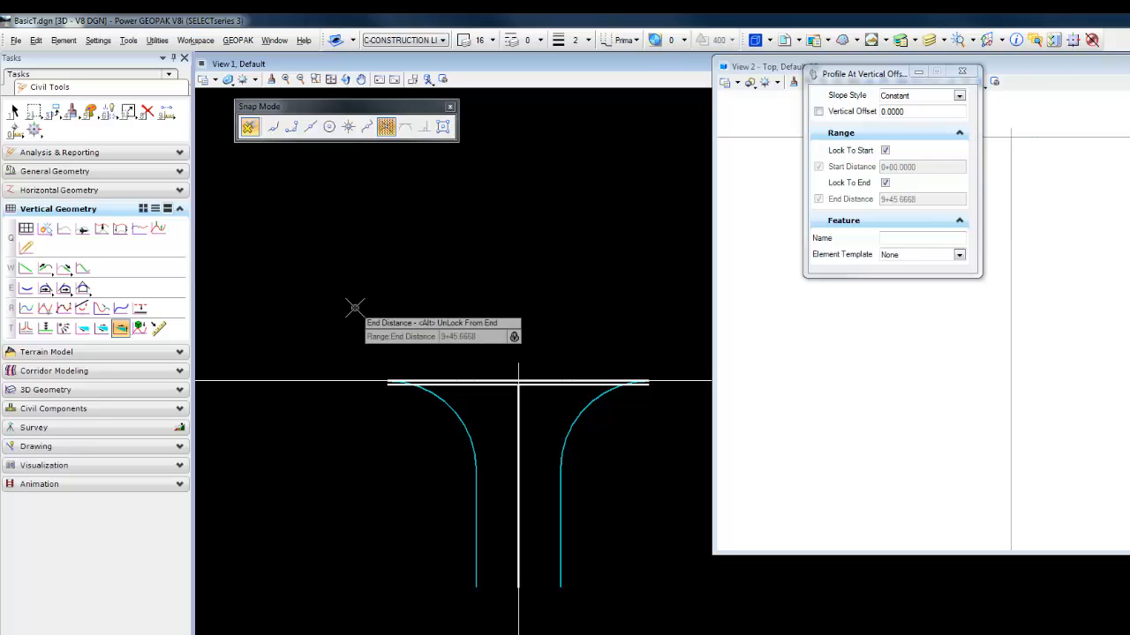
pyautogui.click(354, 307)
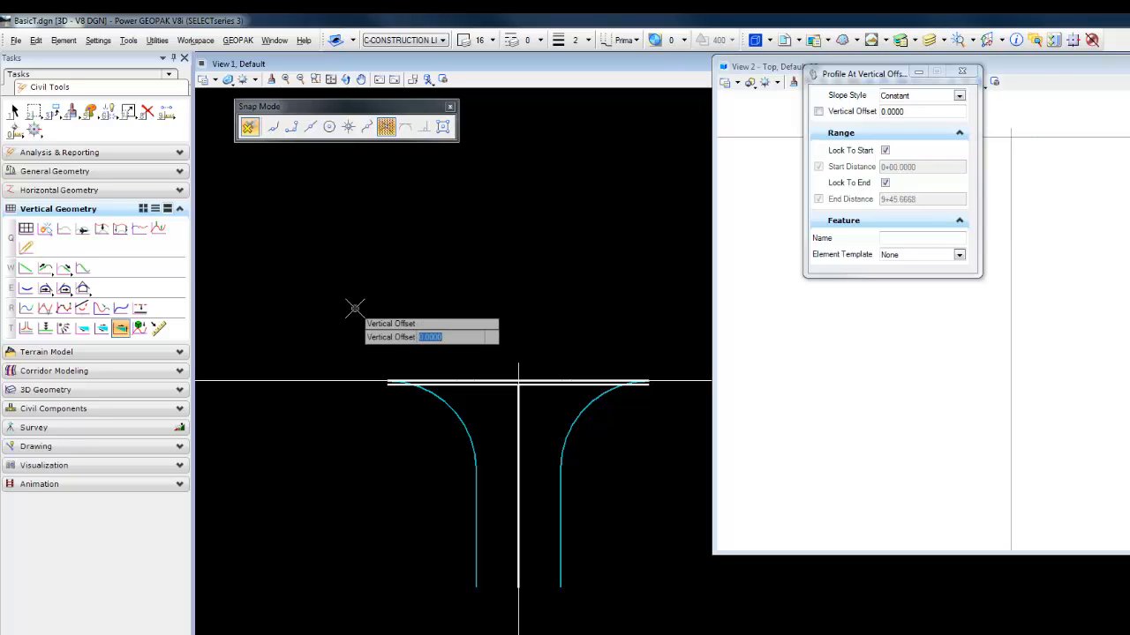
pyautogui.click(354, 307)
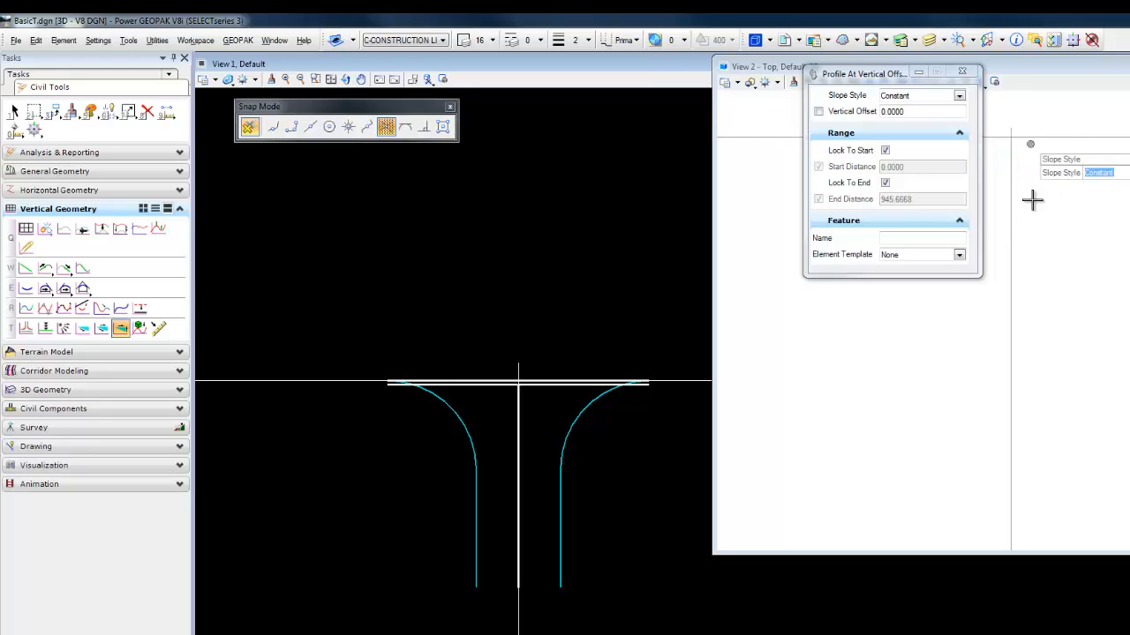
# Profile both vertical pavement edges by slope from the centerline at -2% slope, with all points selected and vertical offset 0
pyautogui.click(100, 328)
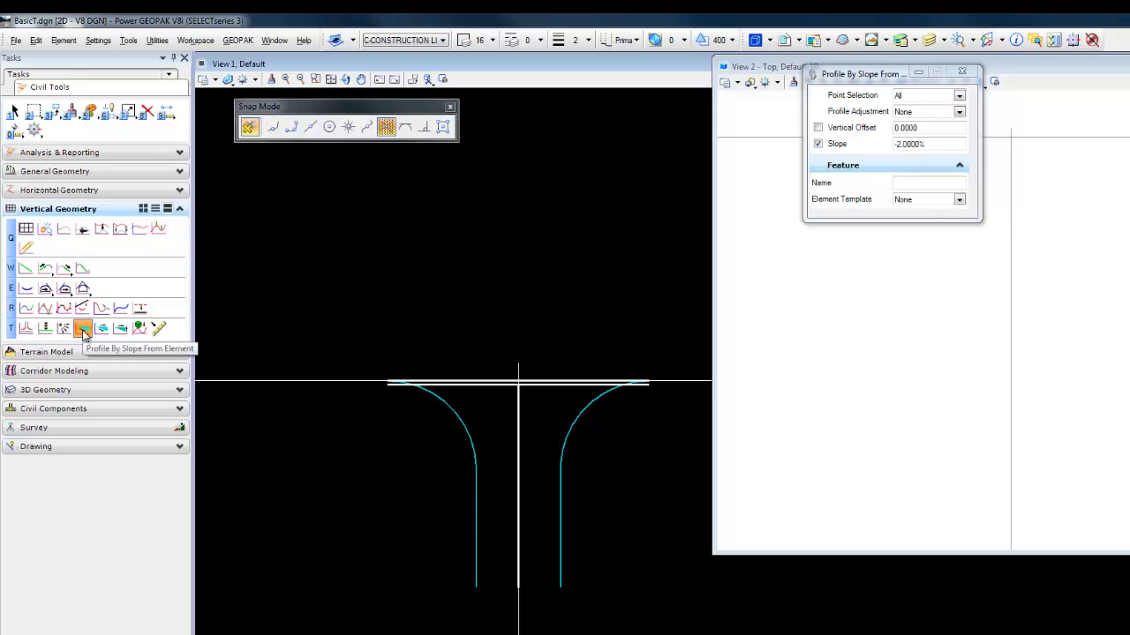
pyautogui.click(475, 573)
pyautogui.click(560, 584)
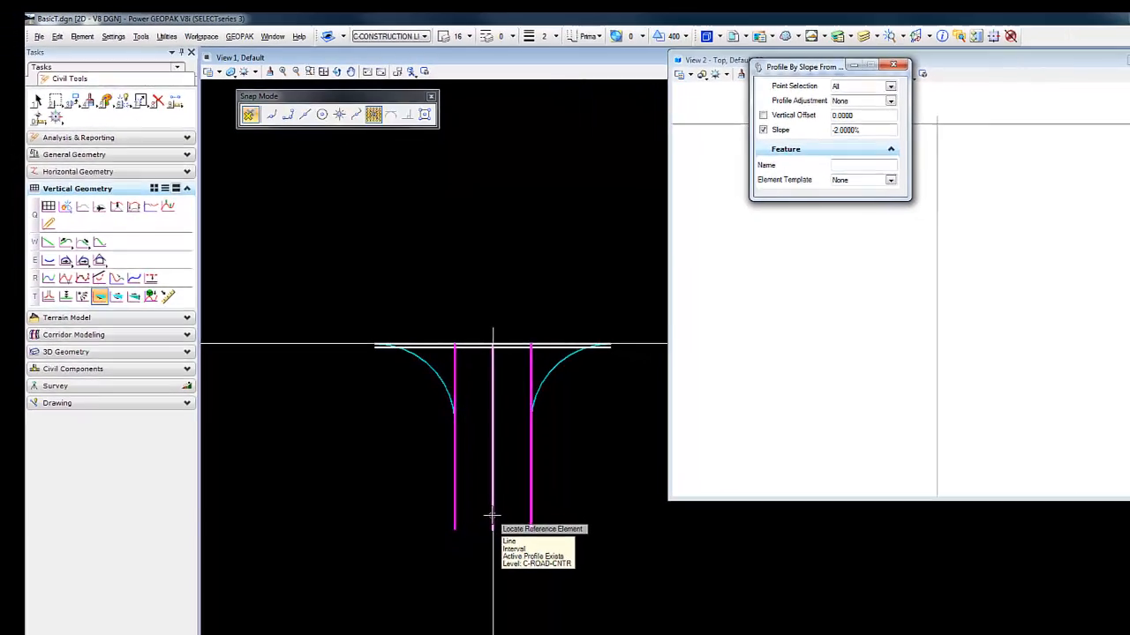
pyautogui.click(487, 507)
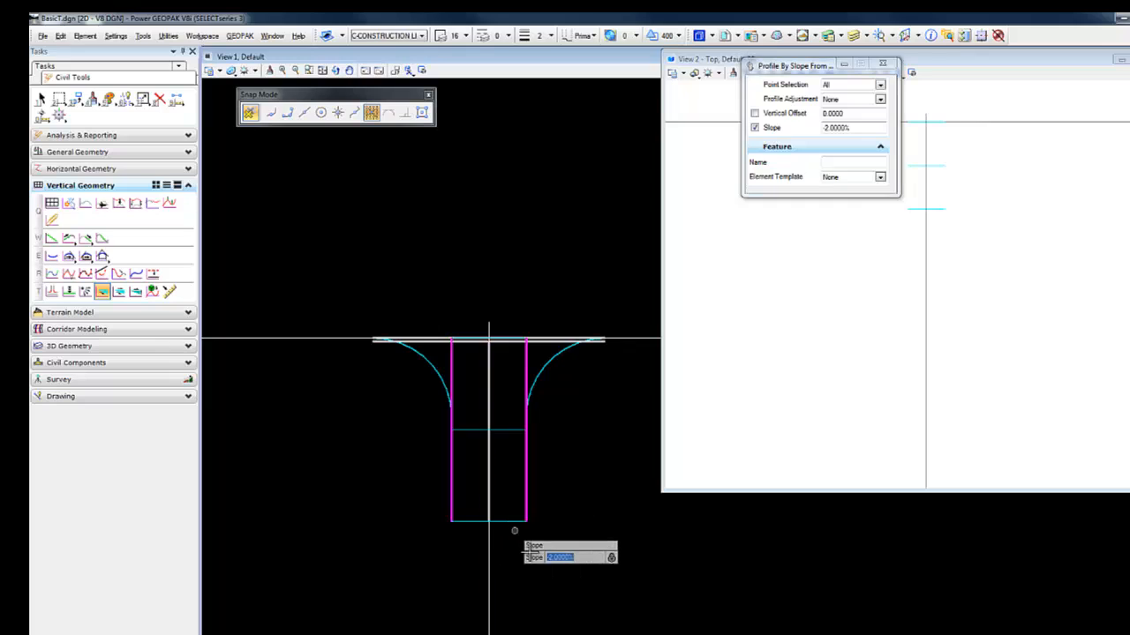
pyautogui.click(551, 566)
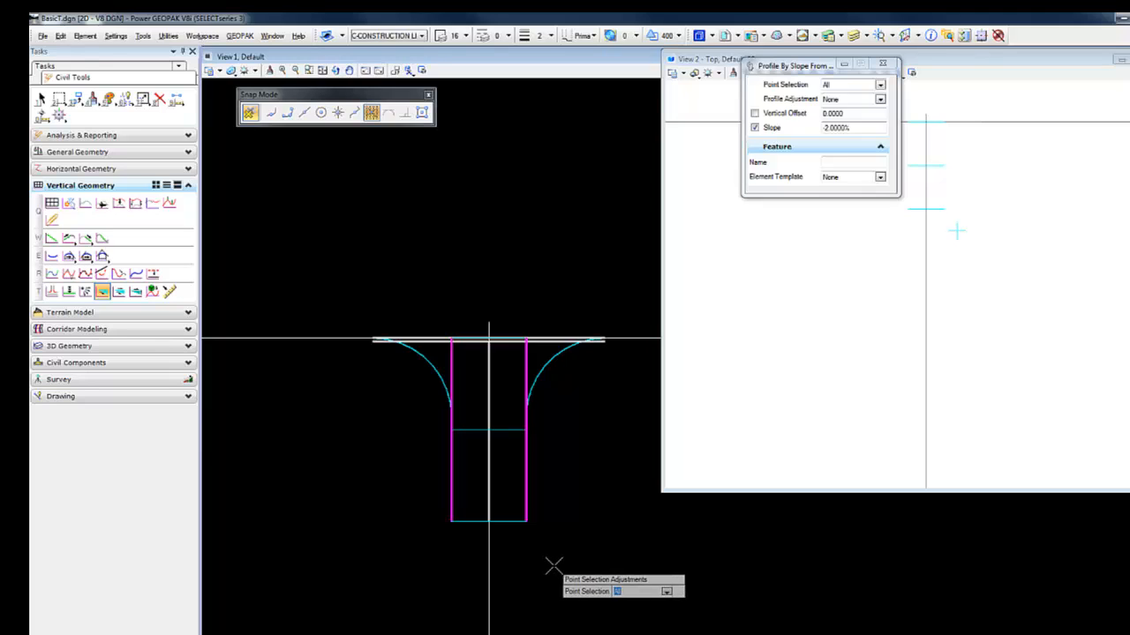
pyautogui.click(574, 562)
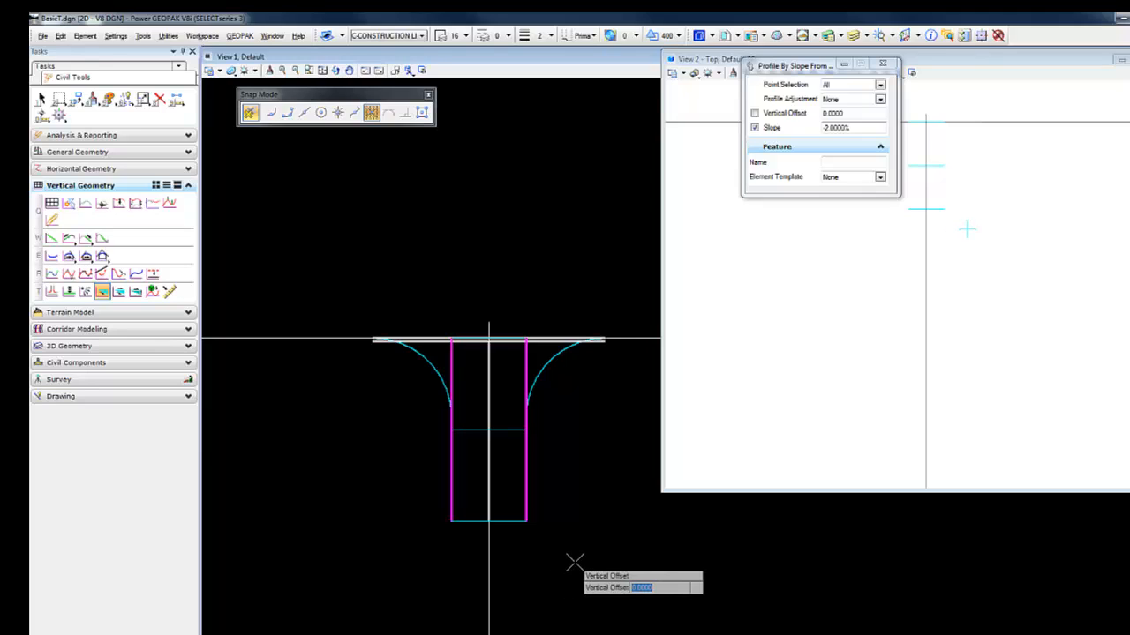
pyautogui.click(575, 562)
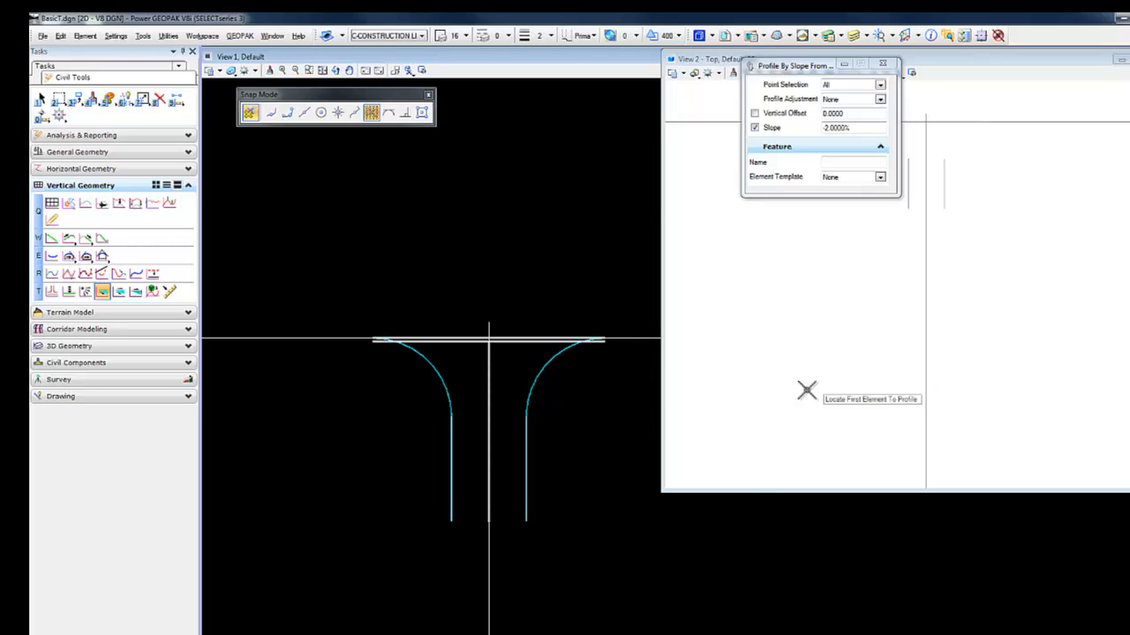
# Create Parabolic quick profile transitions for the two corner fillets of the intersection
pyautogui.moveTo(798, 67); pyautogui.dragTo(739, 59)
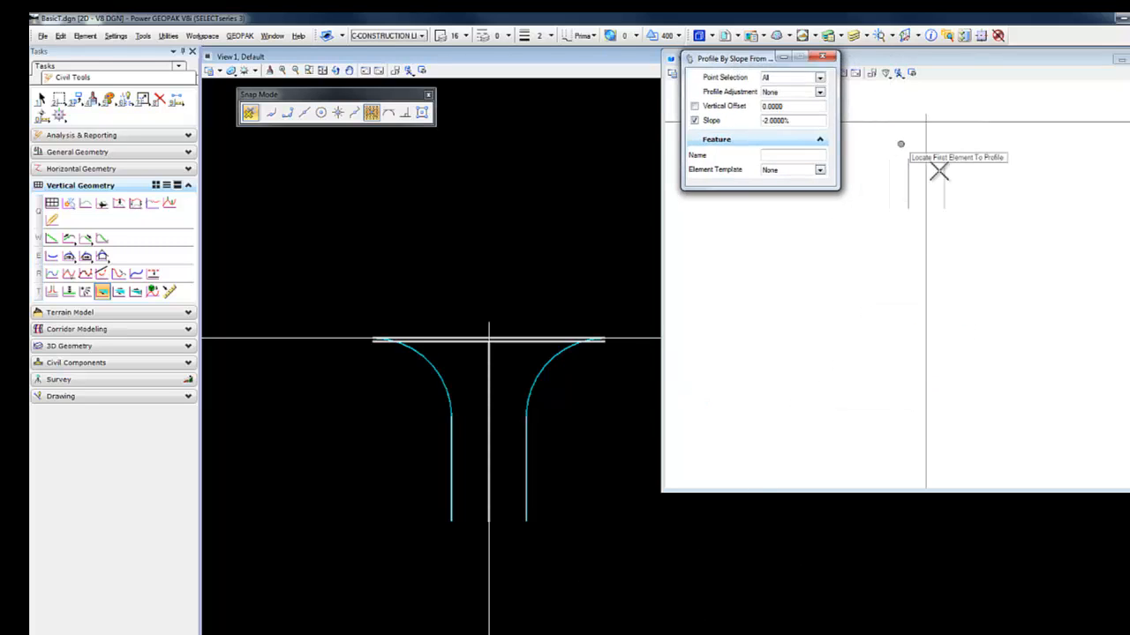
pyautogui.moveTo(961, 250); pyautogui.dragTo(974, 294, button='middle')
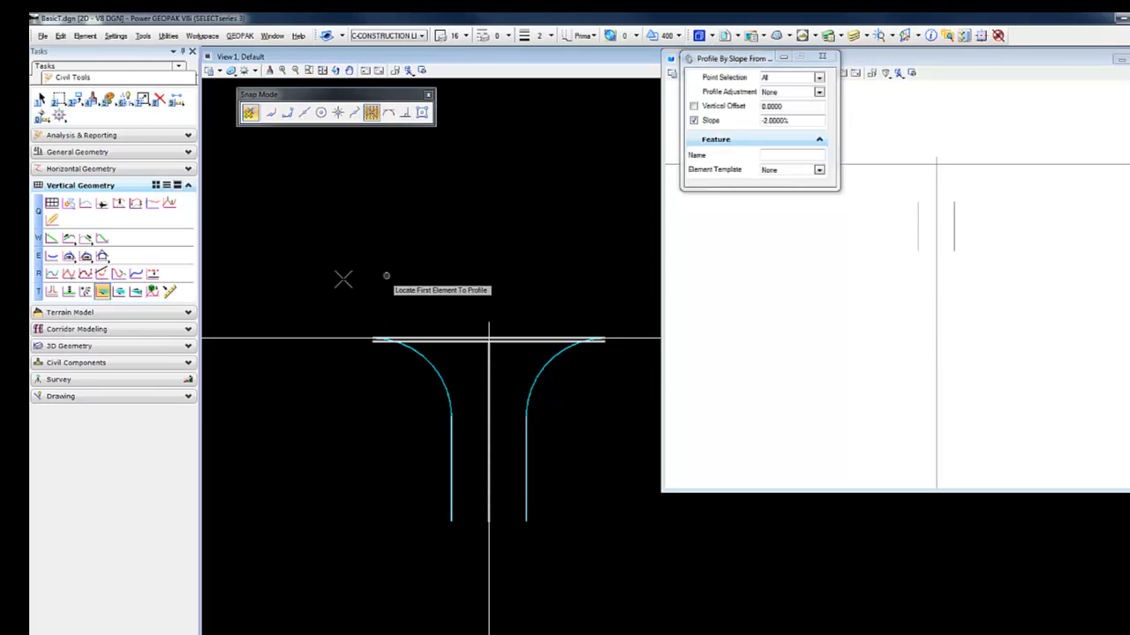
pyautogui.click(52, 292)
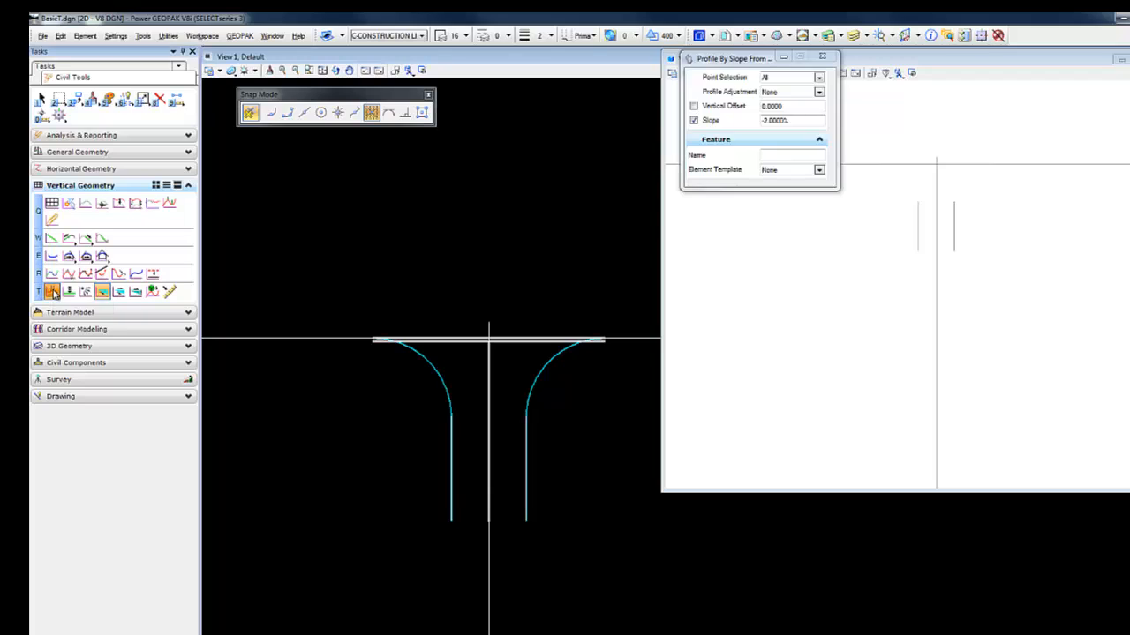
pyautogui.click(405, 389)
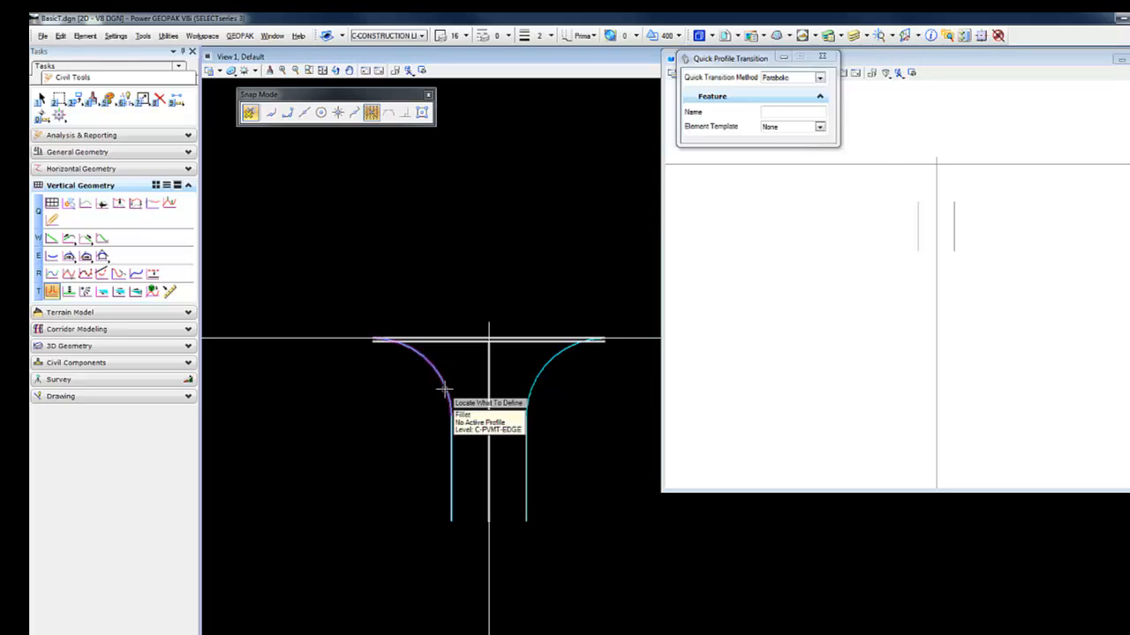
pyautogui.click(443, 389)
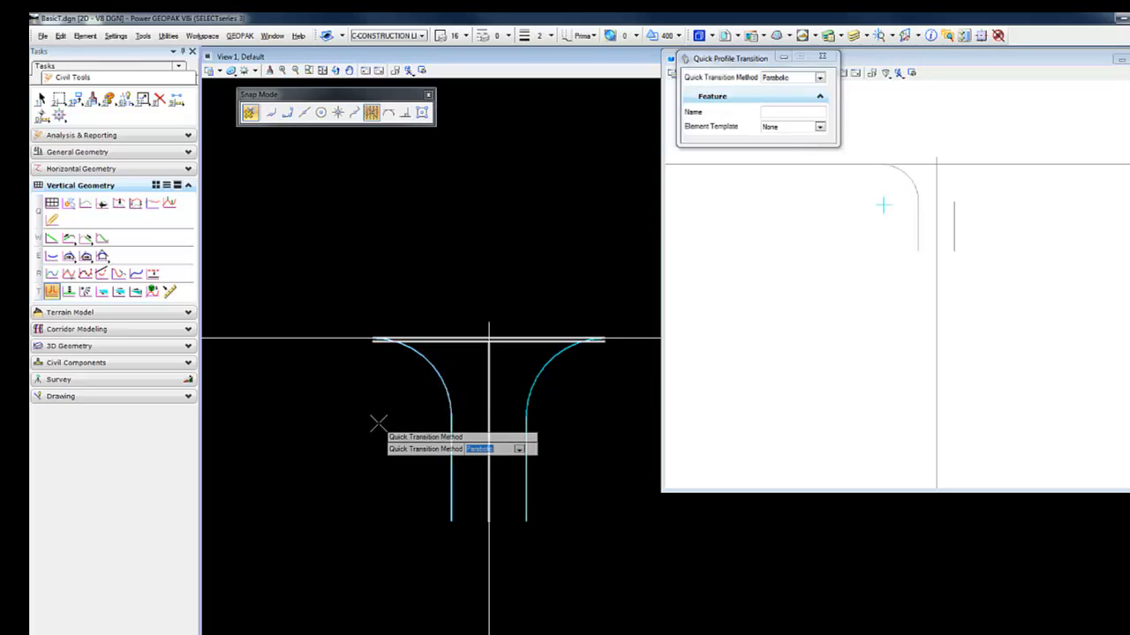
pyautogui.click(596, 459)
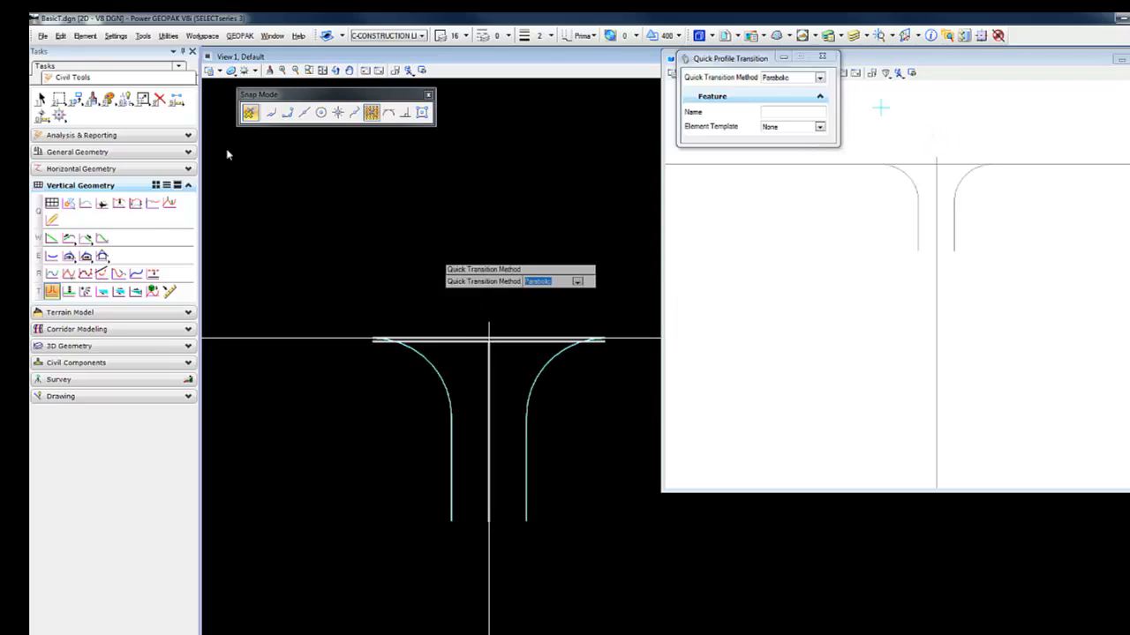
# Set the active level to C-TOPO and the active line weight to 0
pyautogui.click(399, 35)
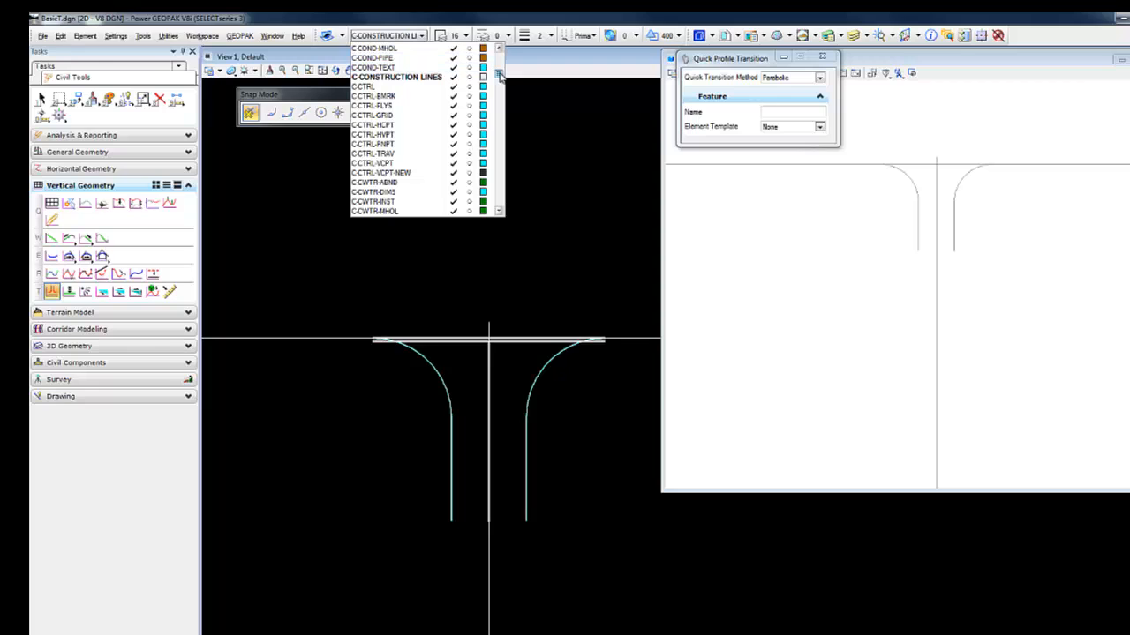
pyautogui.moveTo(500, 76); pyautogui.dragTo(500, 120)
pyautogui.click(379, 49)
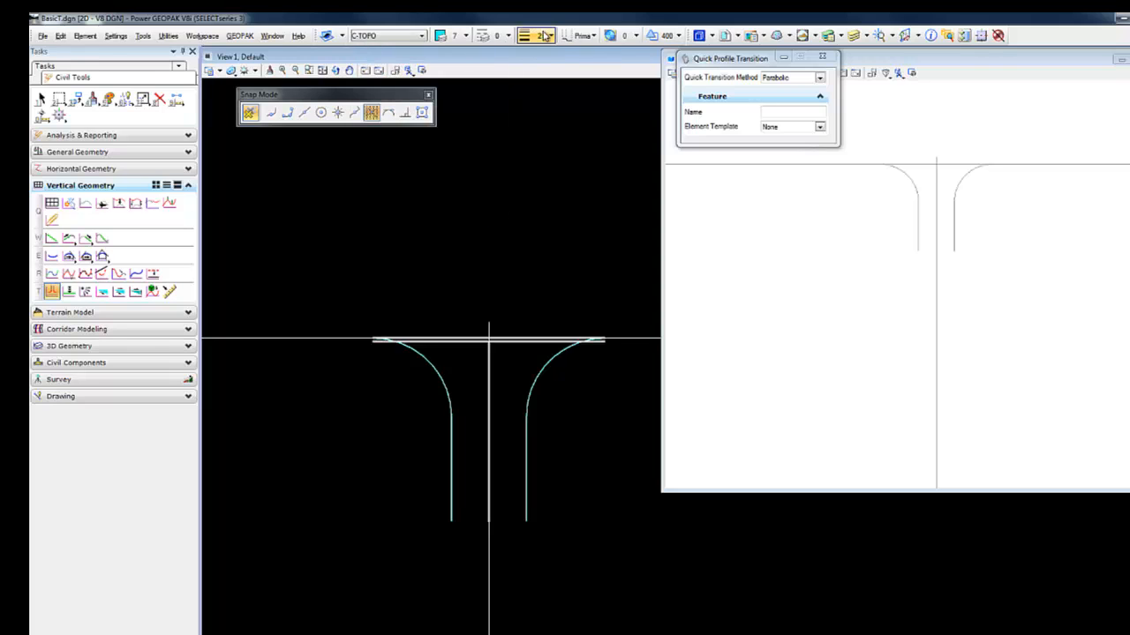
pyautogui.click(540, 36)
pyautogui.click(543, 52)
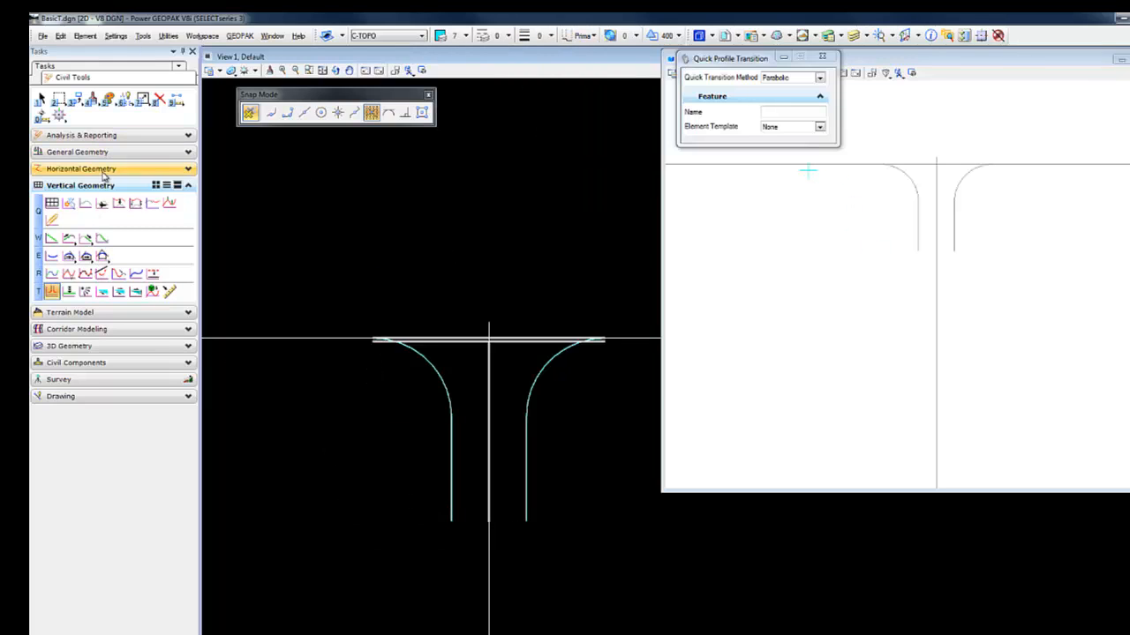
# Start a terrain model from elements, selecting both vertical pavement edges, both corner fillets and the short horizontal edge line
pyautogui.click(75, 313)
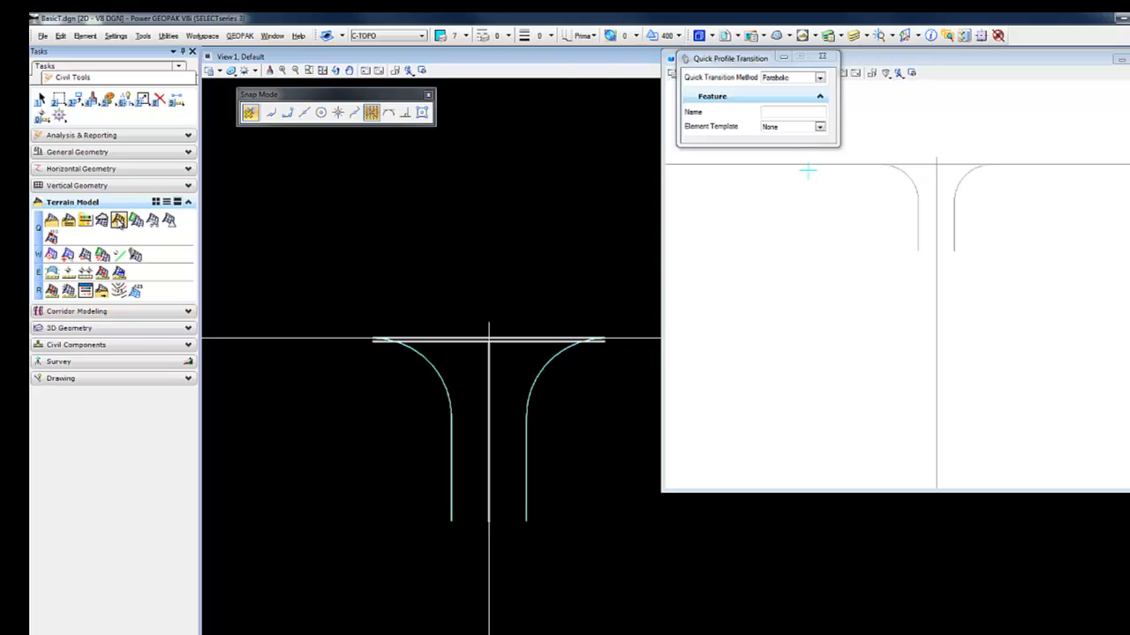
pyautogui.click(118, 220)
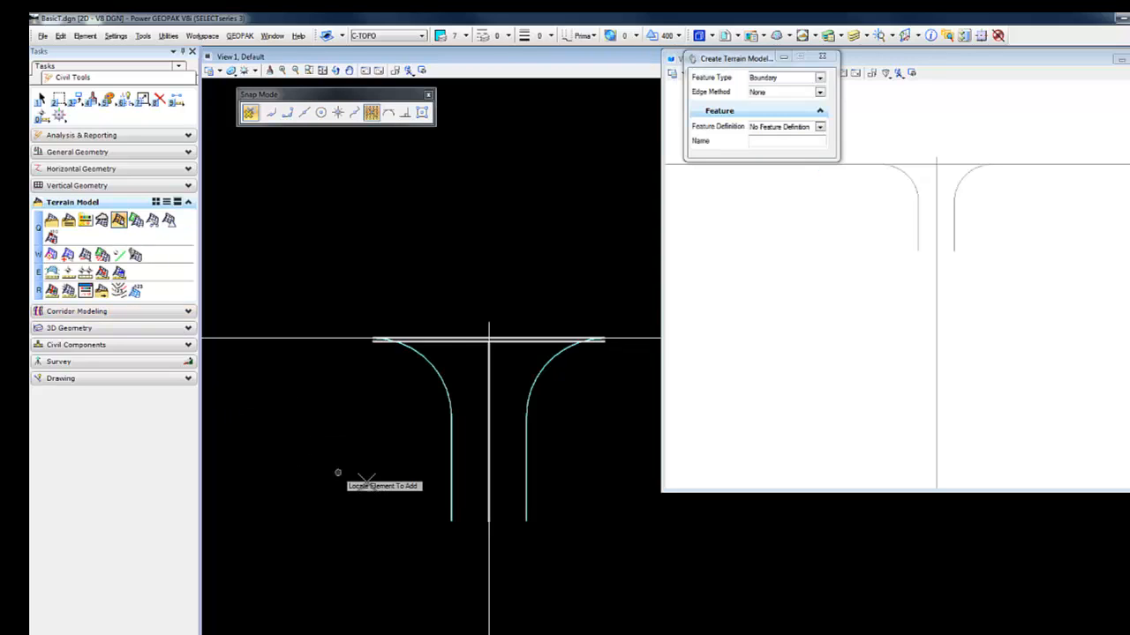
pyautogui.click(450, 504)
pyautogui.click(415, 353)
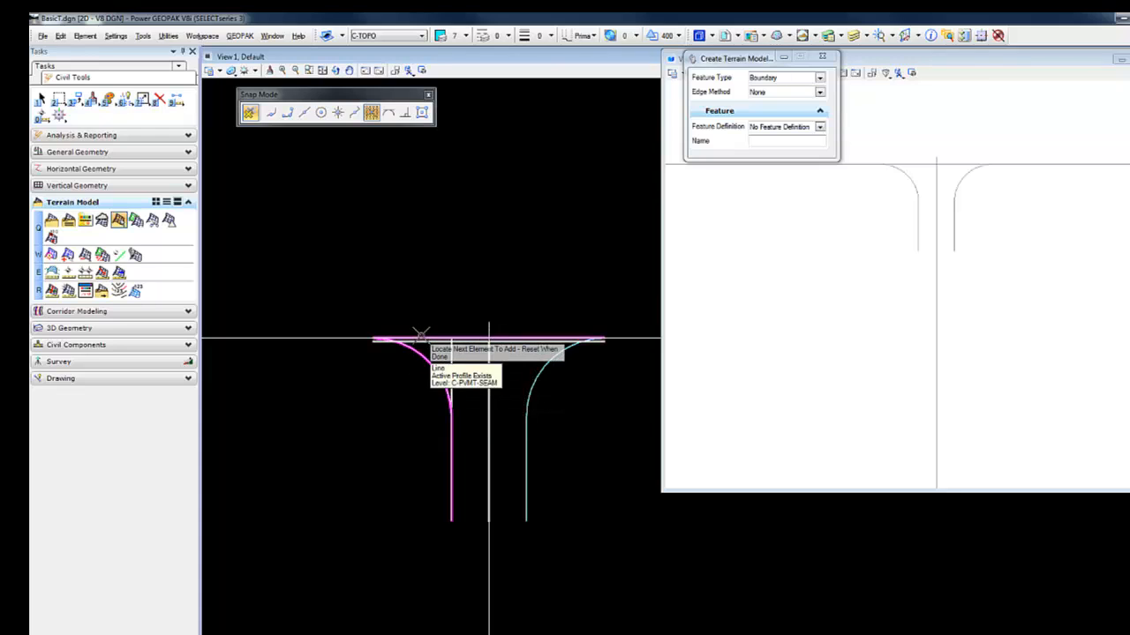
pyautogui.click(428, 340)
pyautogui.click(555, 361)
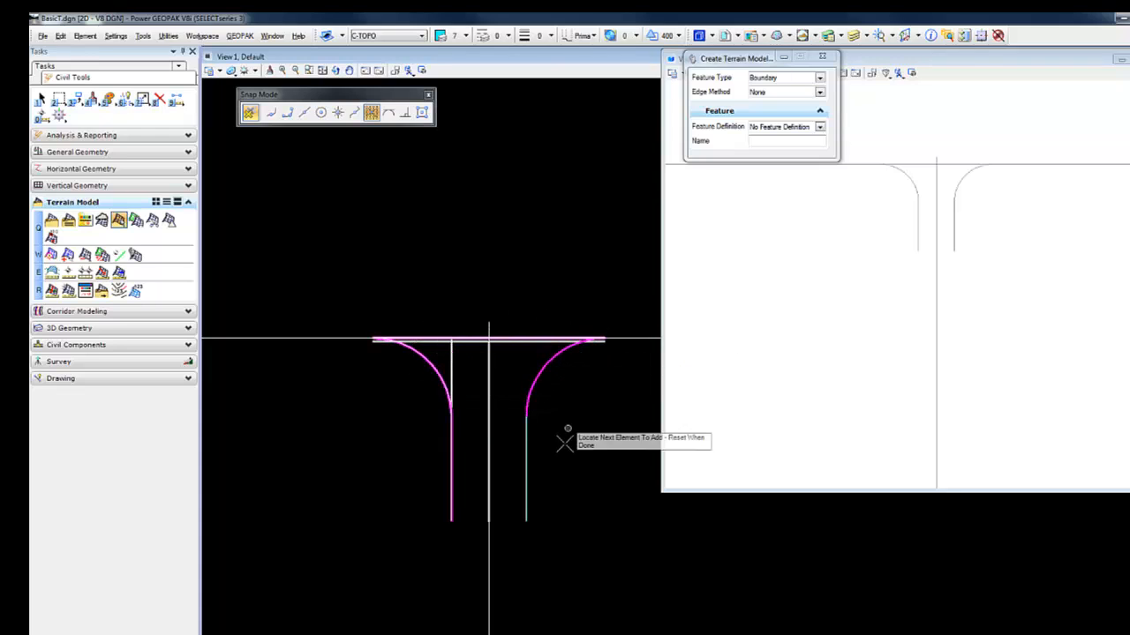
pyautogui.click(526, 464)
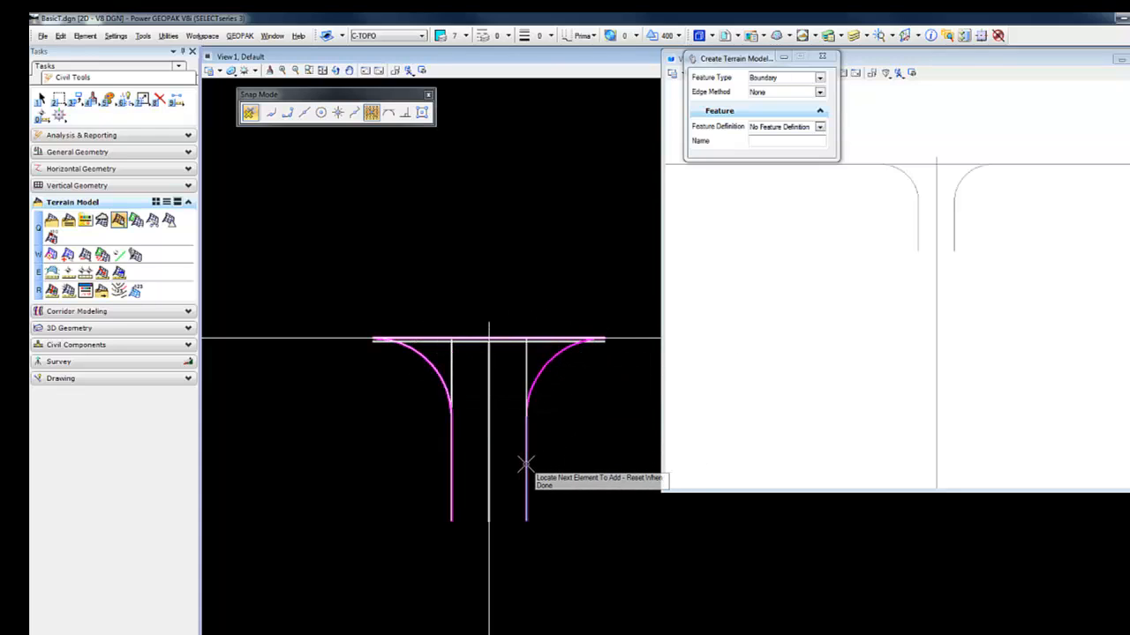
pyautogui.rightClick(545, 576)
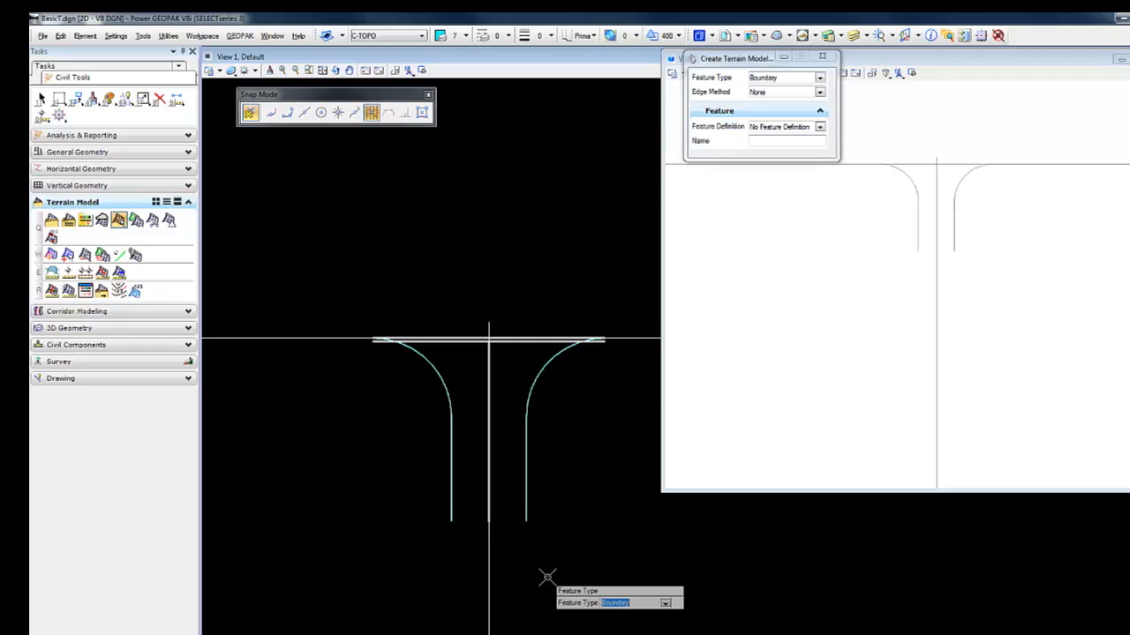
# Create the terrain model from the selected elements with feature type Boundary and edge method None
pyautogui.write('Hole')
pyautogui.press('Down')
pyautogui.press('Down')
pyautogui.press('Up')
pyautogui.click(547, 577)
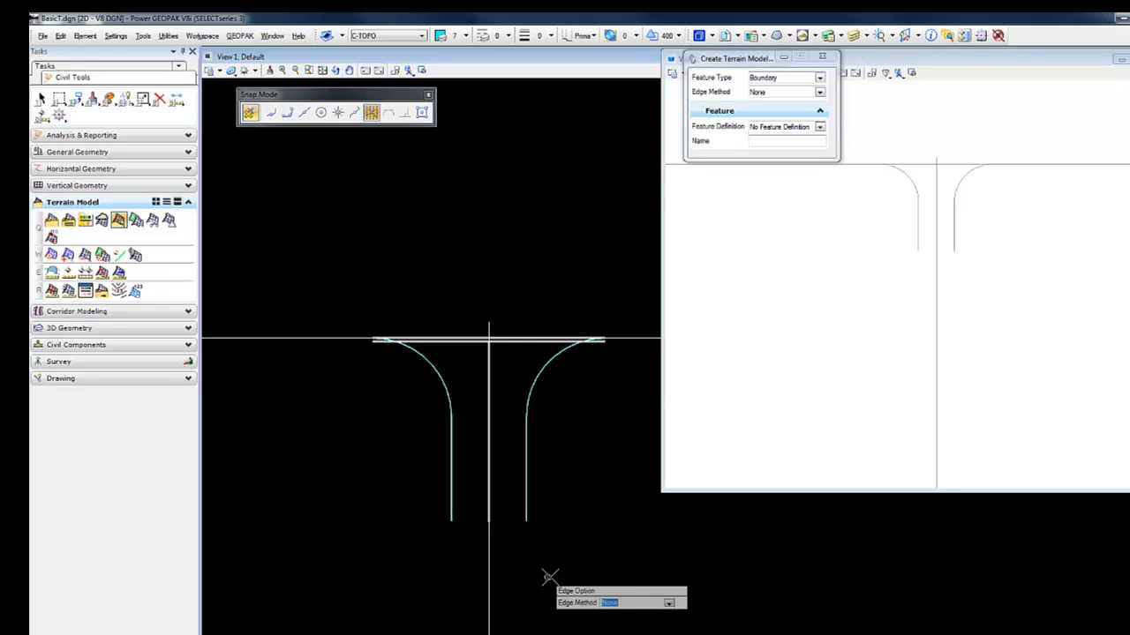
pyautogui.click(545, 574)
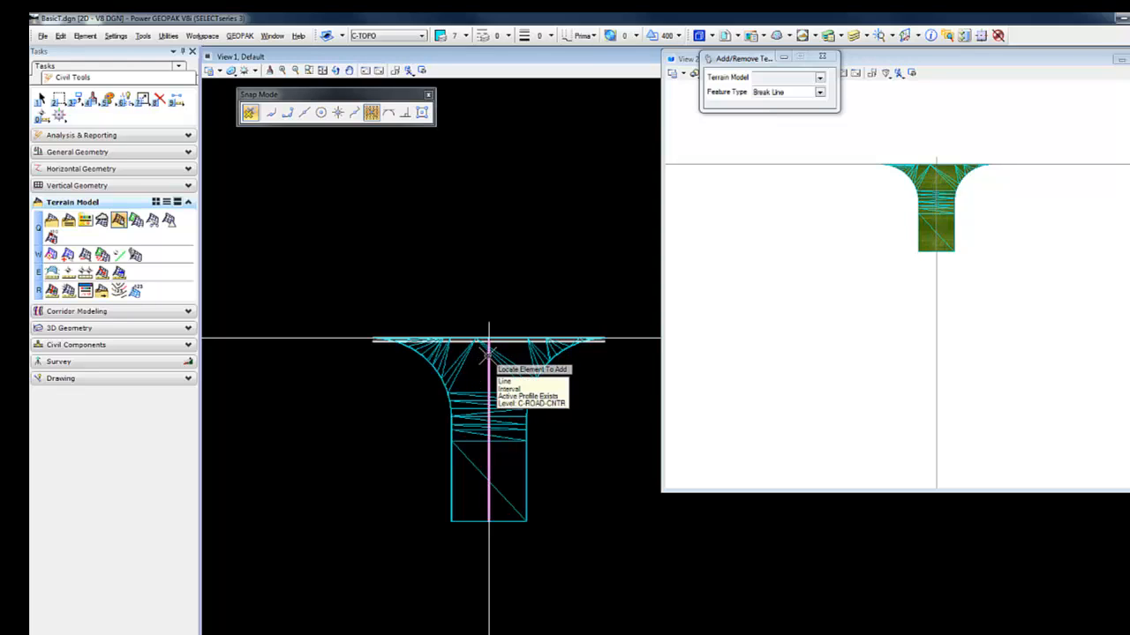
# Add the trimmed centerline to the intersection's terrain model as a Break Line feature
pyautogui.click(68, 255)
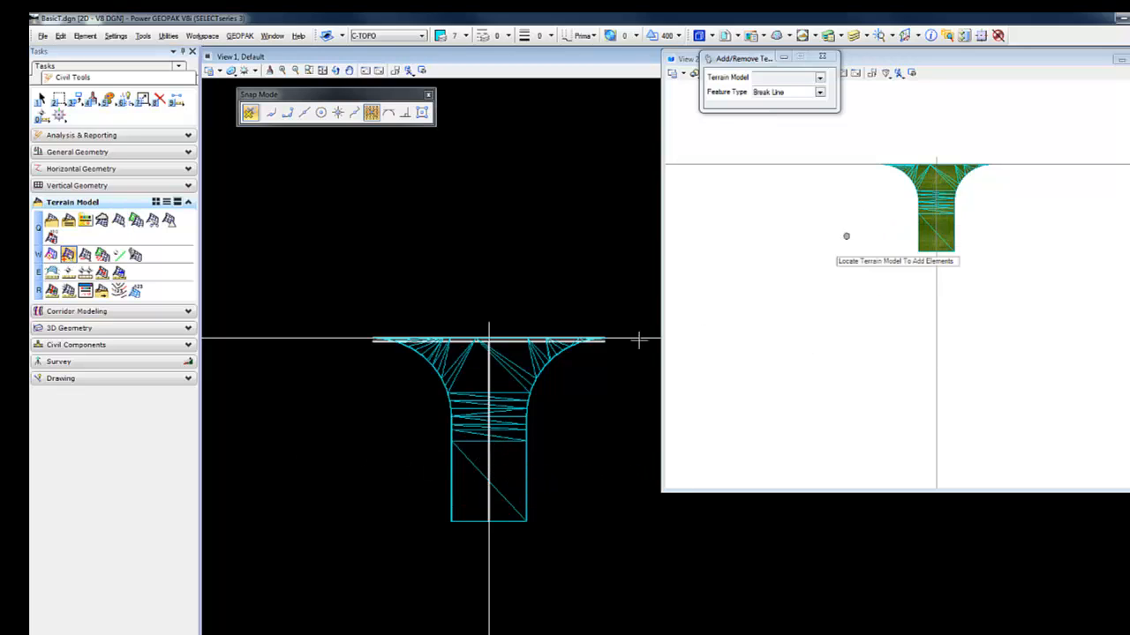
pyautogui.click(510, 367)
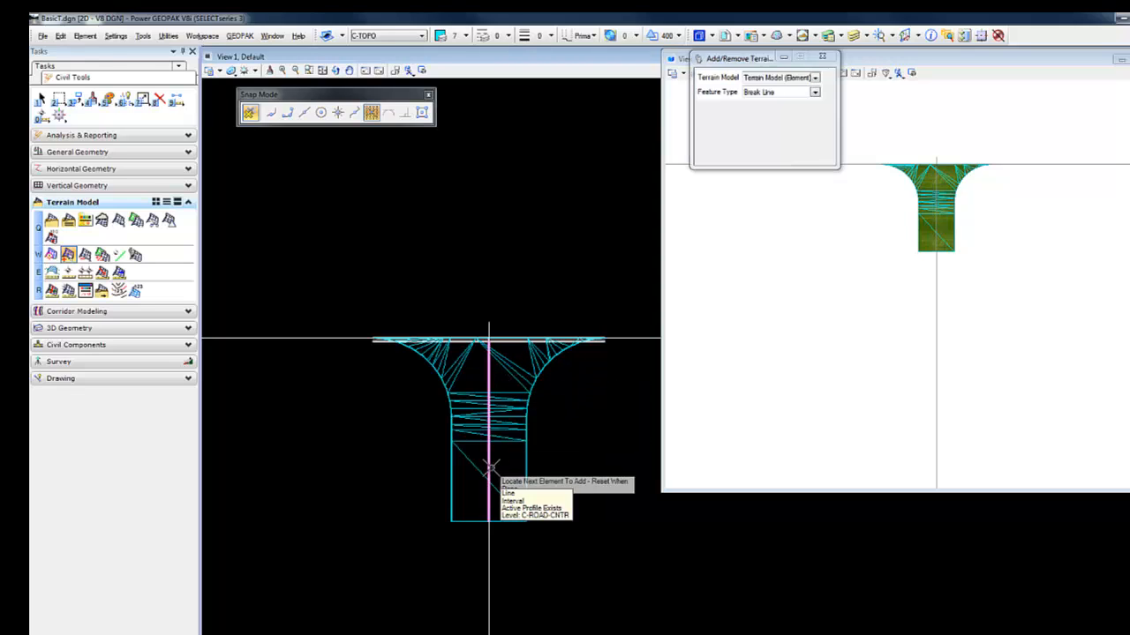
pyautogui.click(491, 468)
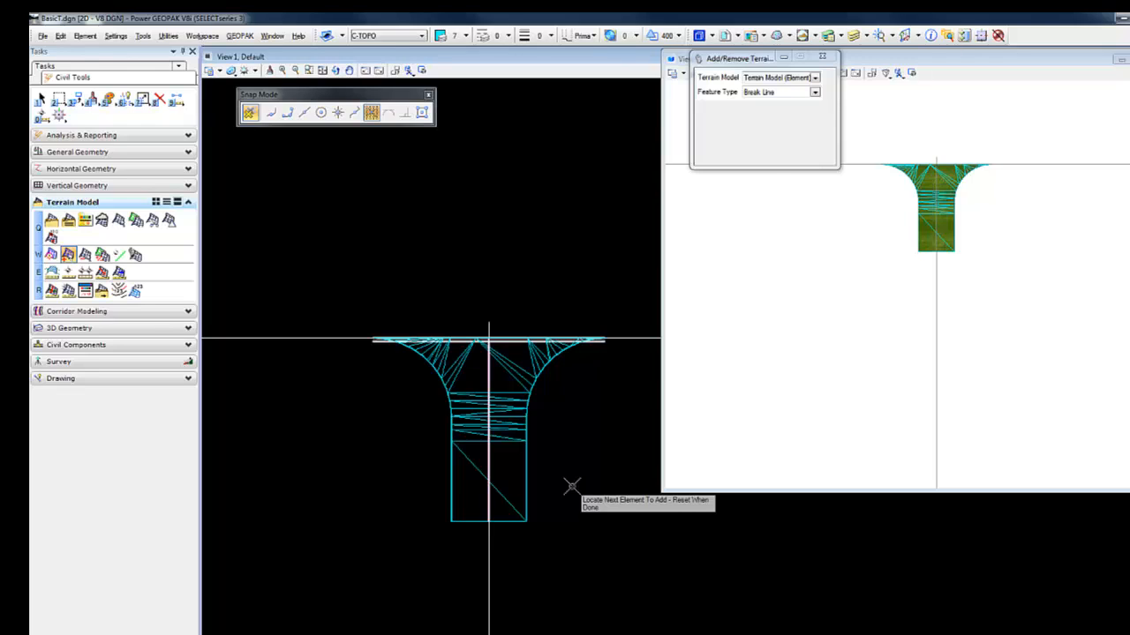
pyautogui.rightClick(572, 486)
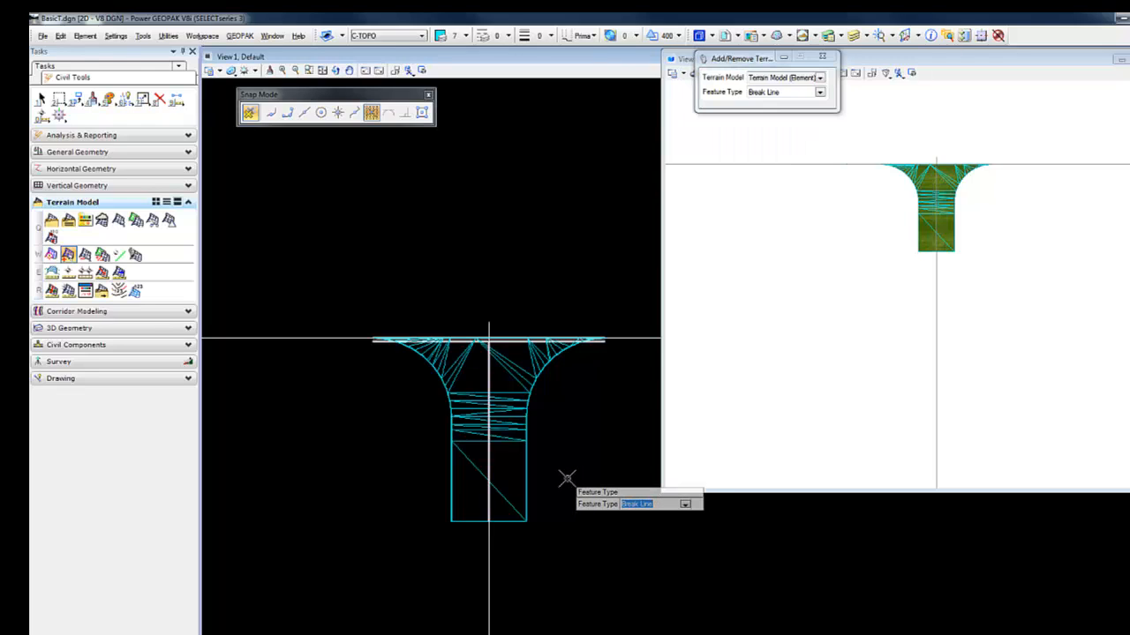
pyautogui.click(566, 479)
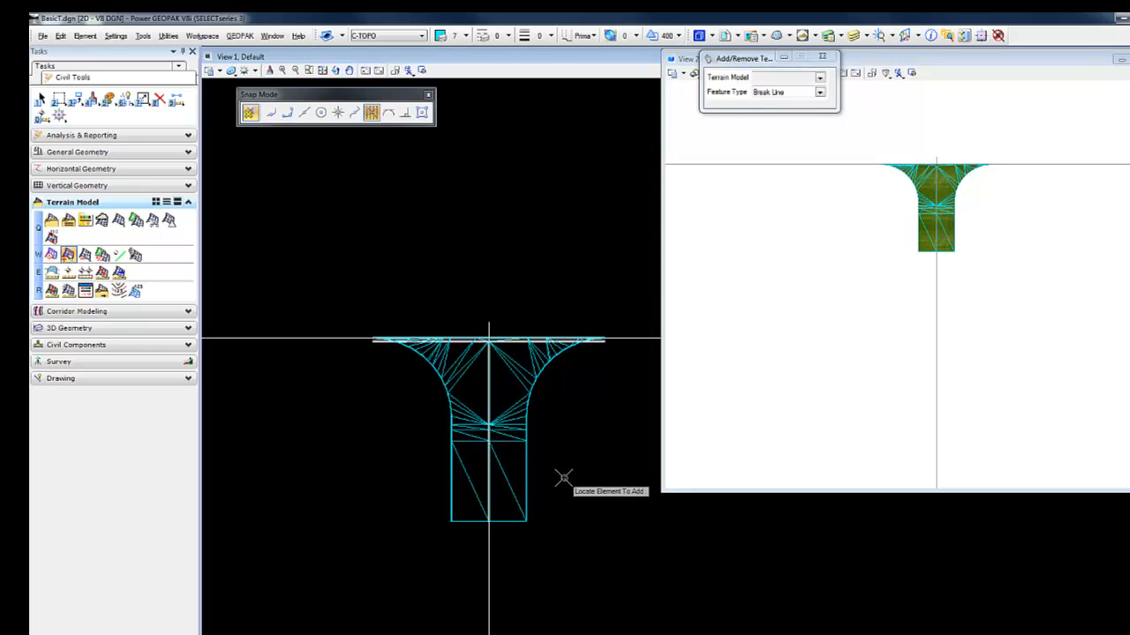
pyautogui.scroll(2, 521, 472)
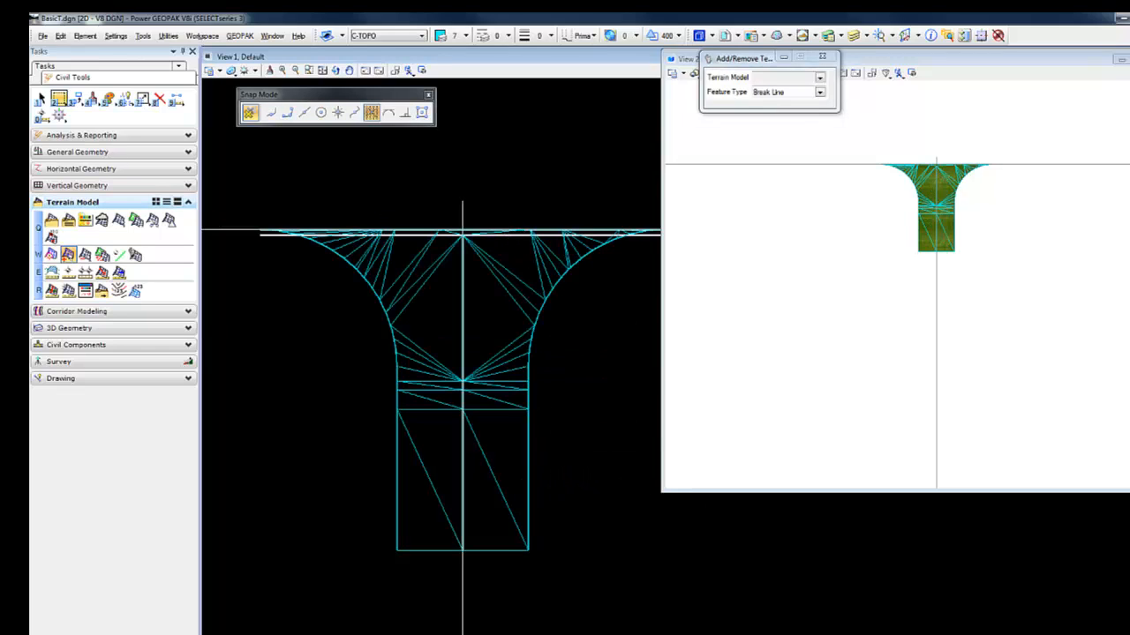
# Set the linear stroking of the short horizontal edge line along the top of the intersection to 1
pyautogui.click(41, 97)
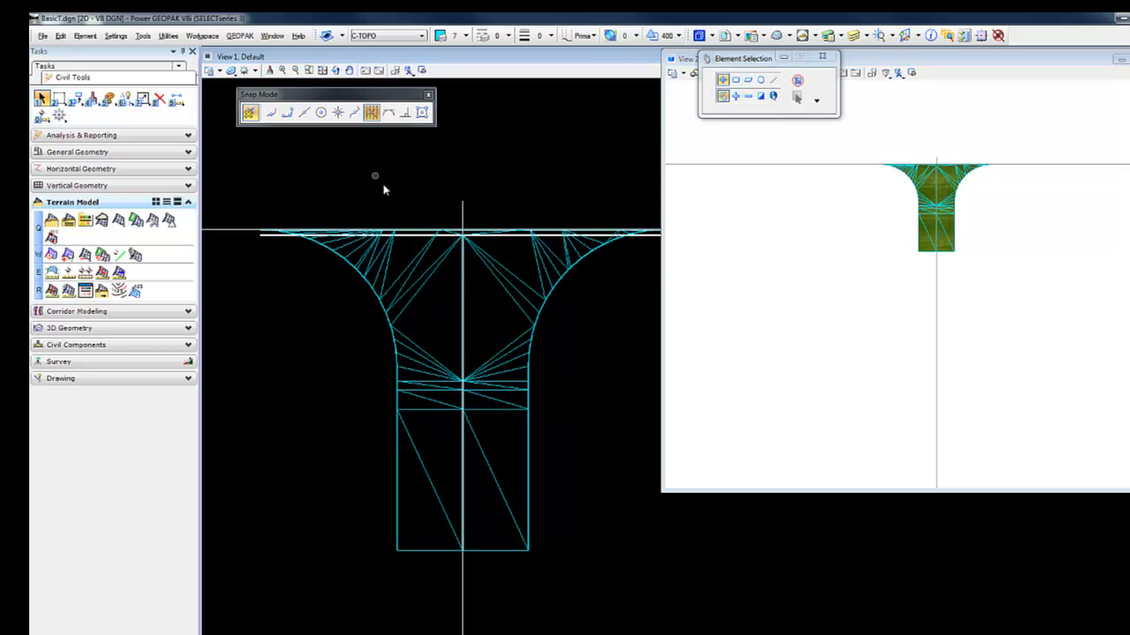
pyautogui.click(415, 230)
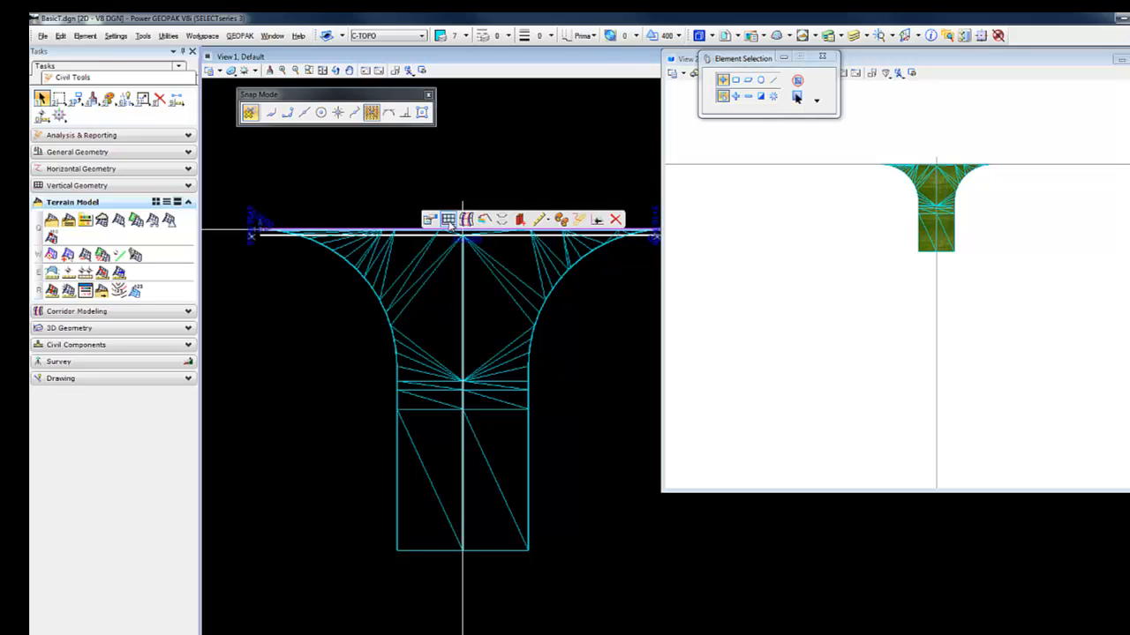
pyautogui.click(428, 221)
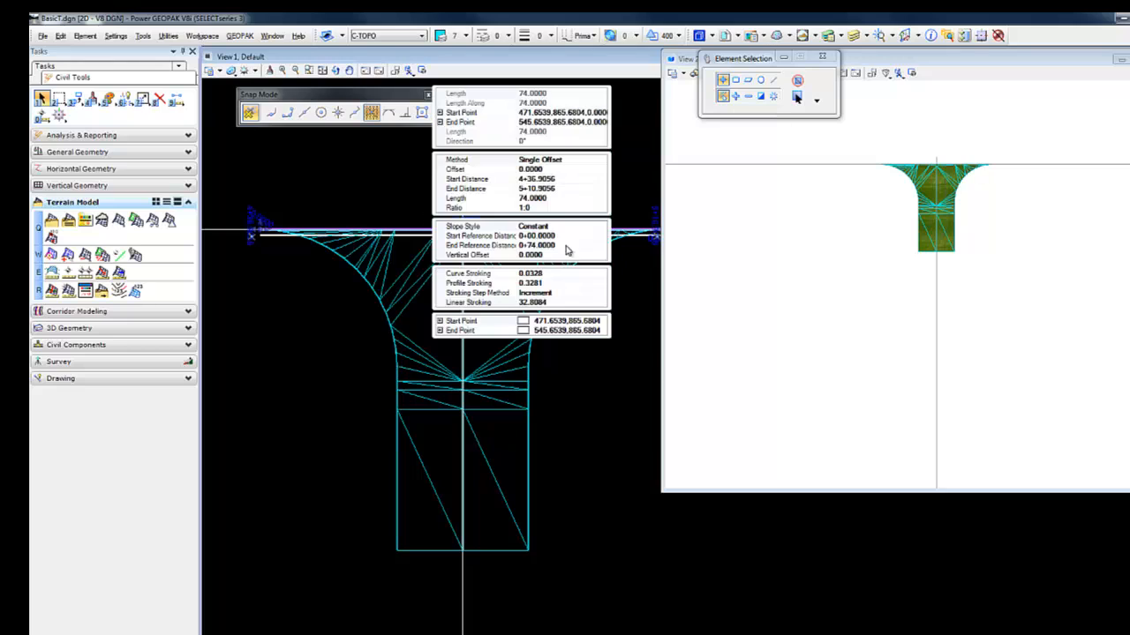
pyautogui.click(476, 302)
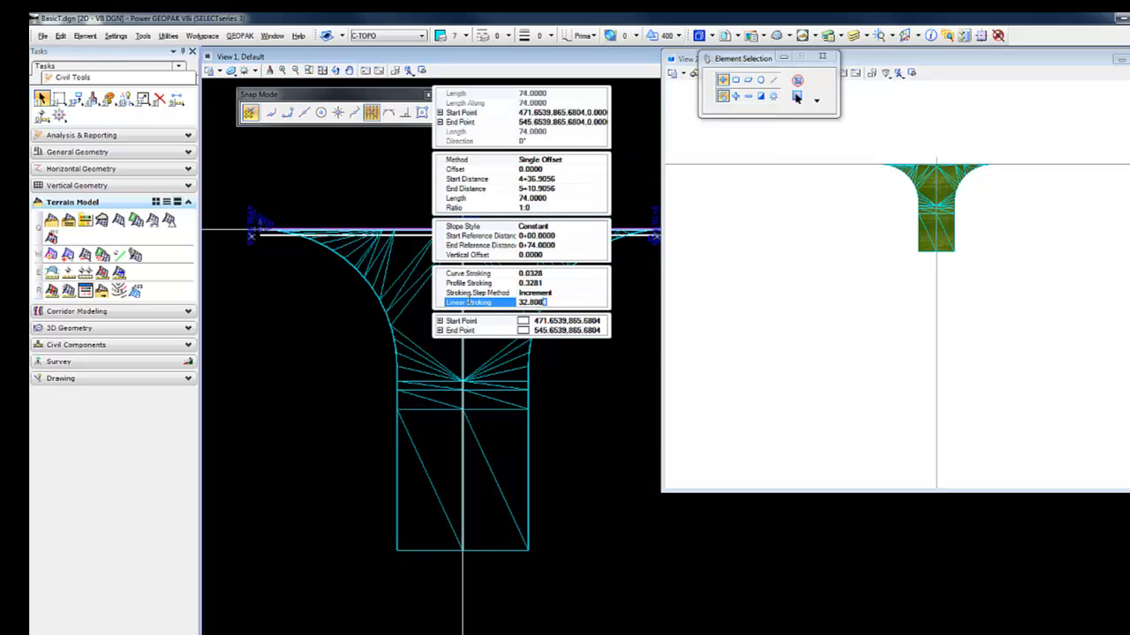
pyautogui.write('1')
pyautogui.press('Return')
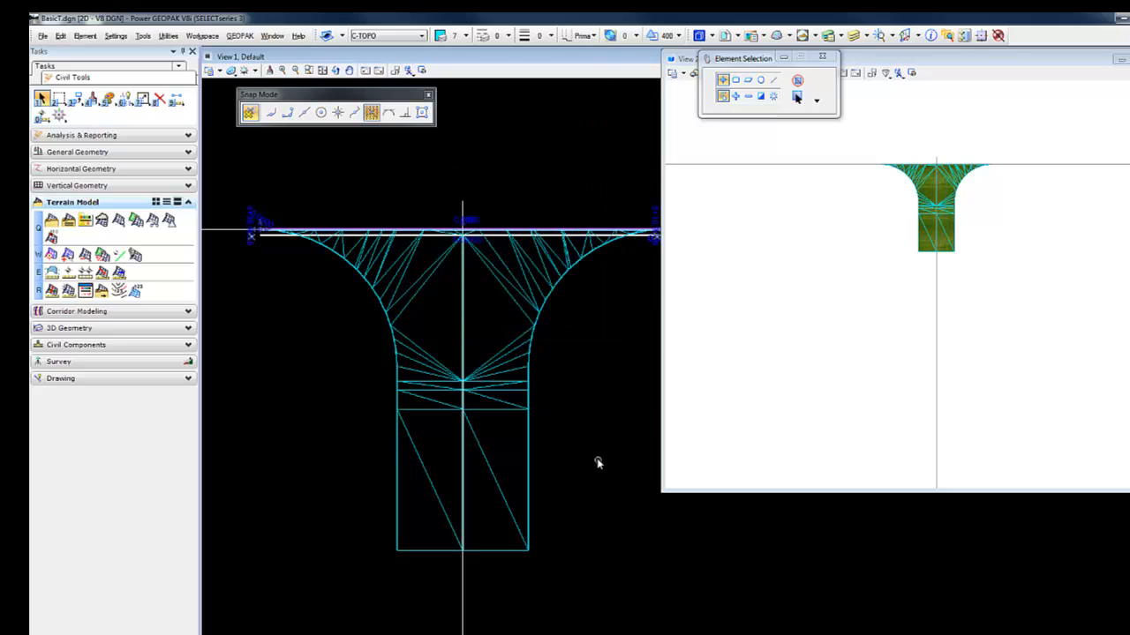
# Check the stroking properties of the right corner fillet after selecting and releasing the side-road centerline
pyautogui.click(460, 467)
pyautogui.moveTo(462, 466)
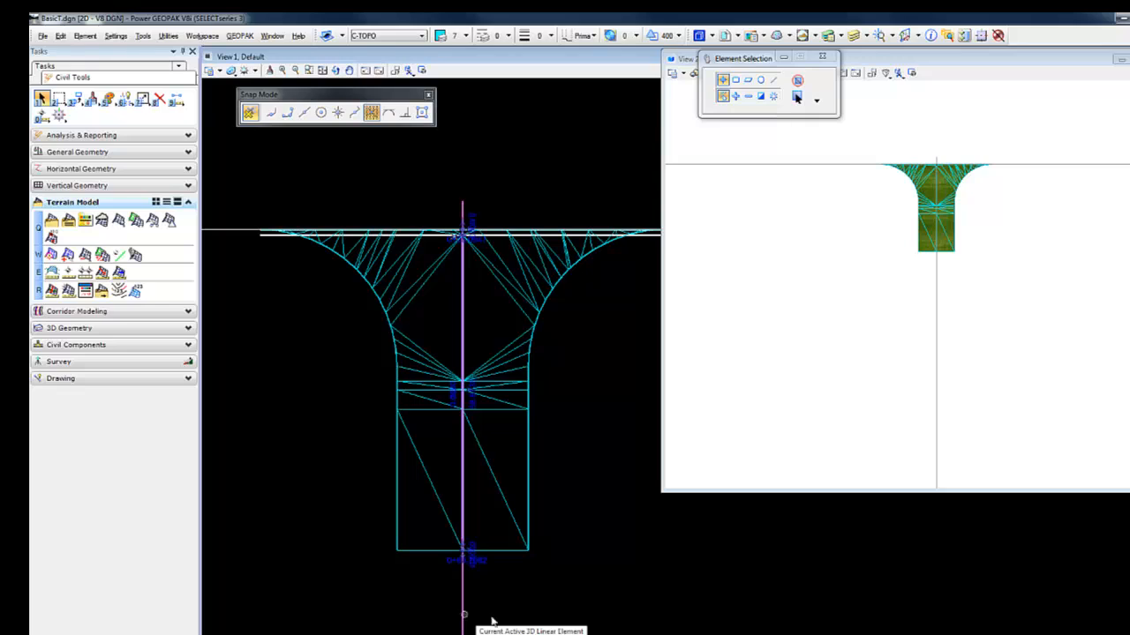
pyautogui.click(591, 629)
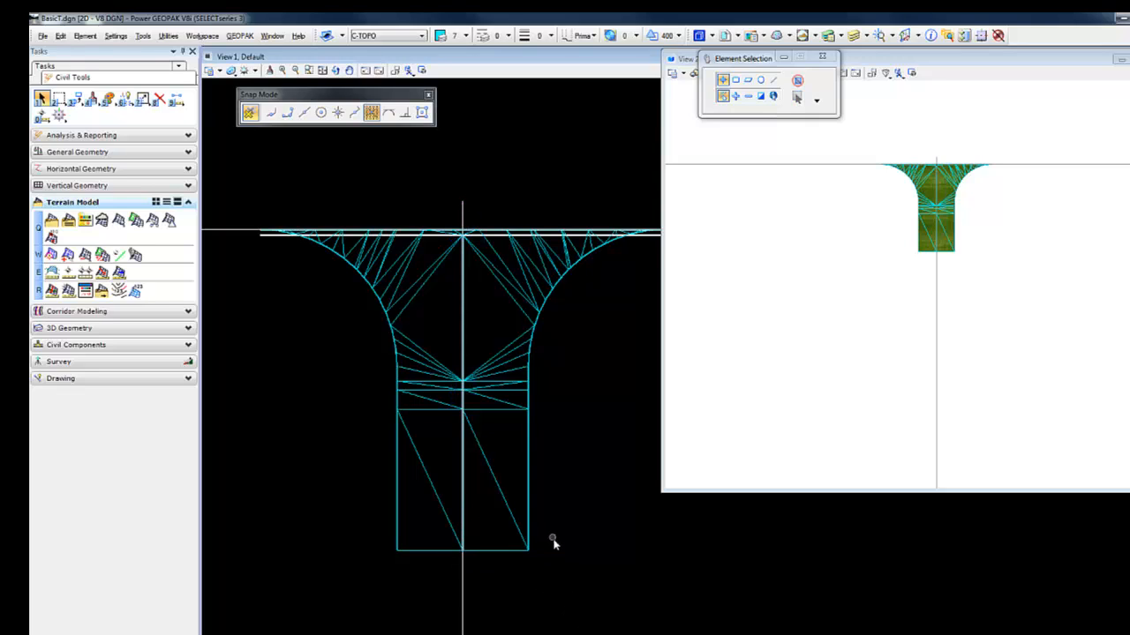
pyautogui.click(534, 330)
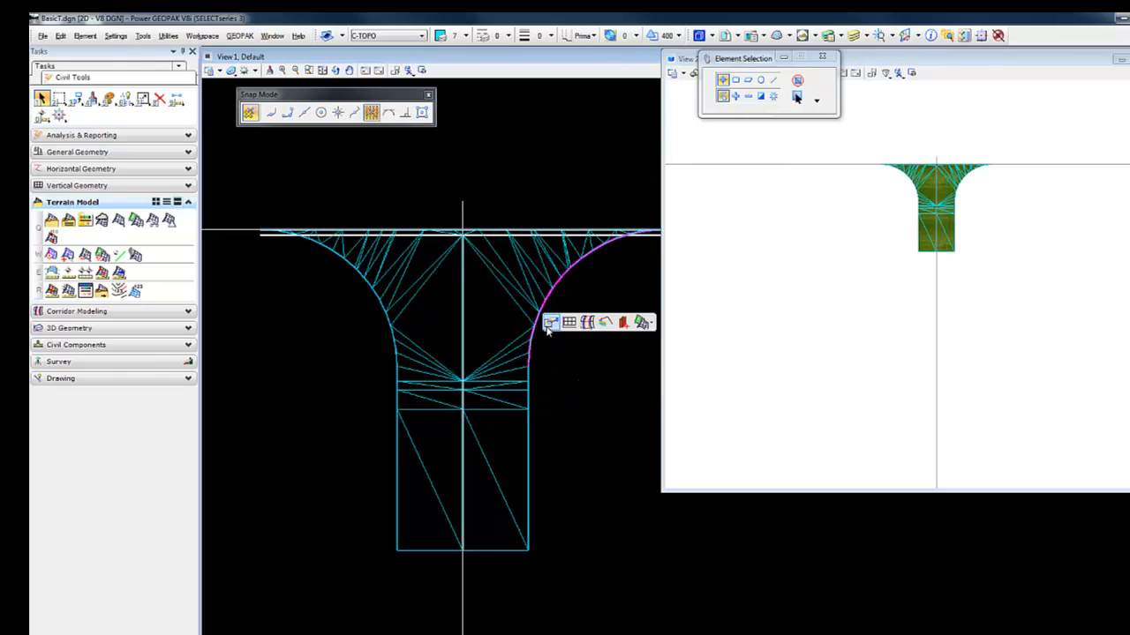
pyautogui.moveTo(549, 325)
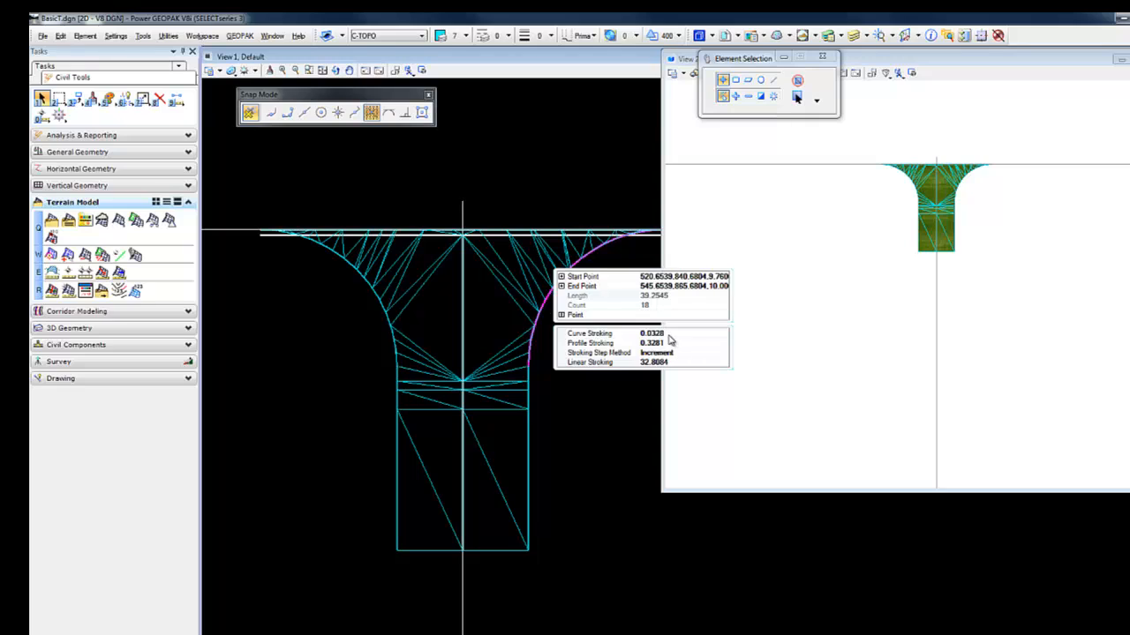
pyautogui.click(668, 333)
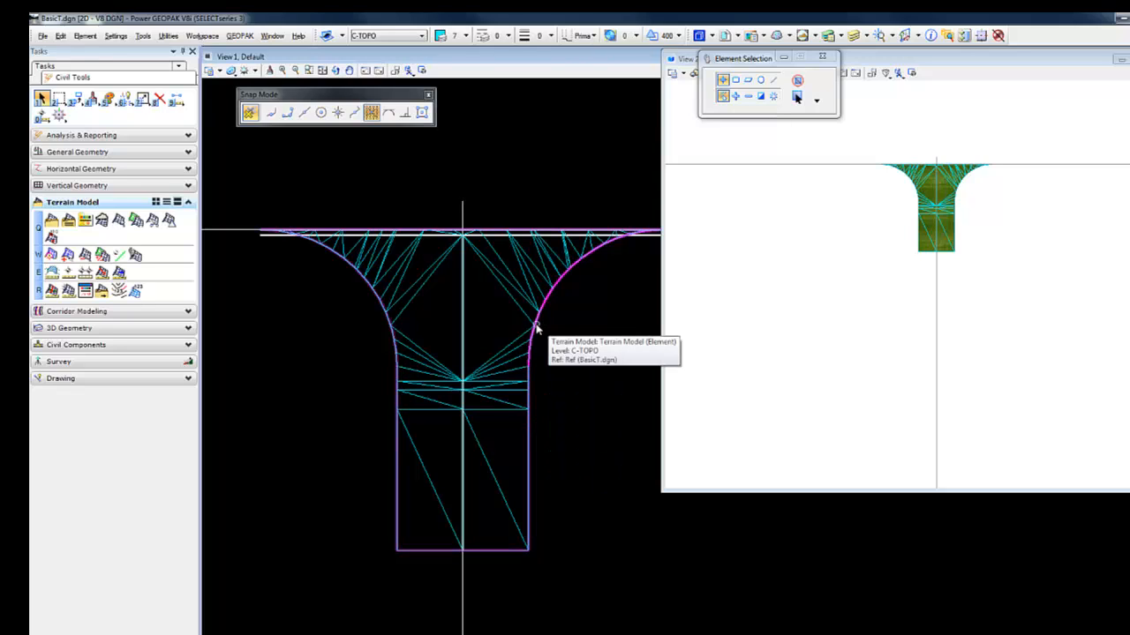
# Start the Apply Linear Template command and preview the CG_w_Sidewalk1 curb template, keeping it as the chosen template
pyautogui.scroll(-2, 549, 521)
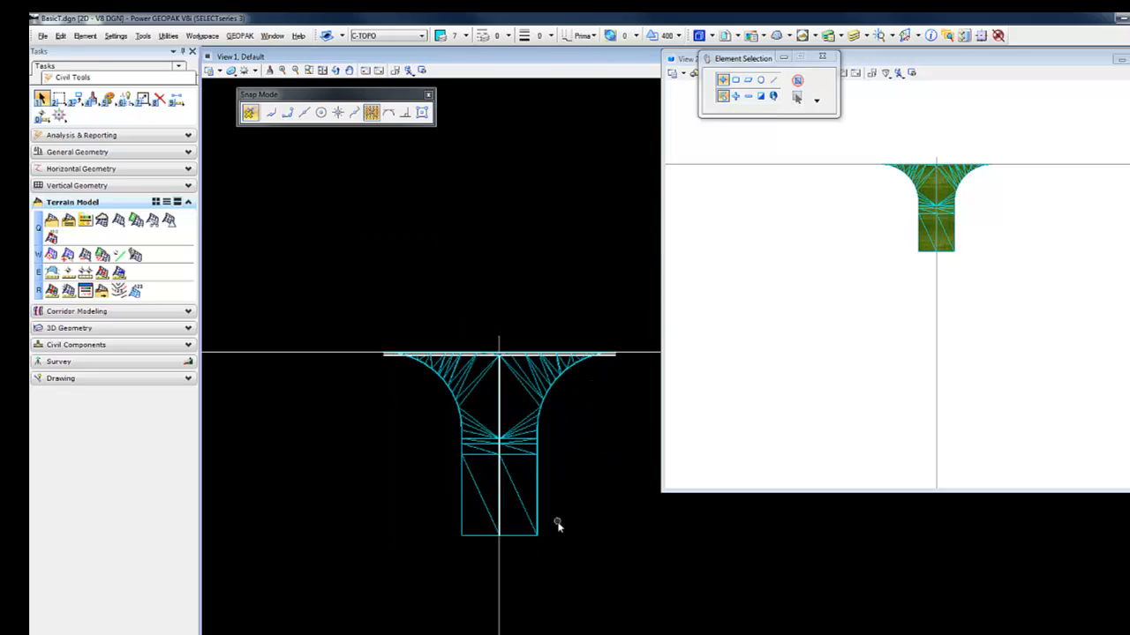
pyautogui.click(74, 327)
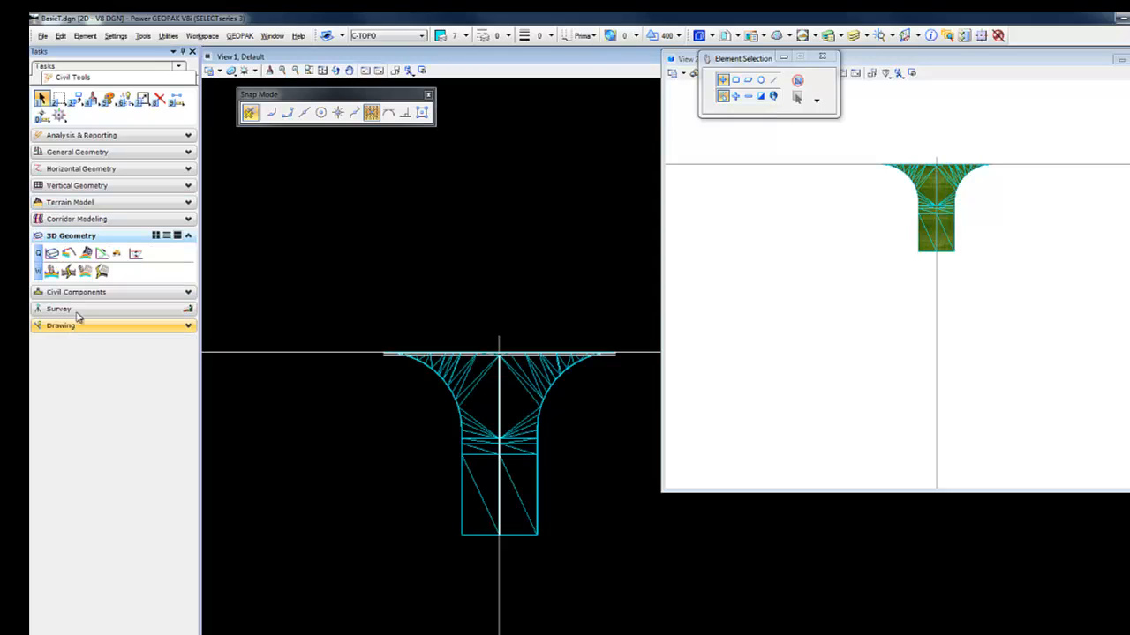
pyautogui.click(69, 255)
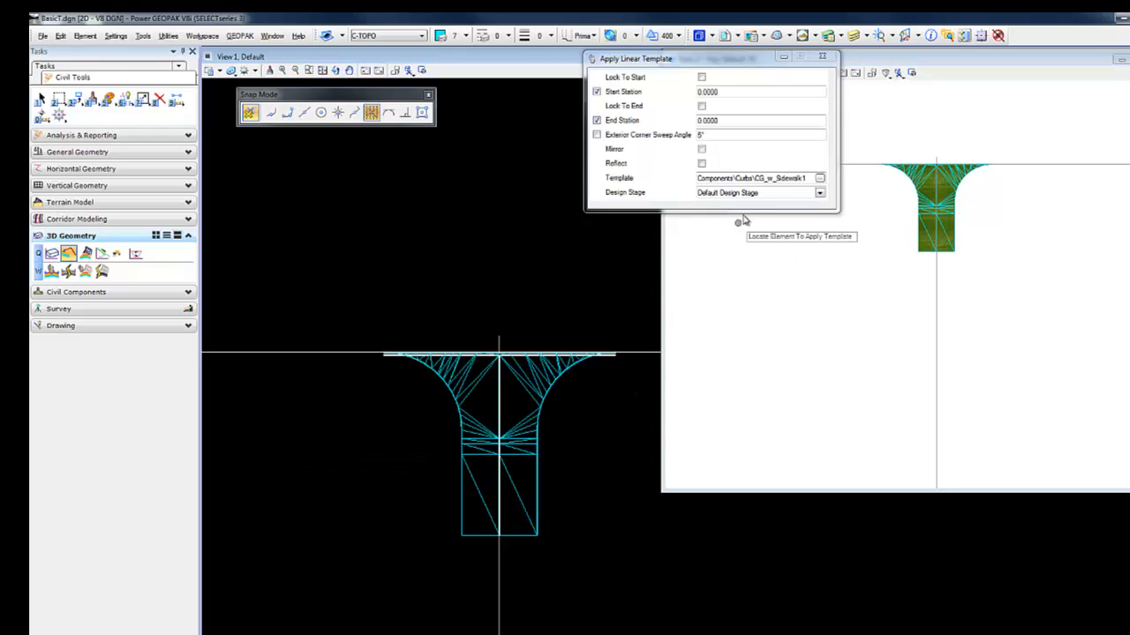
pyautogui.click(819, 177)
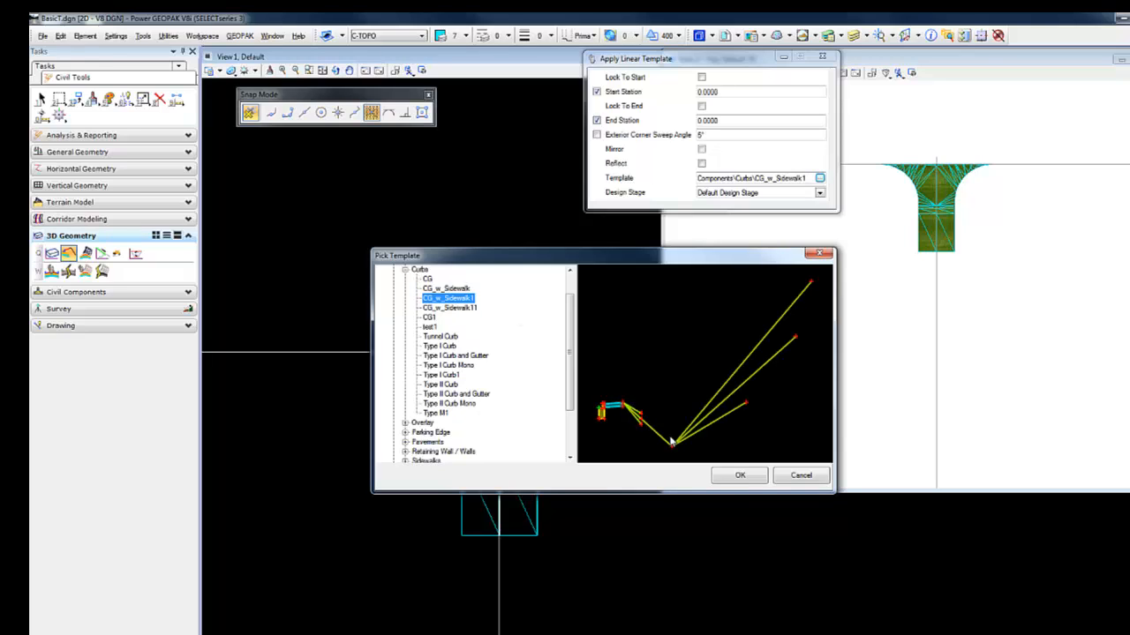
pyautogui.click(819, 254)
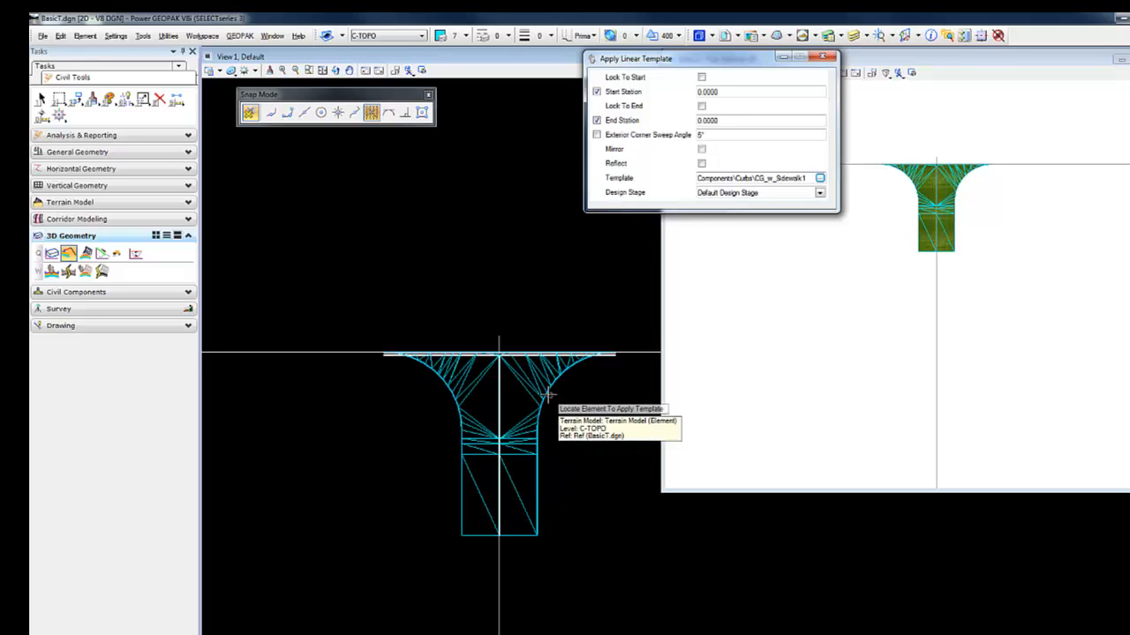
# Turn off the display of the attached BasicT.dgn Default-3D reference in the plan view
pyautogui.click(737, 34)
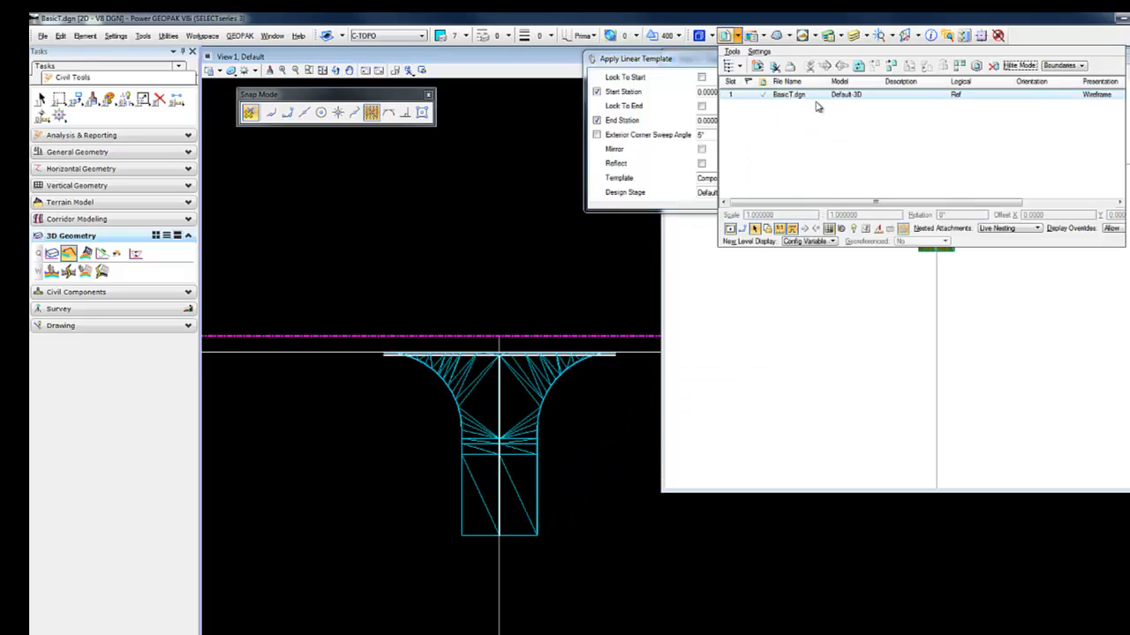
pyautogui.moveTo(872, 207); pyautogui.dragTo(1006, 212)
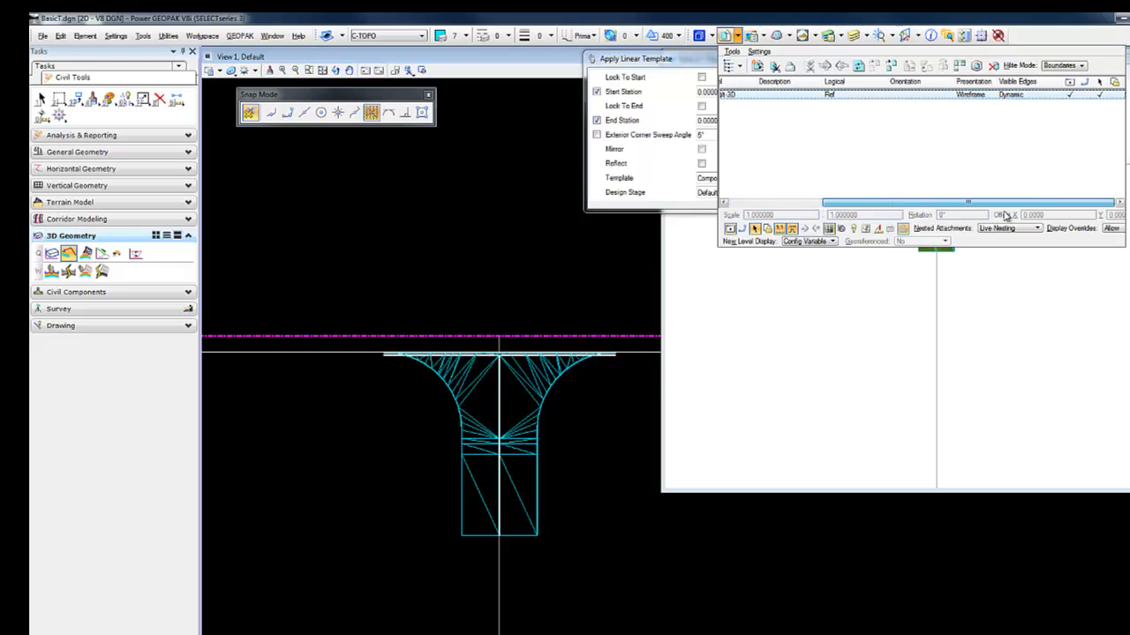
pyautogui.click(1073, 95)
pyautogui.click(603, 439)
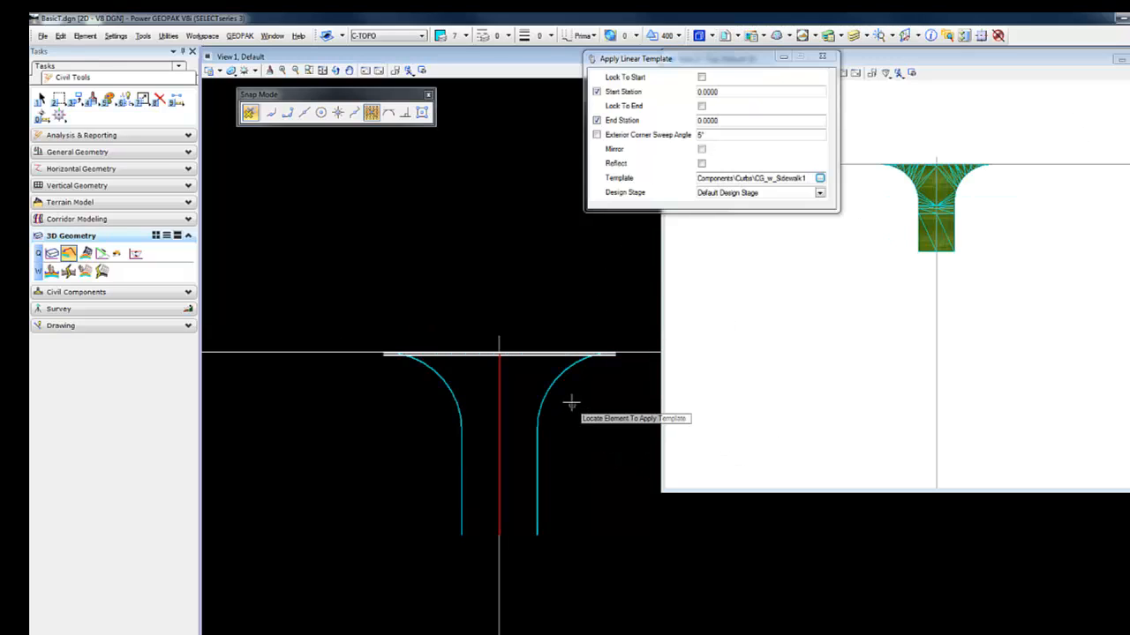
pyautogui.click(557, 390)
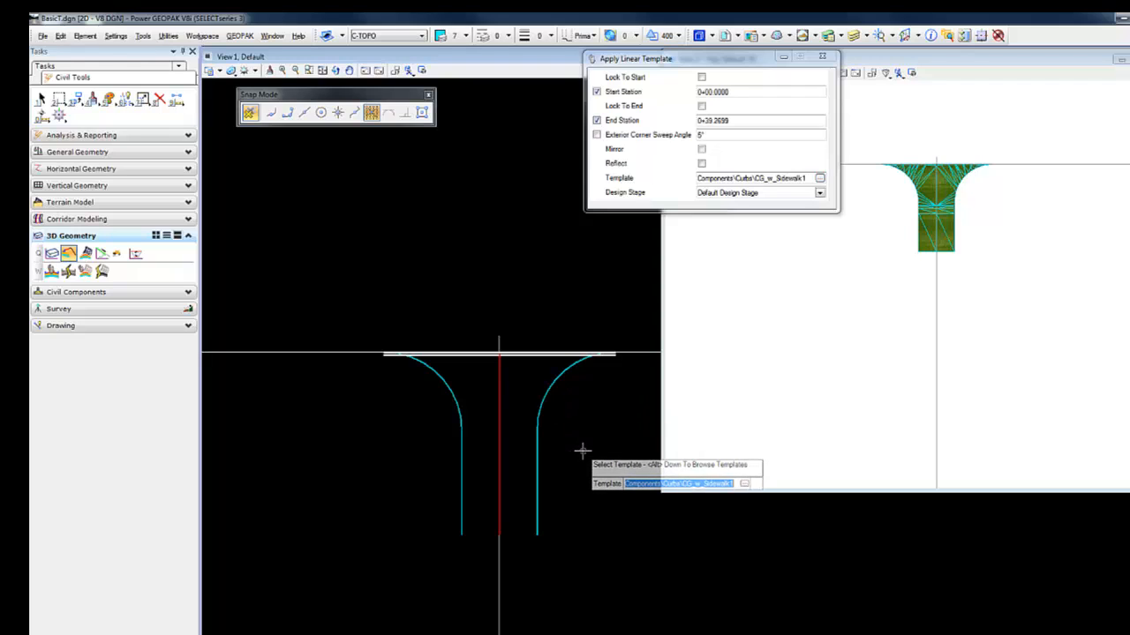
pyautogui.click(575, 469)
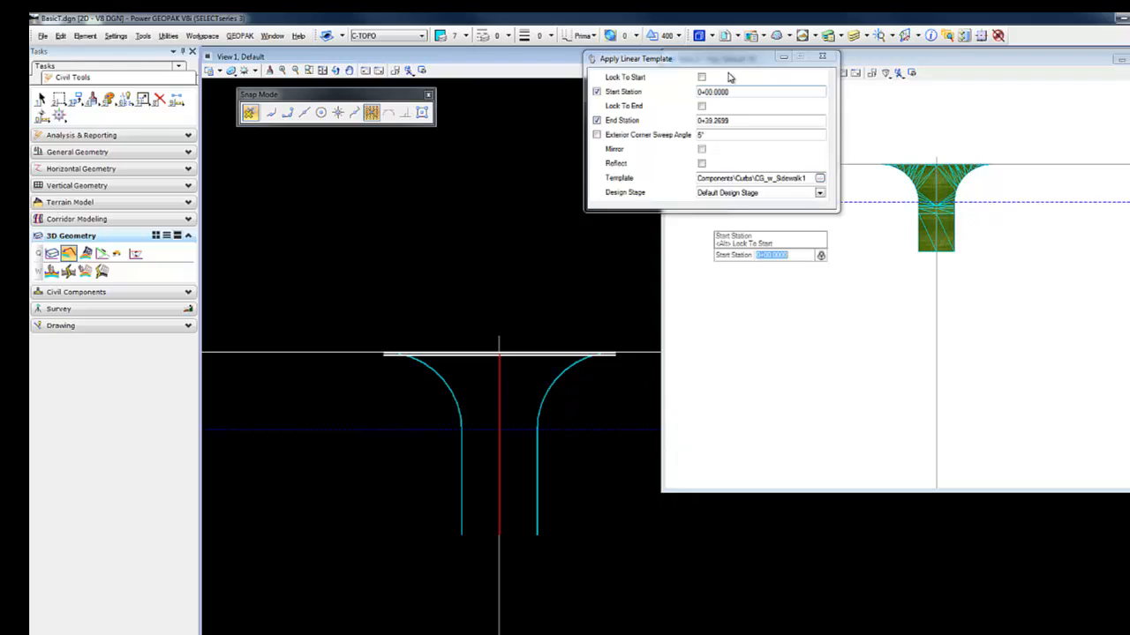
pyautogui.click(701, 78)
pyautogui.click(701, 106)
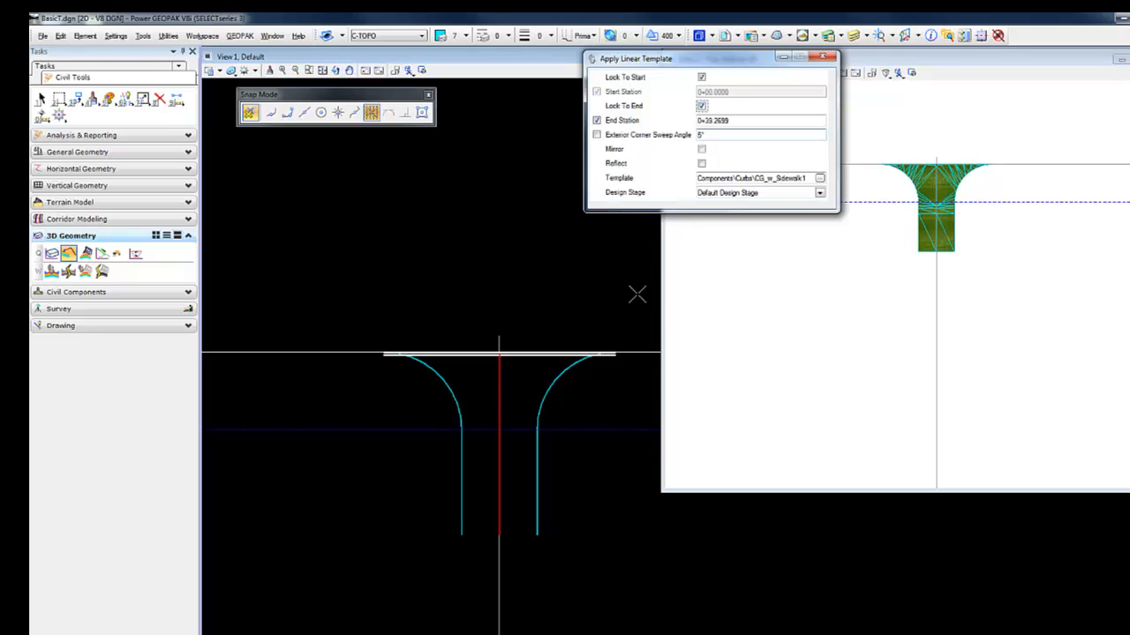
pyautogui.click(598, 477)
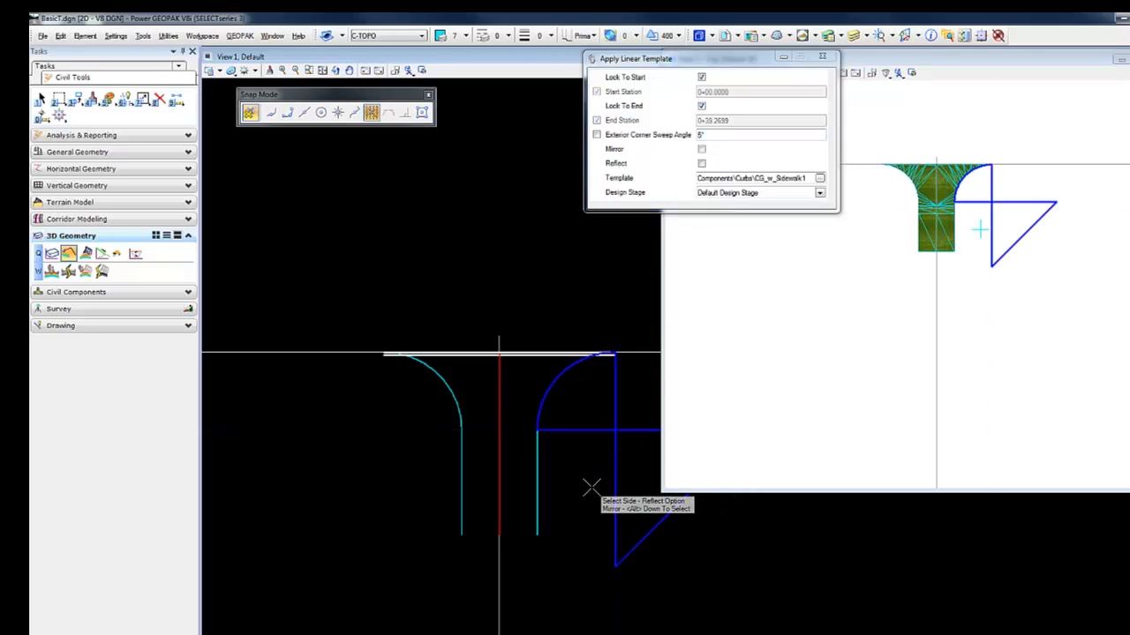
pyautogui.click(598, 497)
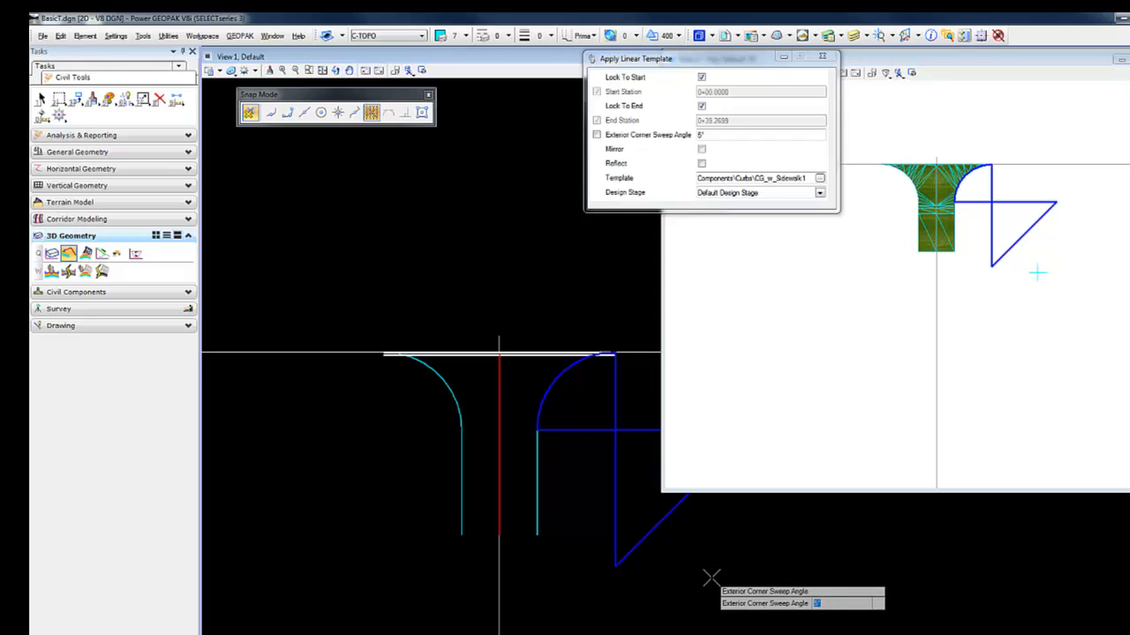
# Set the active level to C-ROAD and reset the linear template placement
pyautogui.click(410, 37)
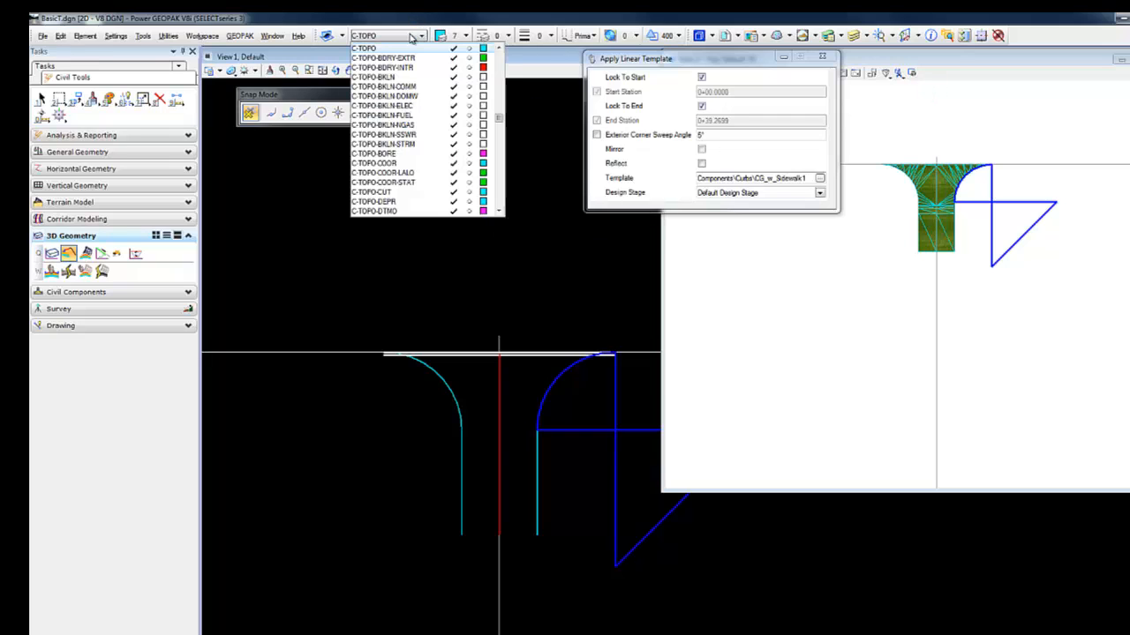
pyautogui.moveTo(501, 121); pyautogui.dragTo(501, 111)
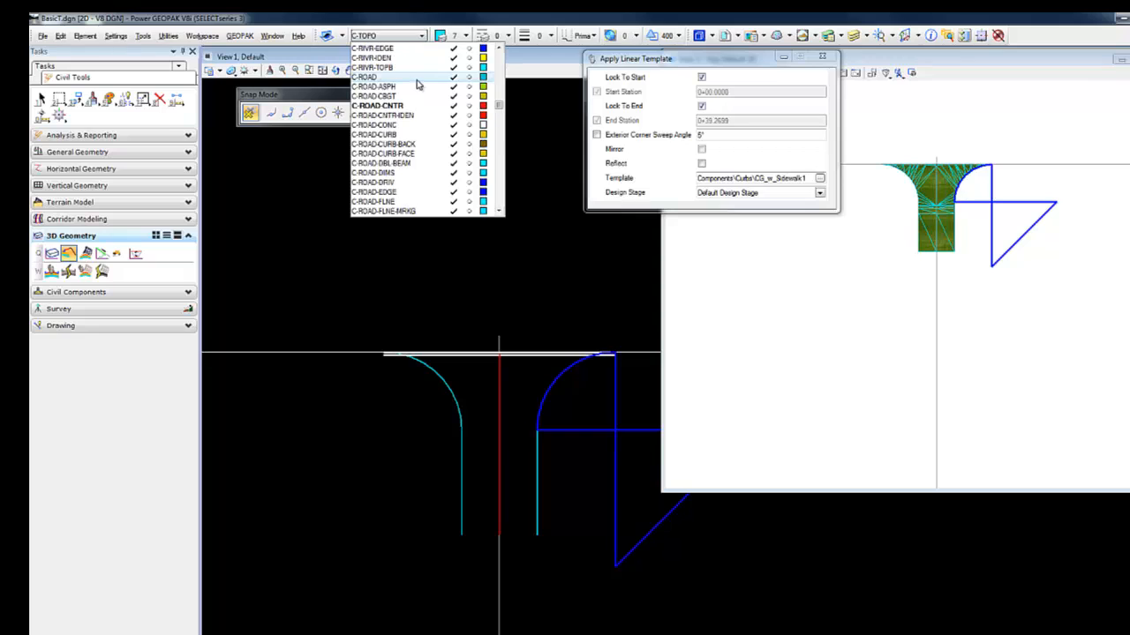
pyautogui.click(418, 79)
pyautogui.rightClick(472, 217)
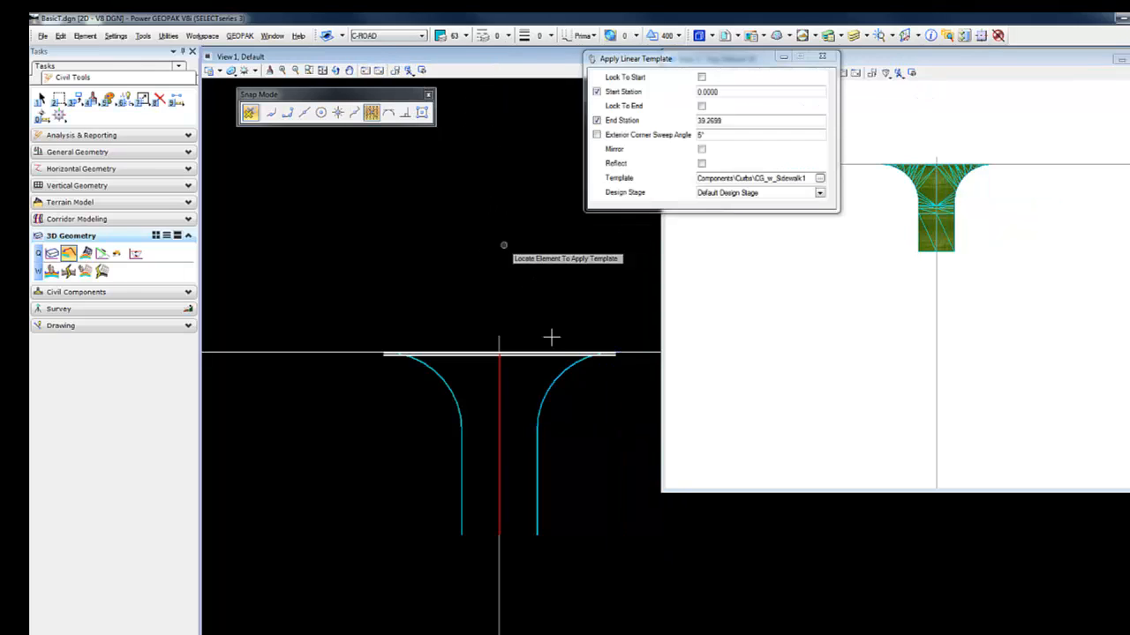
# Apply the CG_w_Sidewalk1 linear template along the full length of the right corner fillet, on its outer side
pyautogui.click(560, 379)
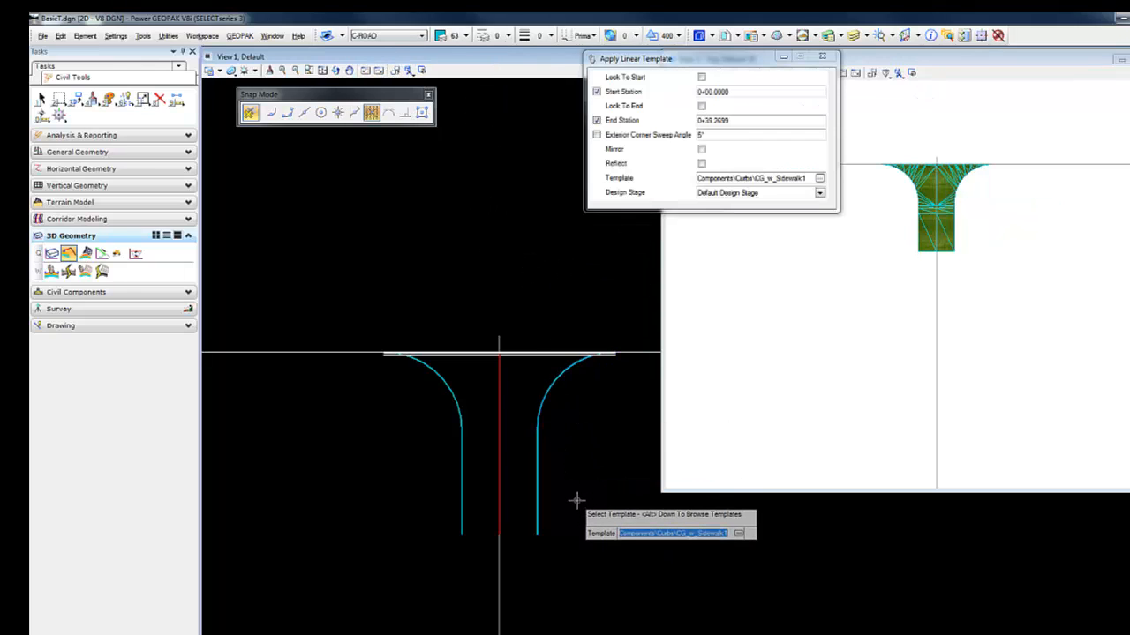
pyautogui.click(585, 475)
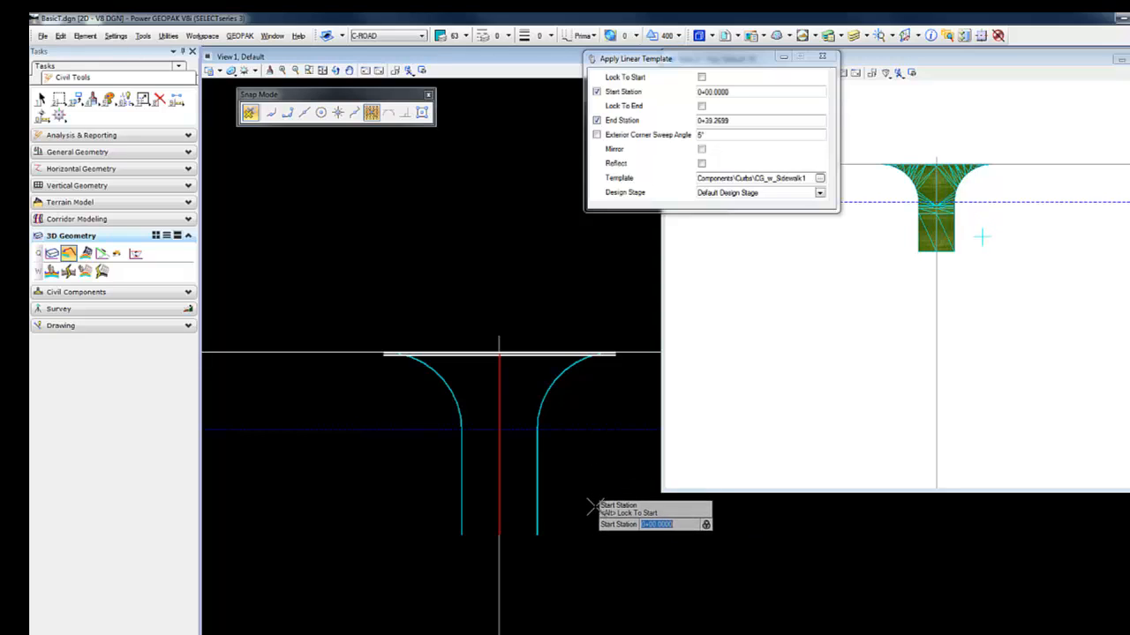
pyautogui.click(594, 507)
pyautogui.click(594, 505)
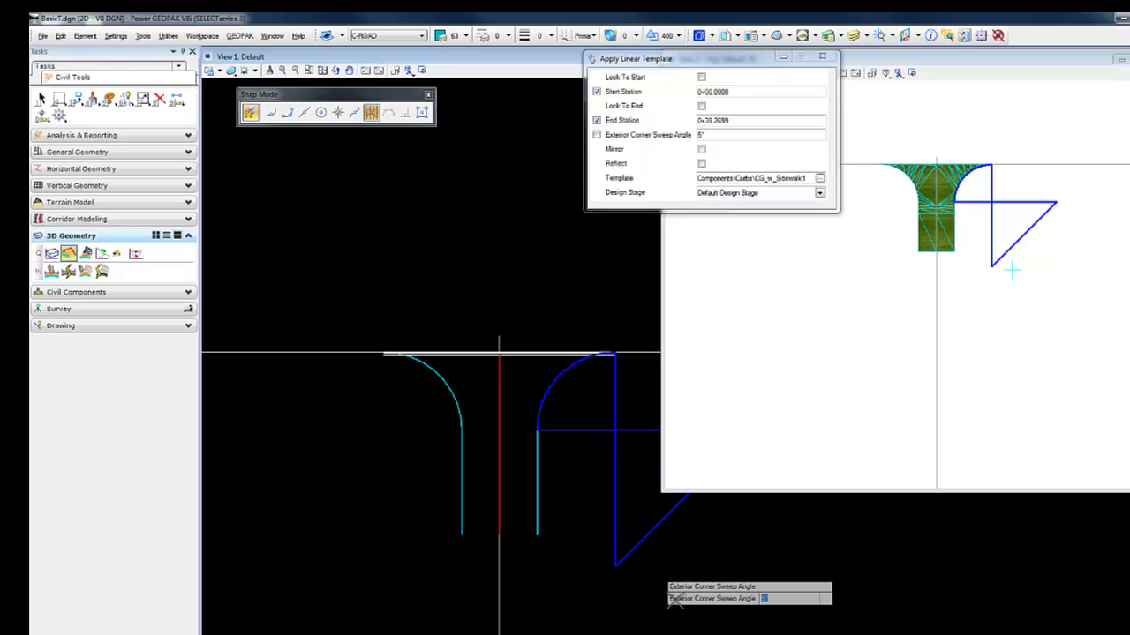
pyautogui.click(669, 605)
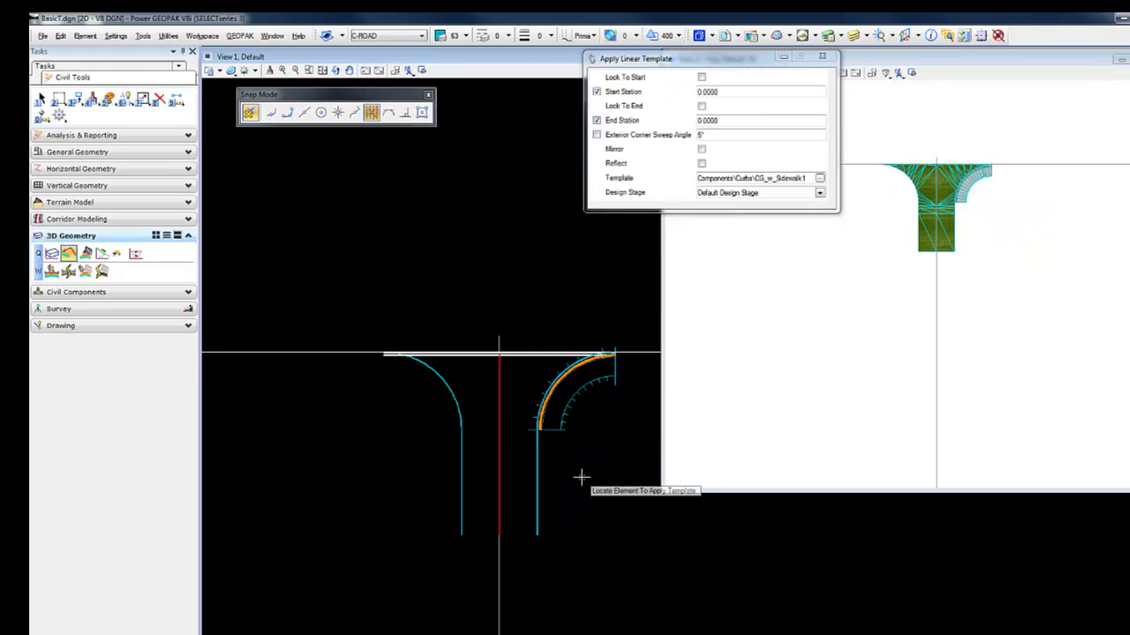
# Apply the CG_w_Sidewalk1 linear template along the full length of the right vertical pavement edge, on its outer side
pyautogui.click(537, 499)
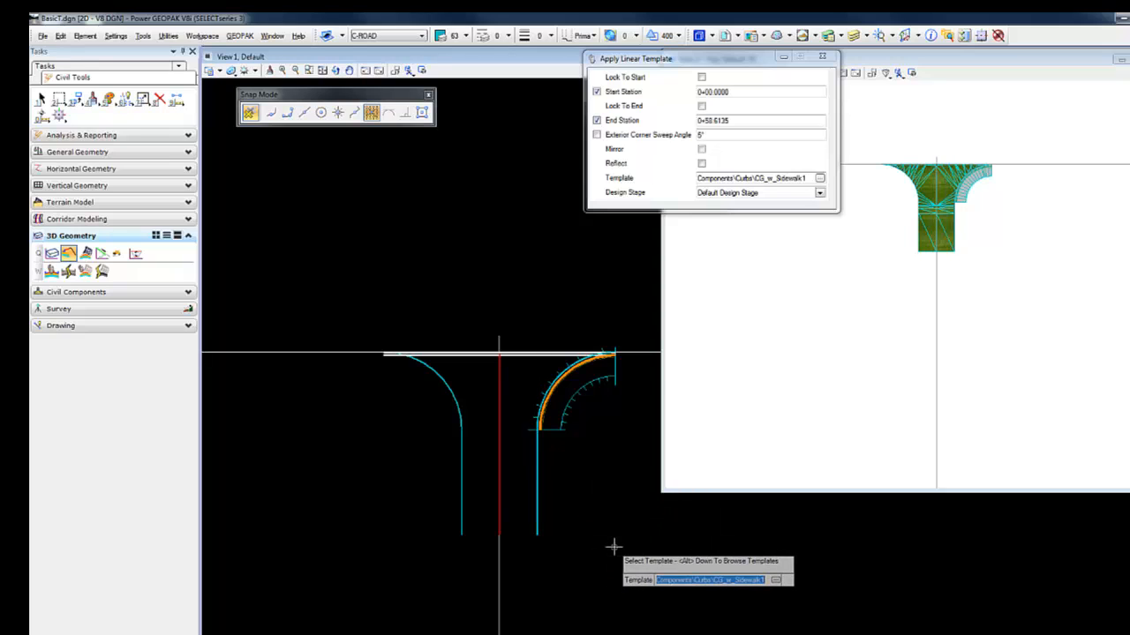
pyautogui.click(628, 529)
pyautogui.click(628, 527)
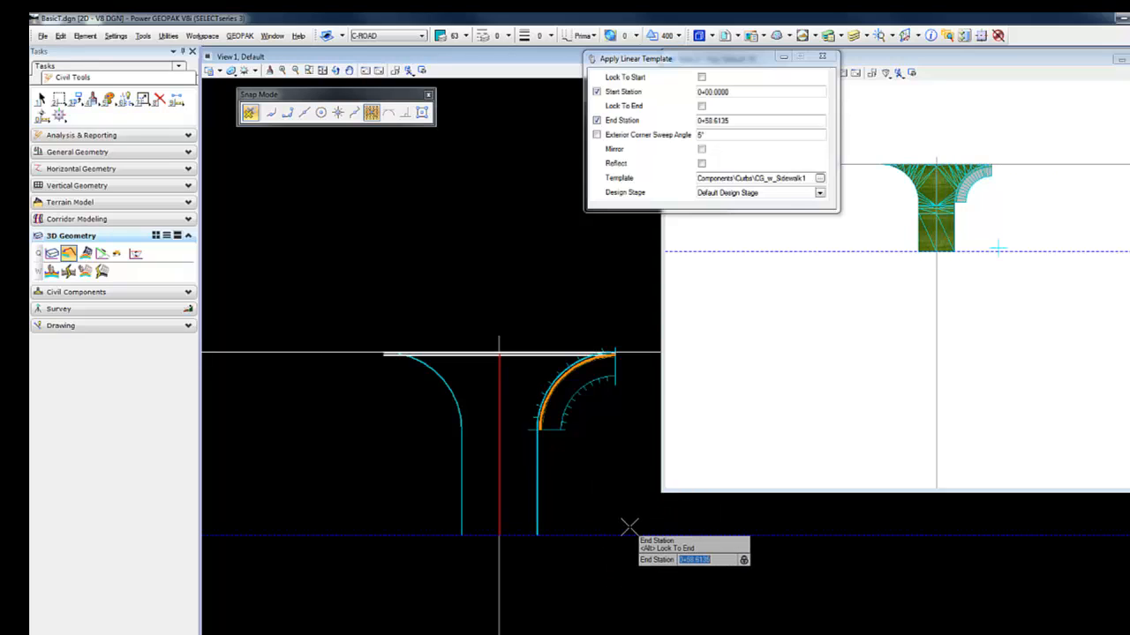
pyautogui.click(628, 528)
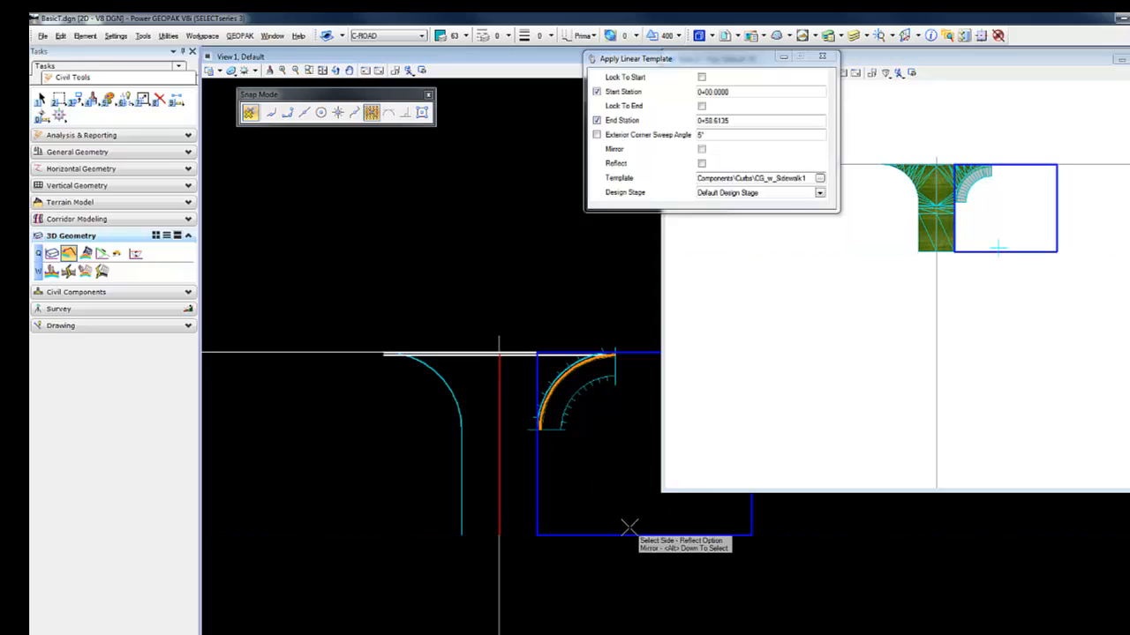
pyautogui.click(729, 594)
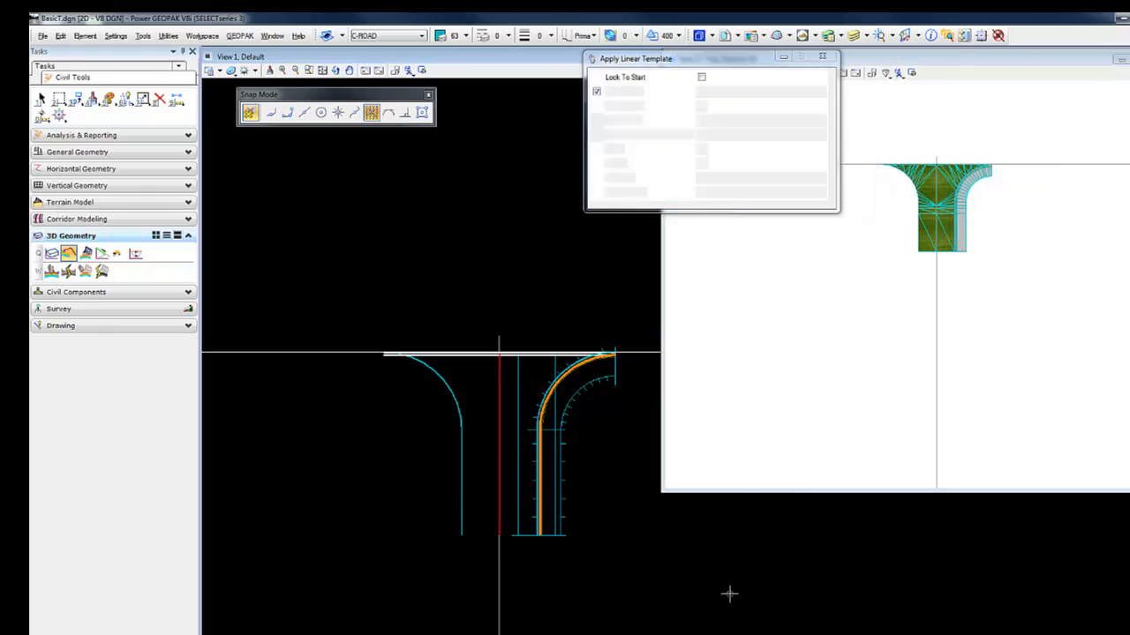
# Apply the CG_w_Sidewalk1 linear template along the full length of the left corner fillet, on its outer side
pyautogui.click(421, 373)
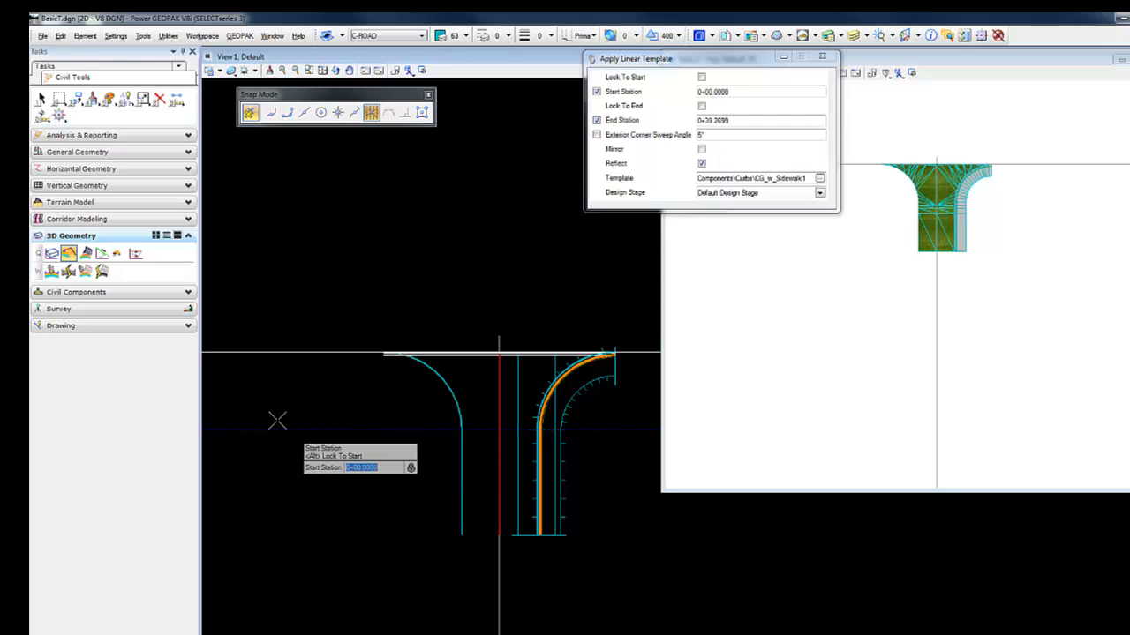
pyautogui.click(276, 419)
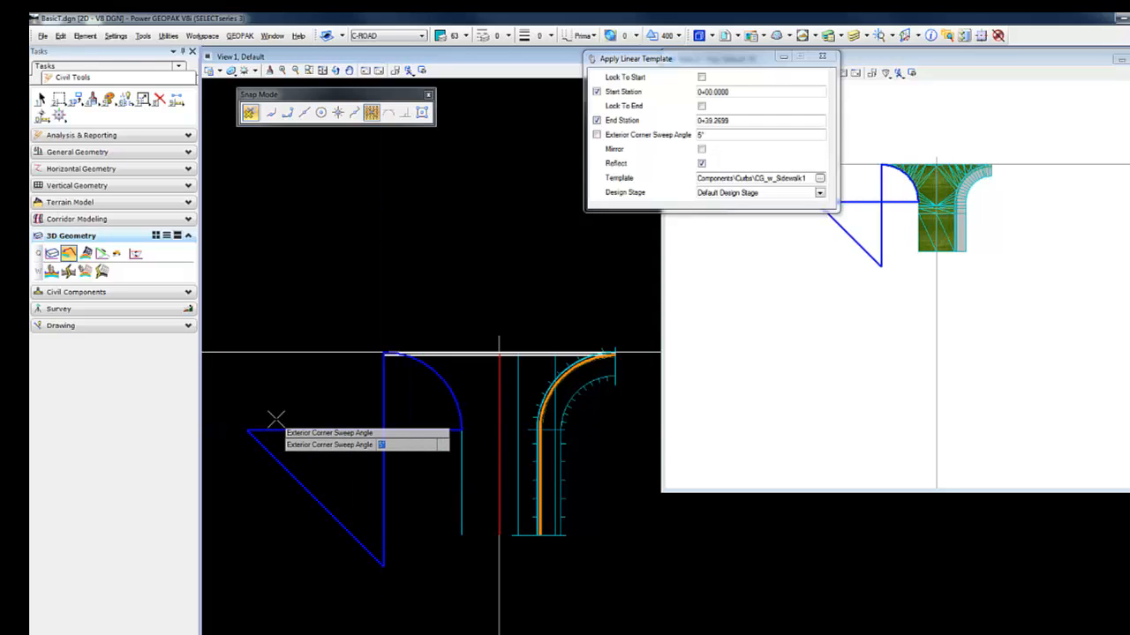
pyautogui.click(276, 419)
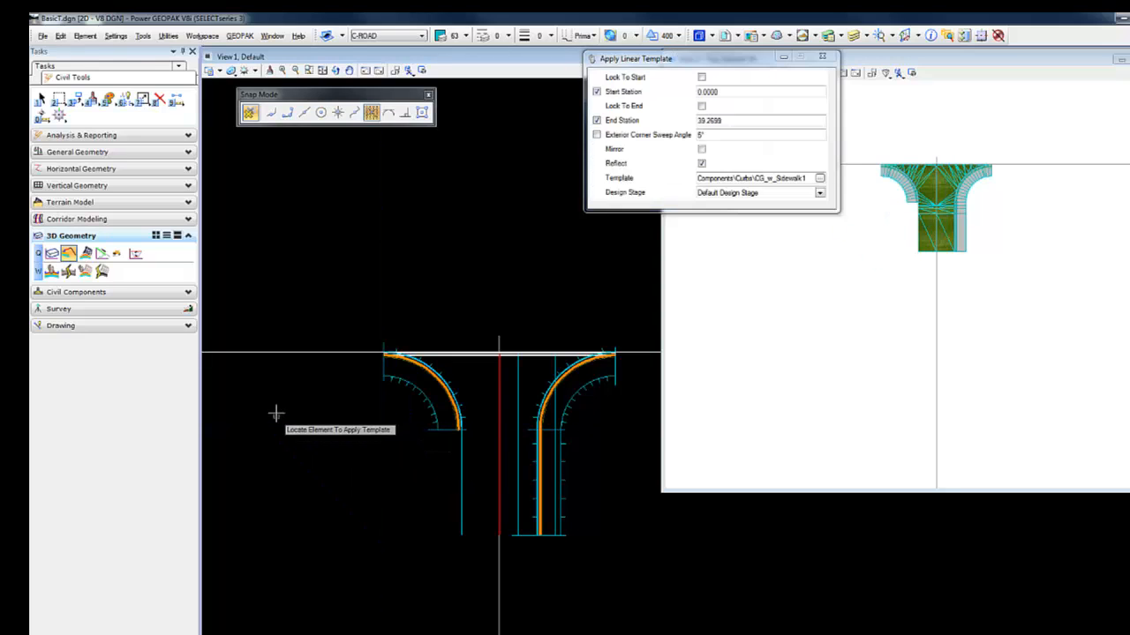
# Apply the CG_w_Sidewalk1 linear template along the full length of the left vertical pavement edge, on its outer side
pyautogui.click(461, 497)
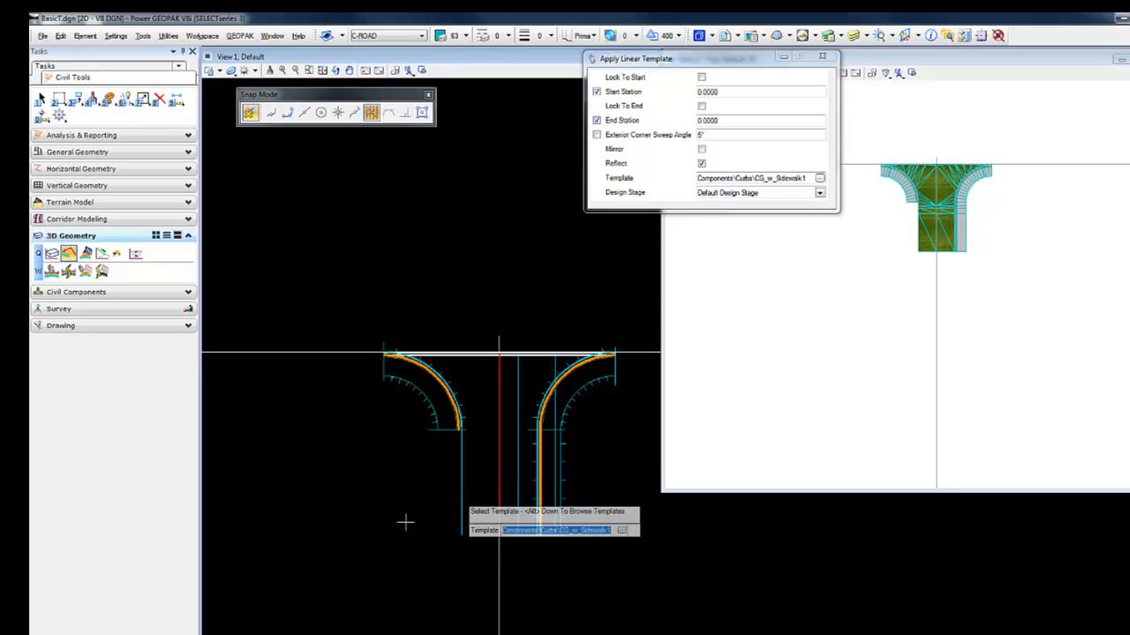
pyautogui.click(328, 544)
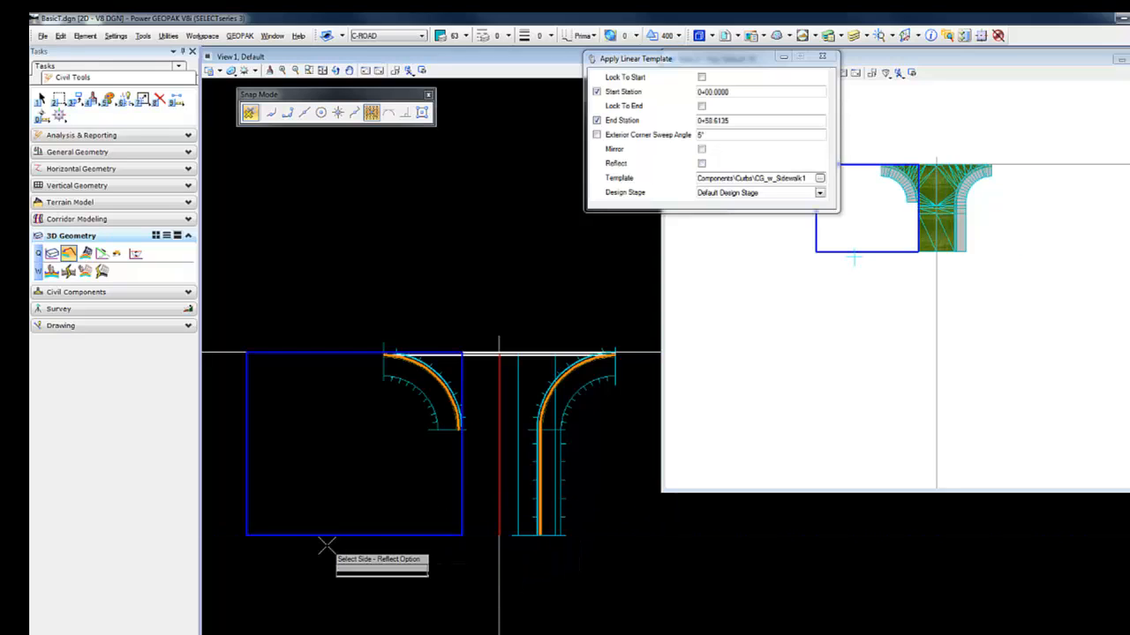
pyautogui.click(254, 574)
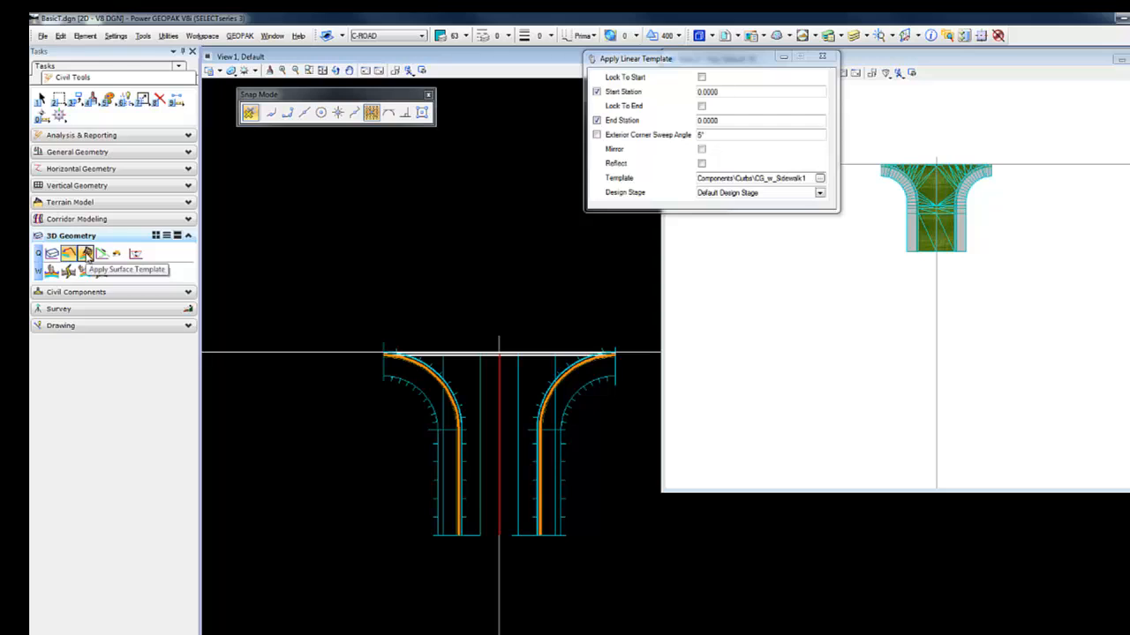
# Apply the Roadway A surface template from Components\Pavements\Layers to the intersection's terrain model, without an external clip boundary
pyautogui.click(85, 255)
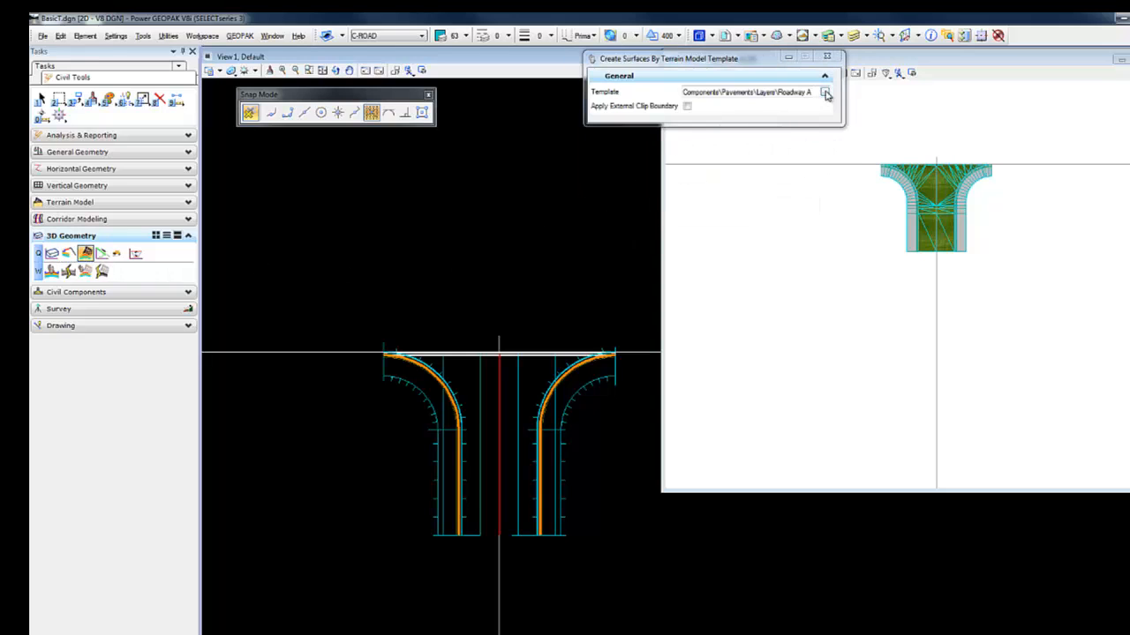
pyautogui.click(824, 93)
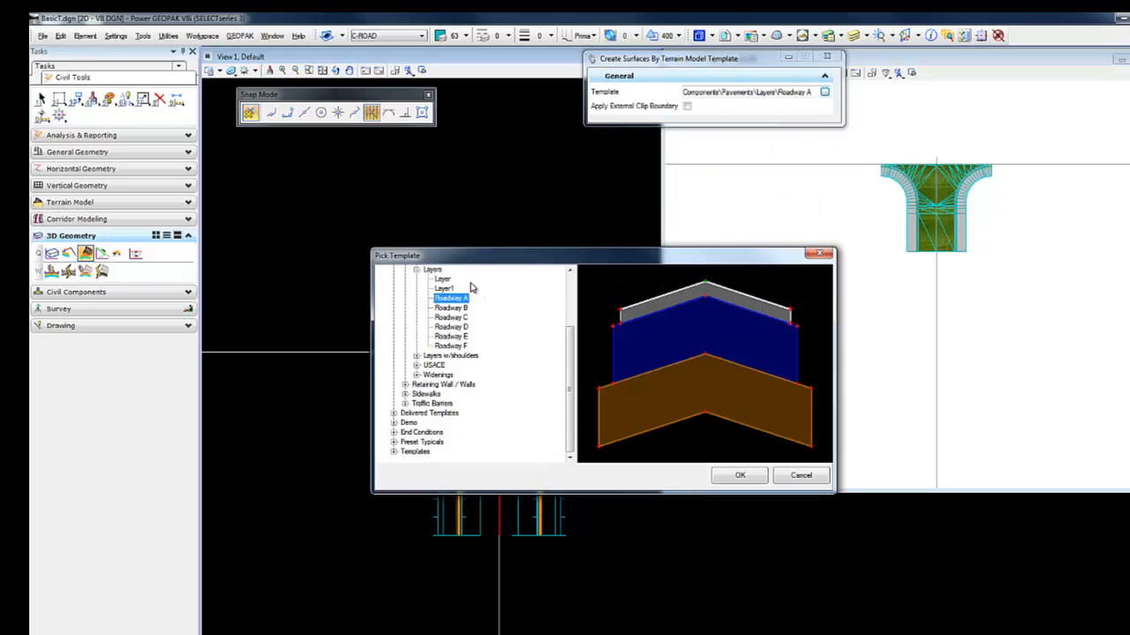
pyautogui.click(756, 479)
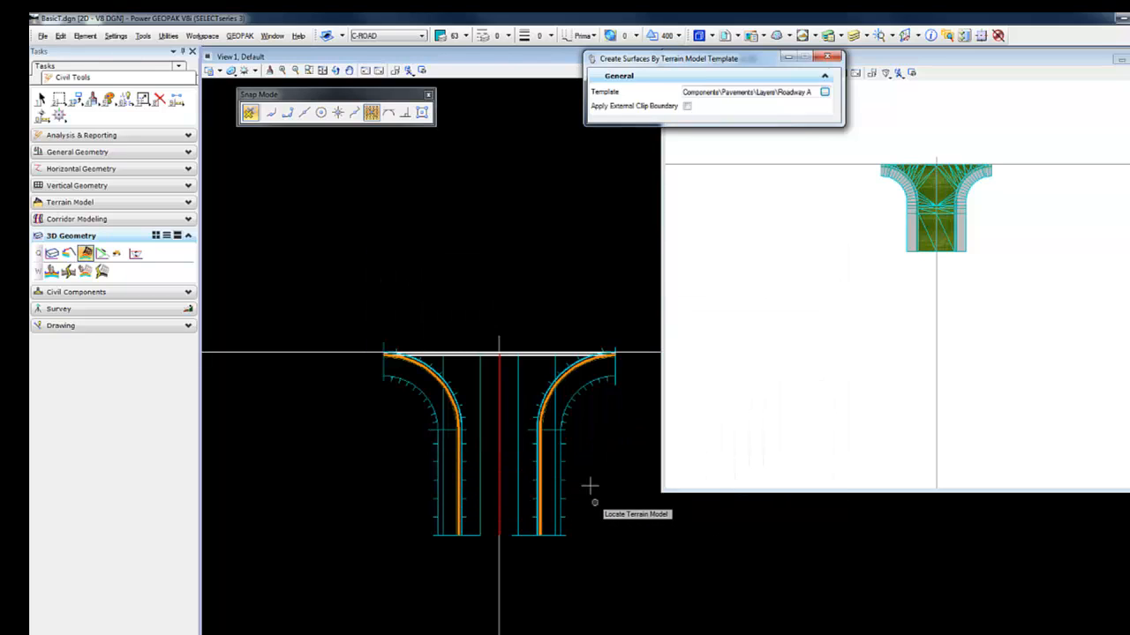
pyautogui.click(946, 201)
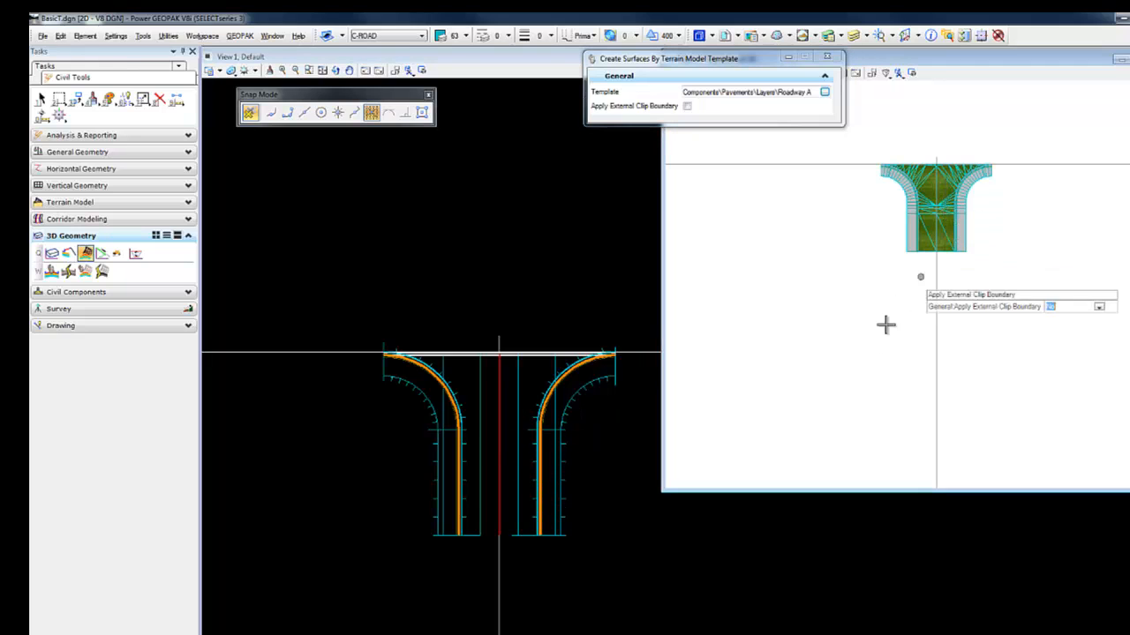
pyautogui.click(831, 368)
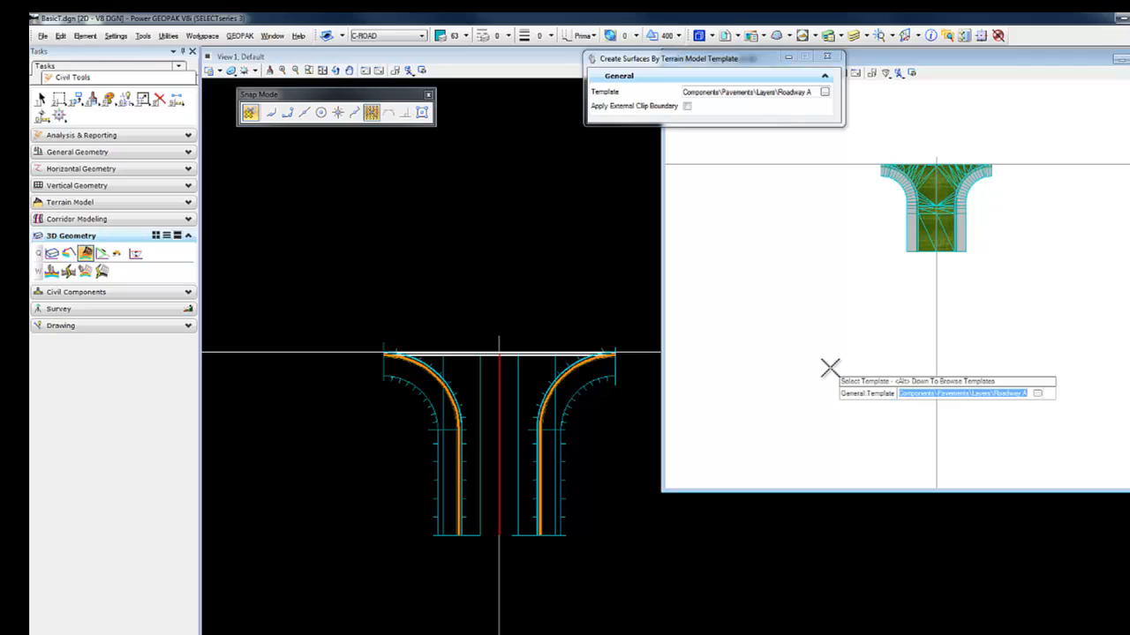
pyautogui.click(833, 379)
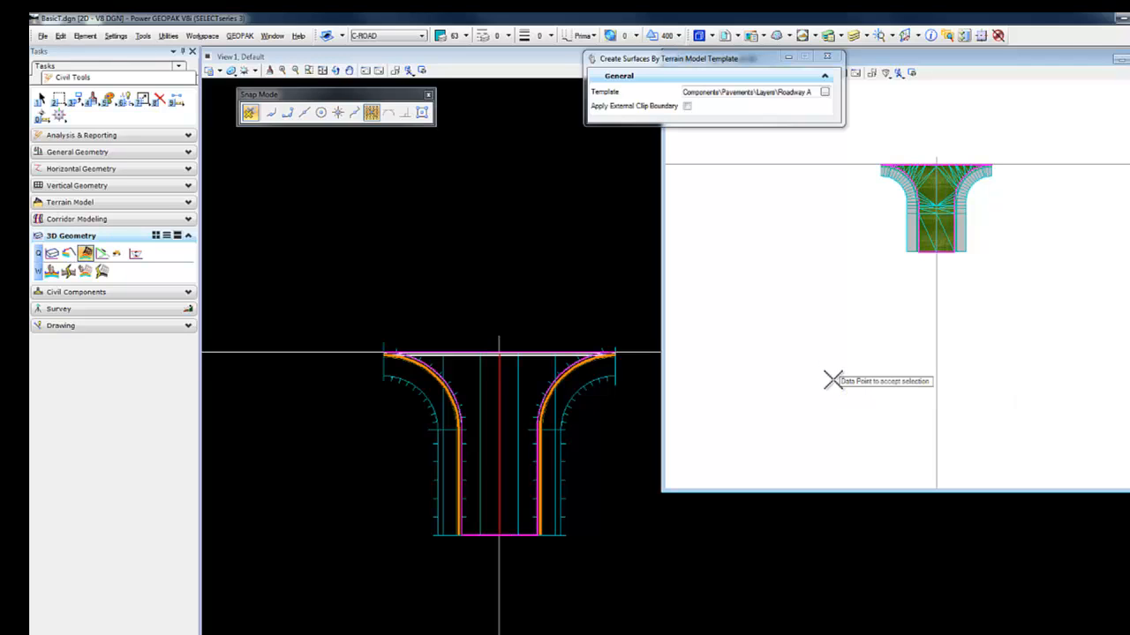
pyautogui.click(833, 395)
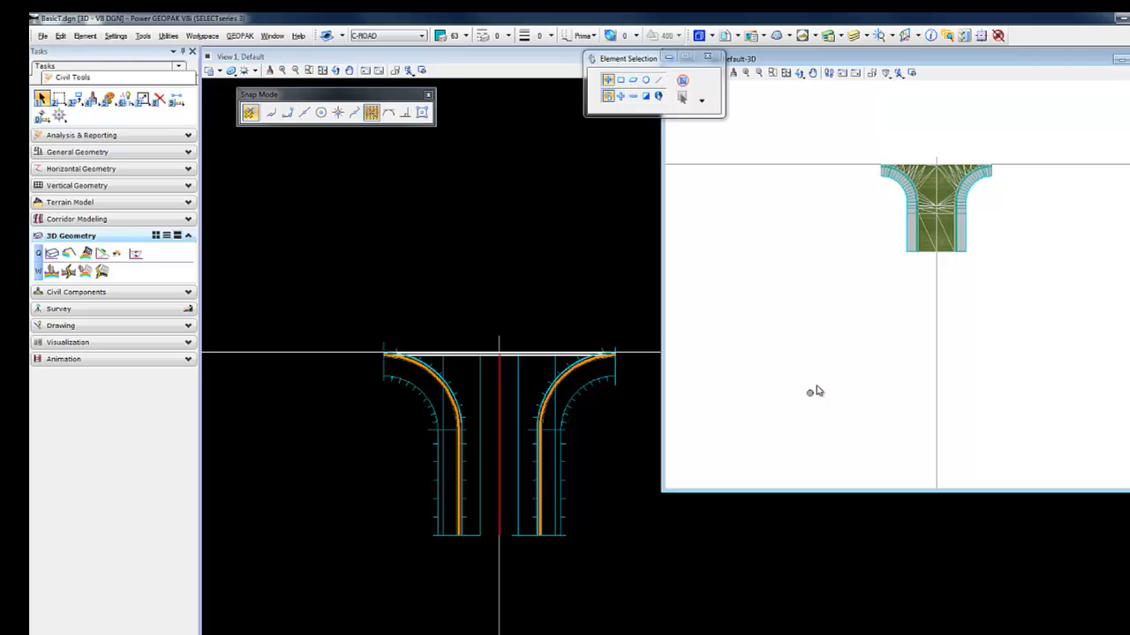
# Rotate the 3D view to isometric and examine the pavement layers and curbs at the end of the side road
pyautogui.moveTo(662, 58); pyautogui.dragTo(609, 51)
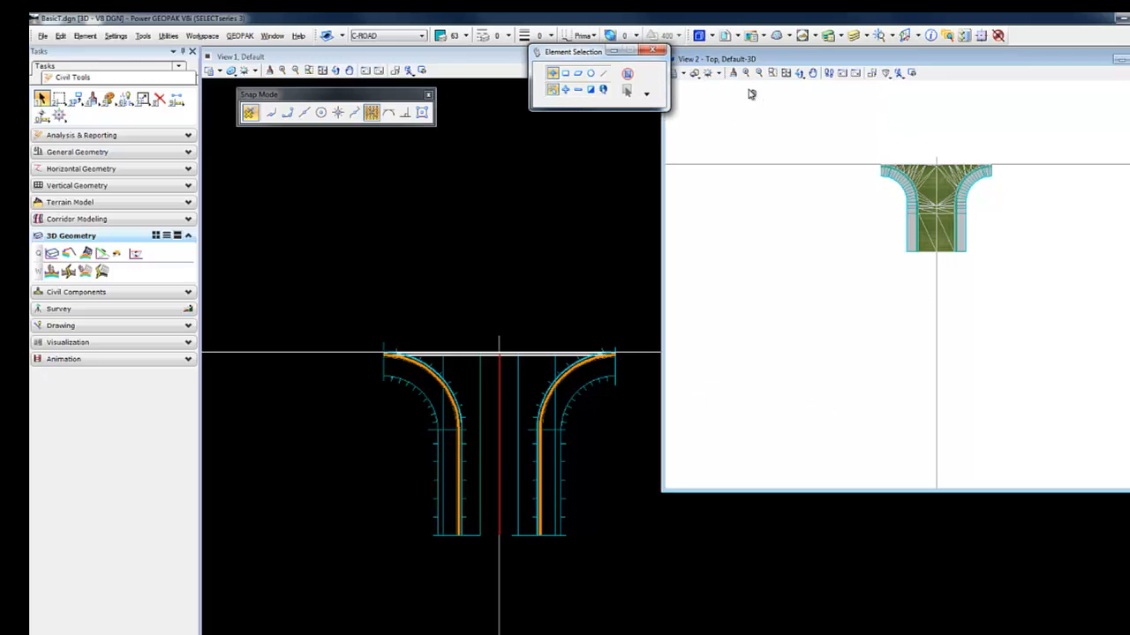
pyautogui.click(681, 73)
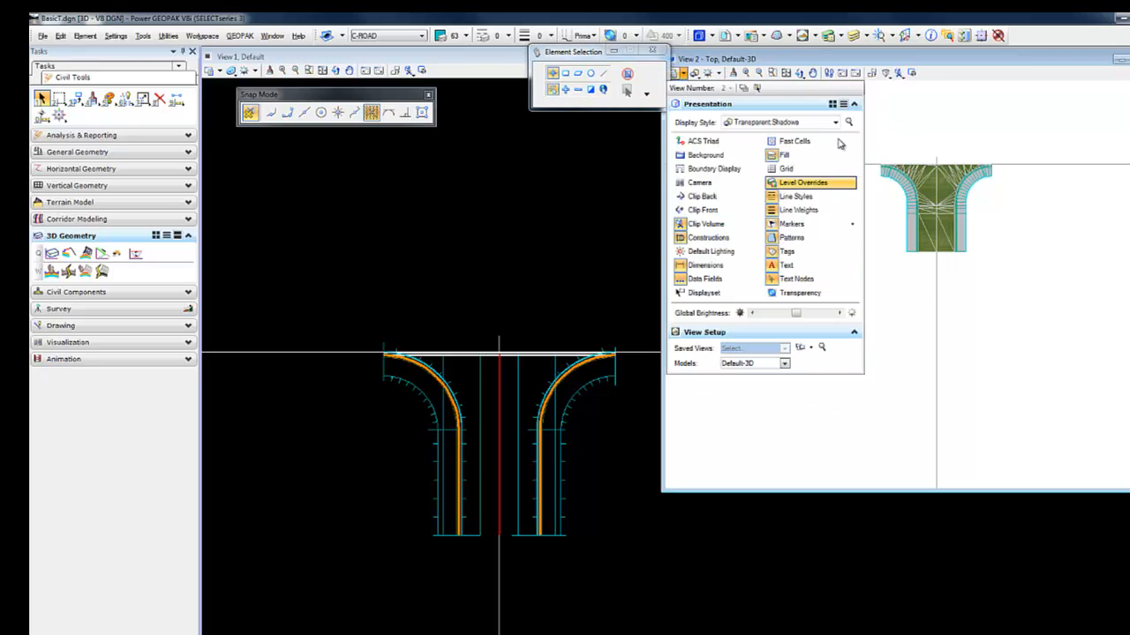
pyautogui.click(834, 123)
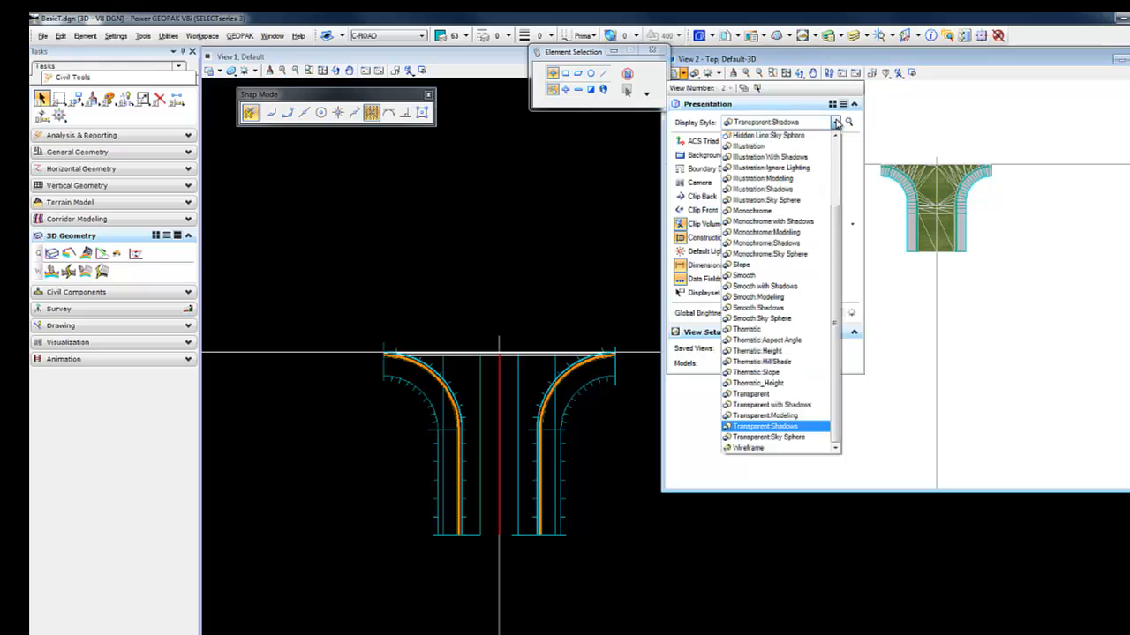
pyautogui.click(810, 74)
pyautogui.click(798, 73)
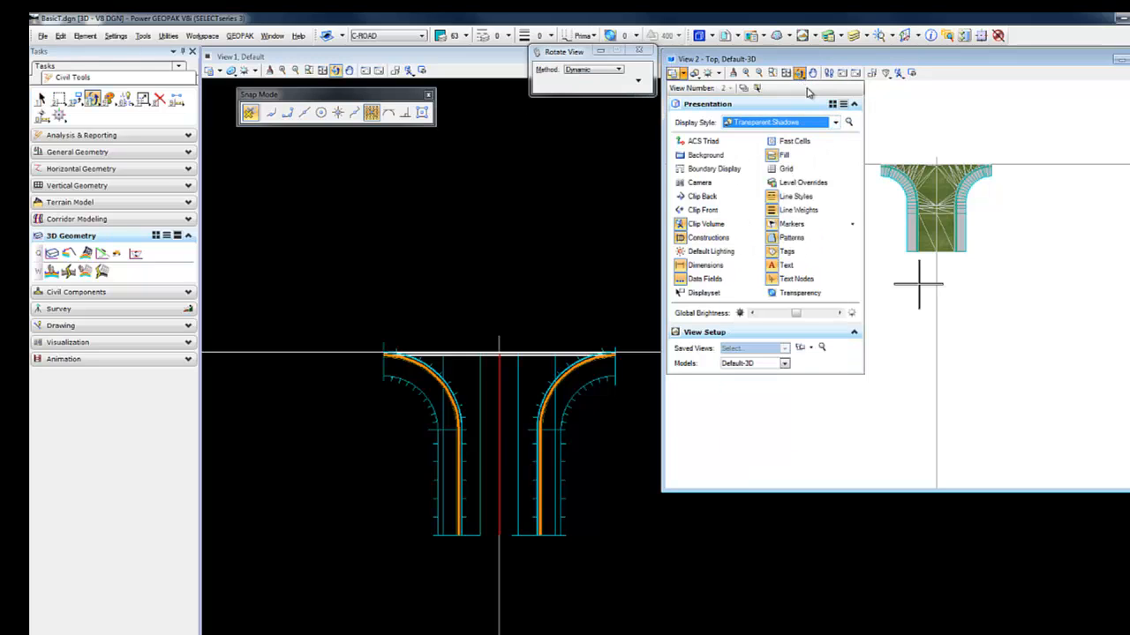
pyautogui.click(799, 73)
pyautogui.click(839, 137)
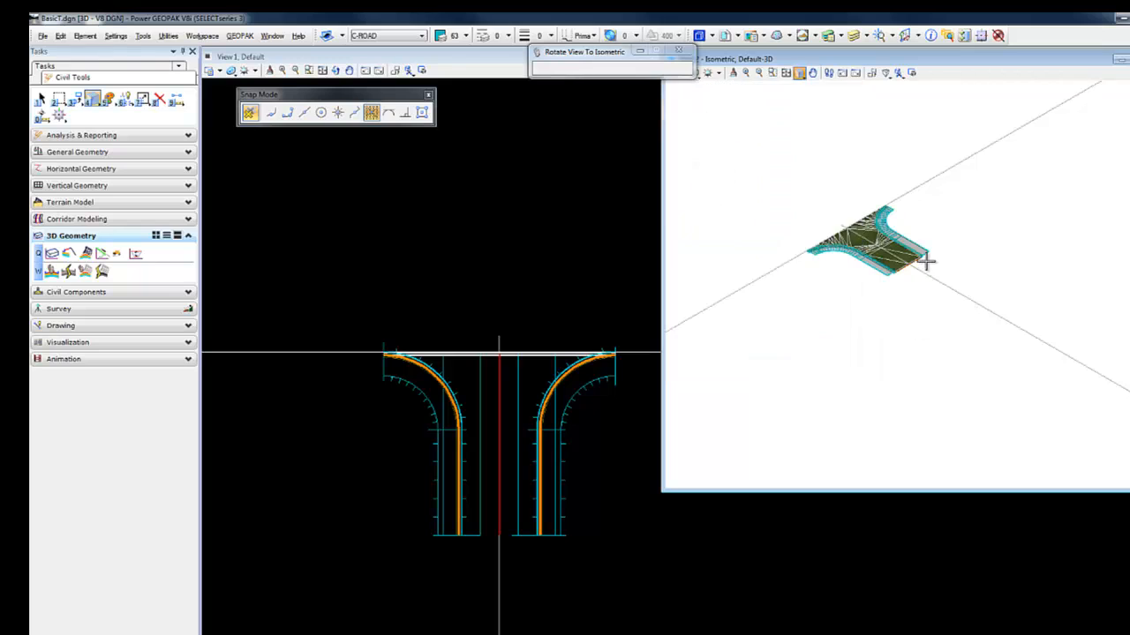
pyautogui.scroll(6, 902, 335)
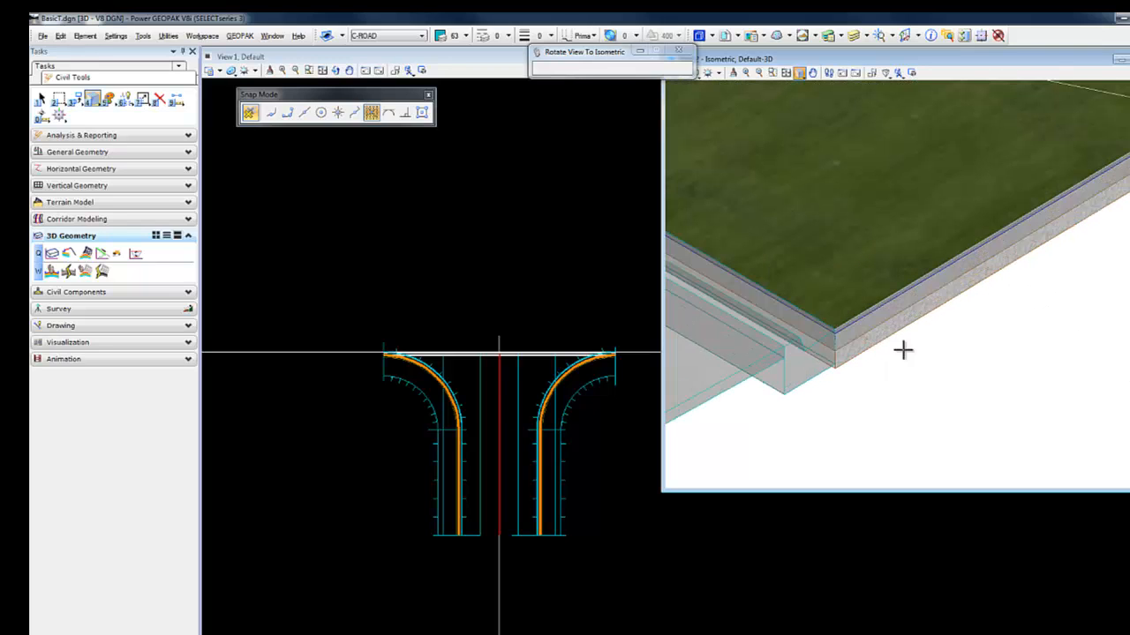
pyautogui.scroll(-6, 902, 362)
pyautogui.scroll(2, 822, 343)
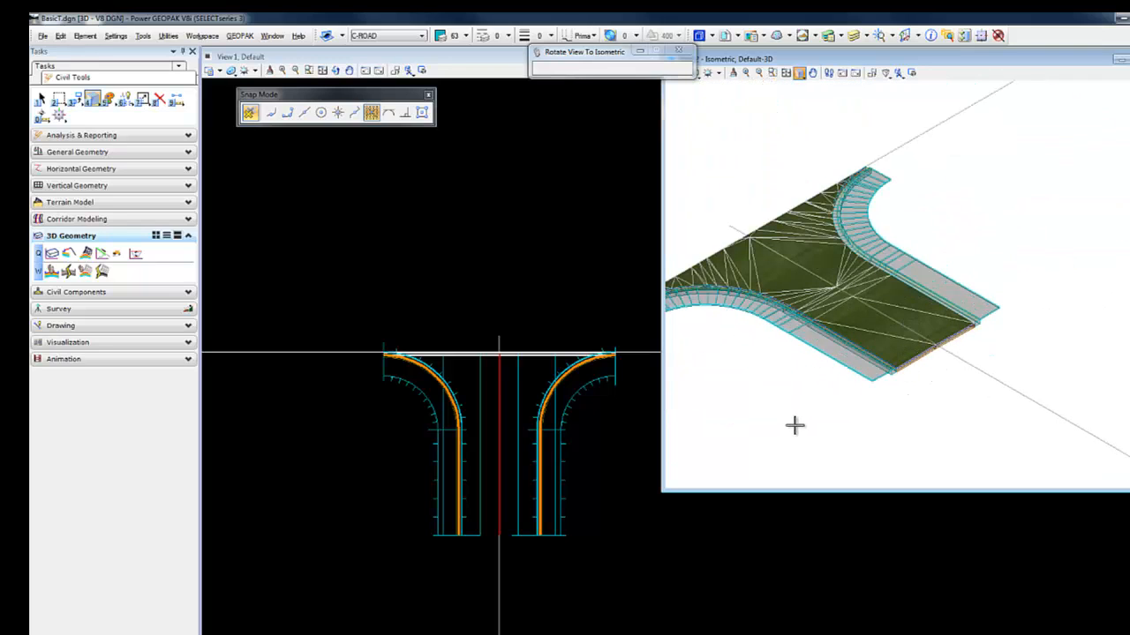
pyautogui.moveTo(794, 426); pyautogui.dragTo(846, 349, button='middle')
pyautogui.press('Escape')
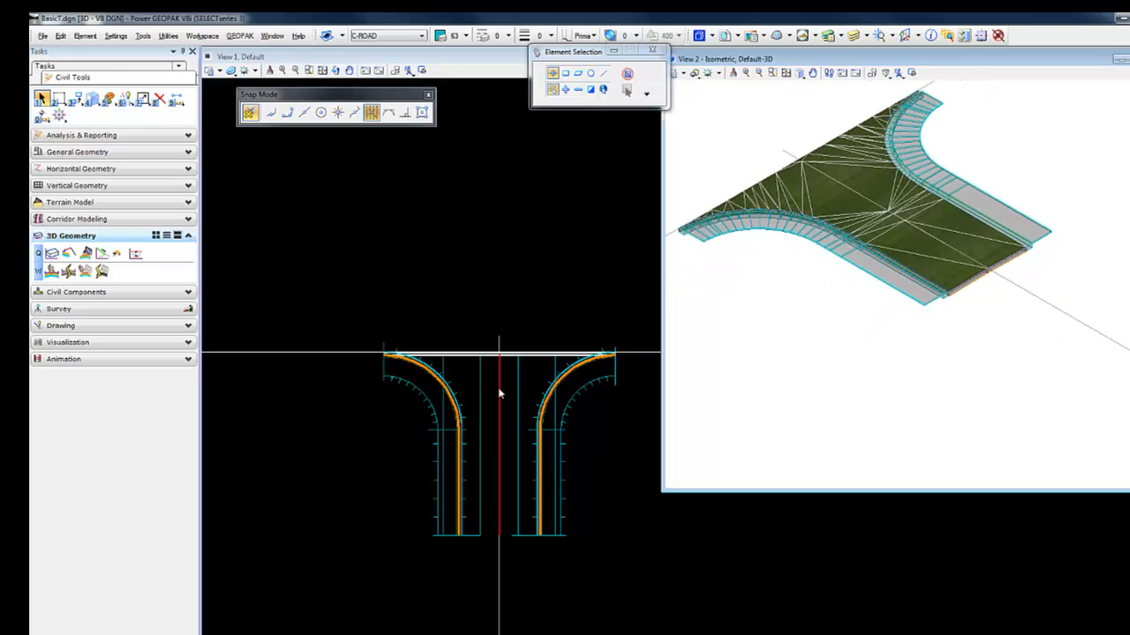
# Toggle the Constructions display in the plan view and examine the linear template outlines around the intersection
pyautogui.click(575, 570)
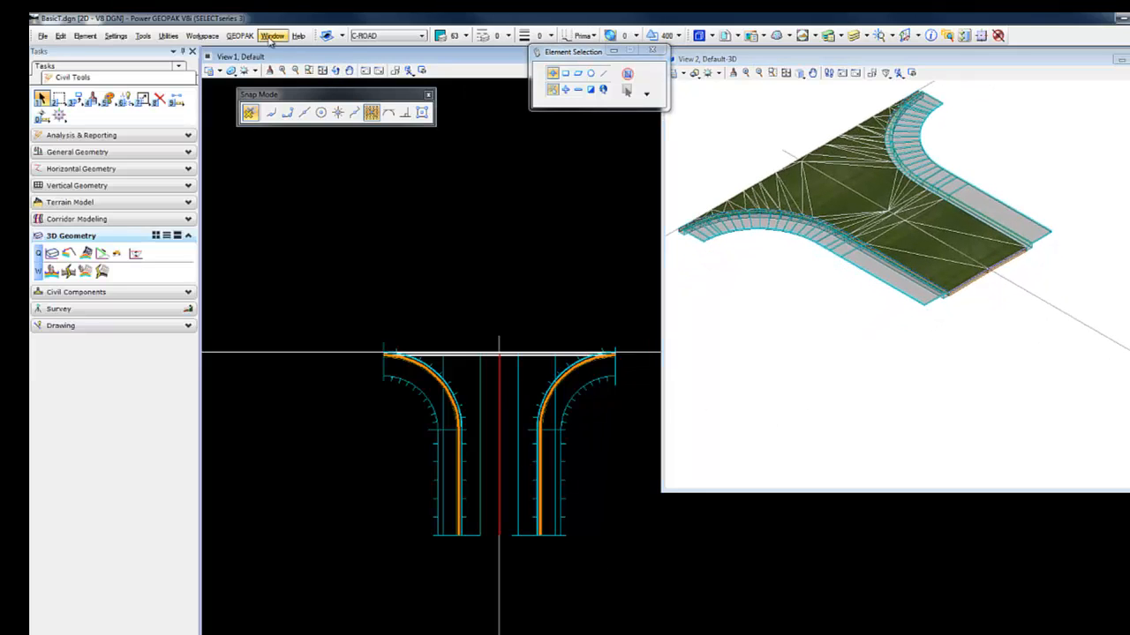
pyautogui.click(218, 70)
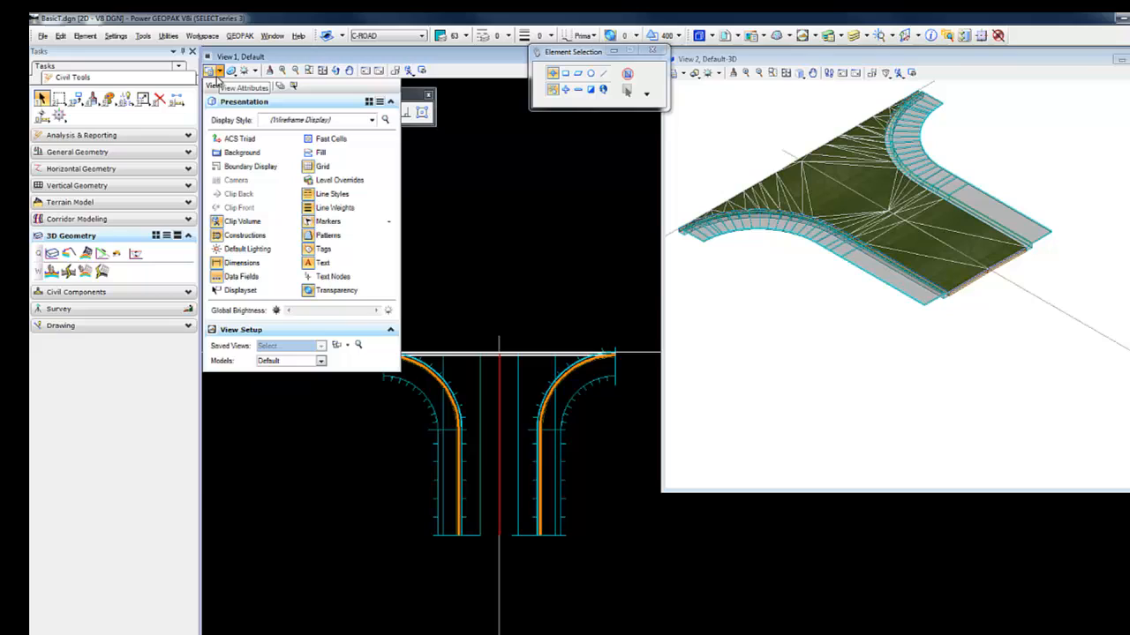
pyautogui.click(236, 238)
pyautogui.click(236, 238)
pyautogui.click(237, 238)
pyautogui.click(236, 238)
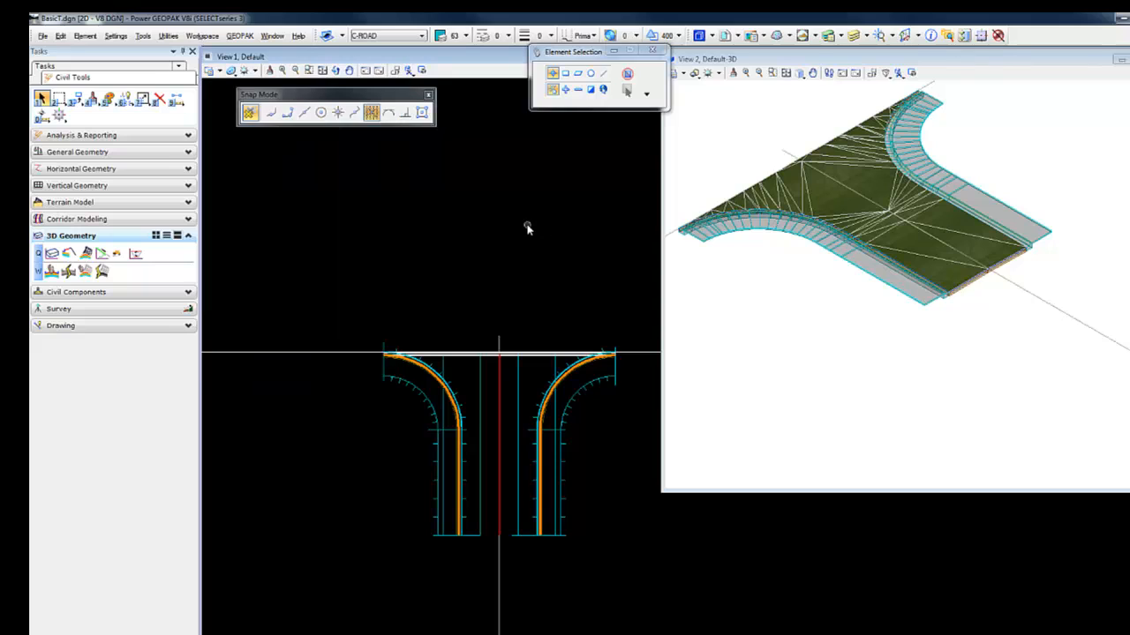
pyautogui.scroll(2, 568, 543)
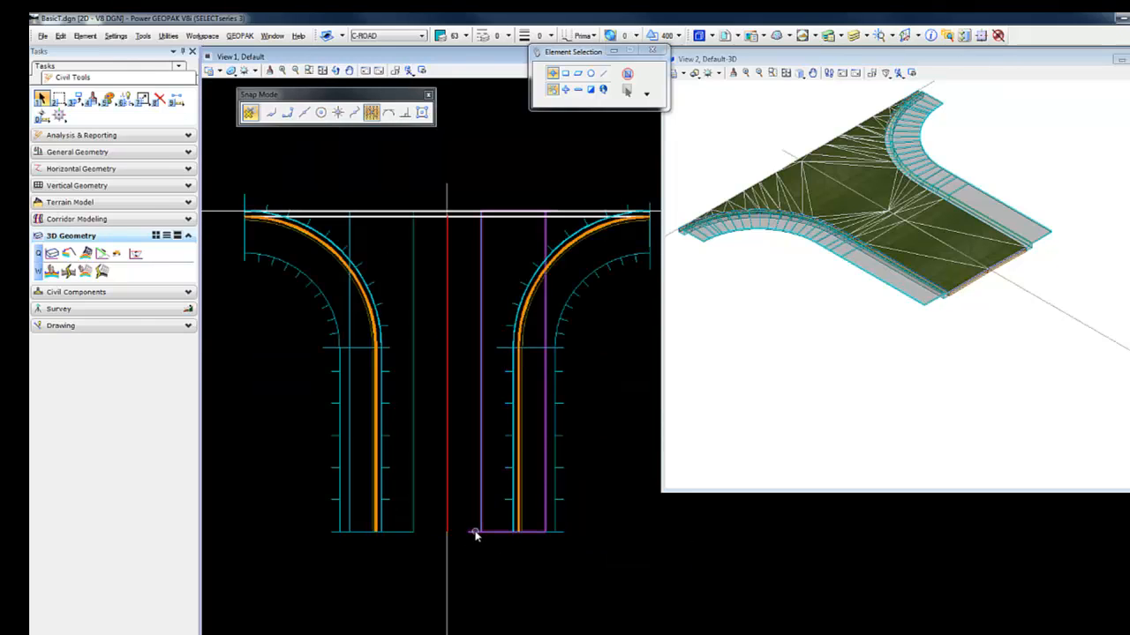
pyautogui.scroll(-1, 529, 585)
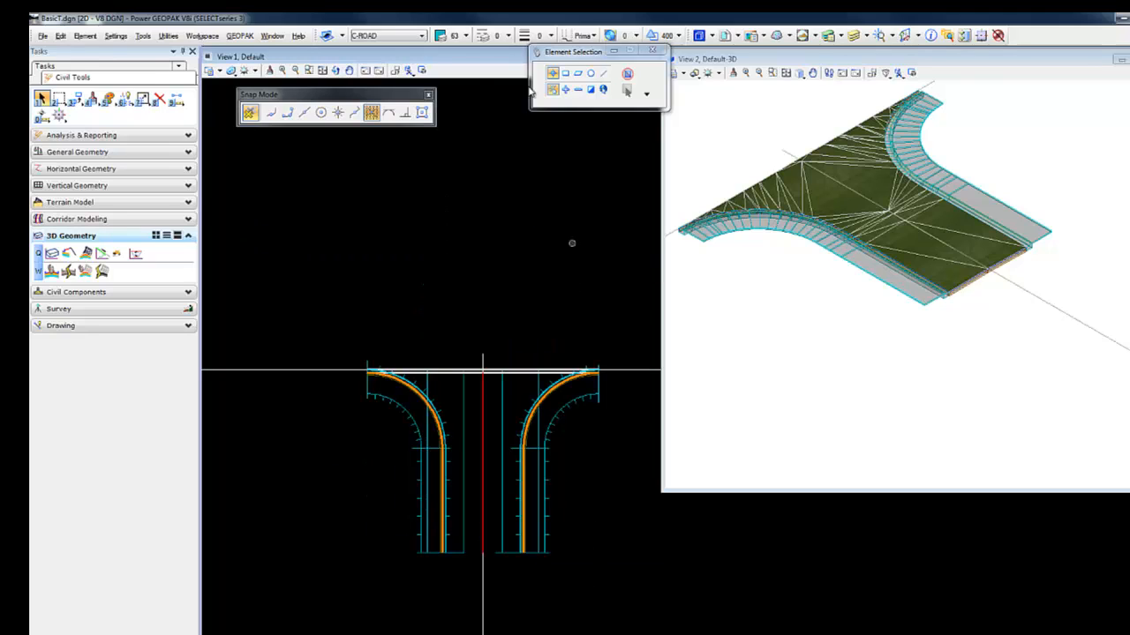
# Hide constructions in the plan view and change the linear template outlines on both sides of the intersection to the Construction class
pyautogui.click(109, 100)
pyautogui.click(183, 113)
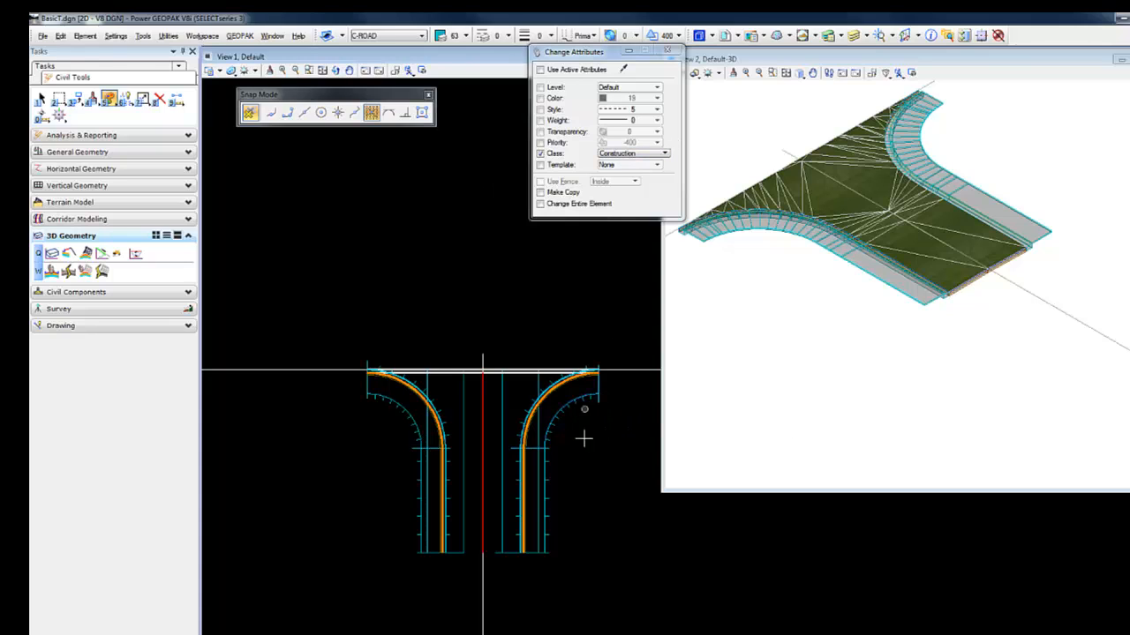
pyautogui.click(216, 69)
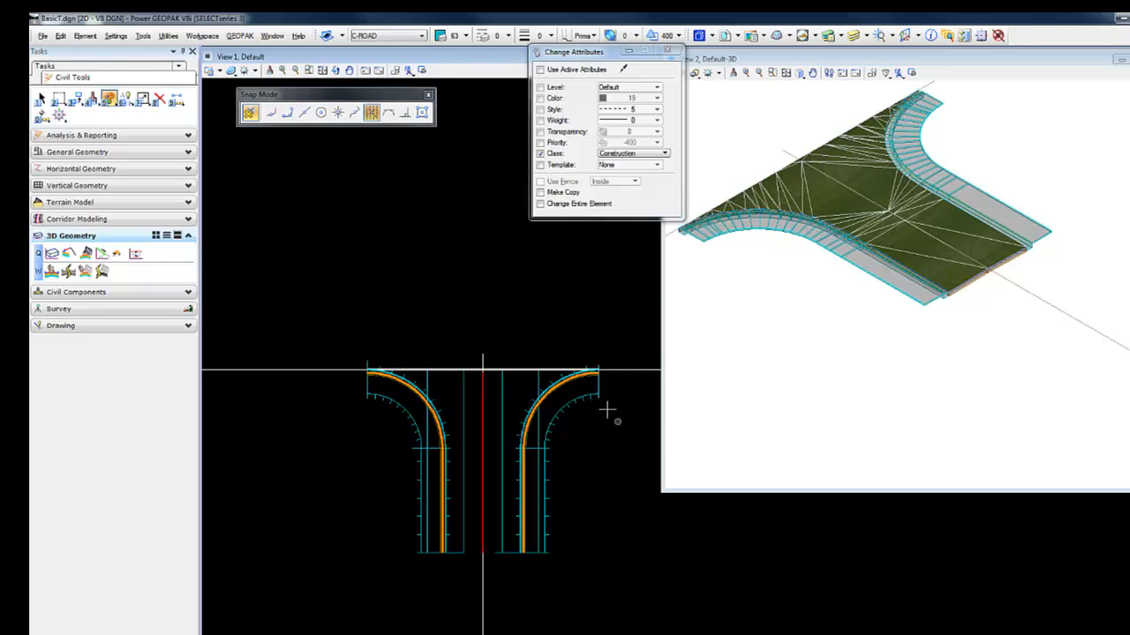
pyautogui.click(540, 461)
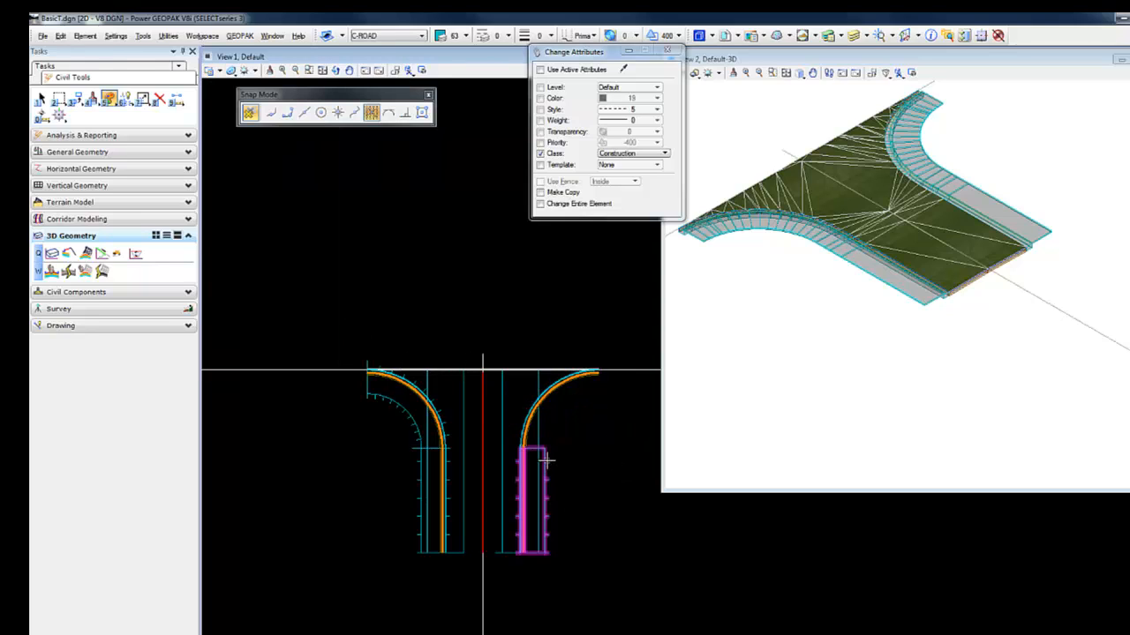
pyautogui.click(536, 445)
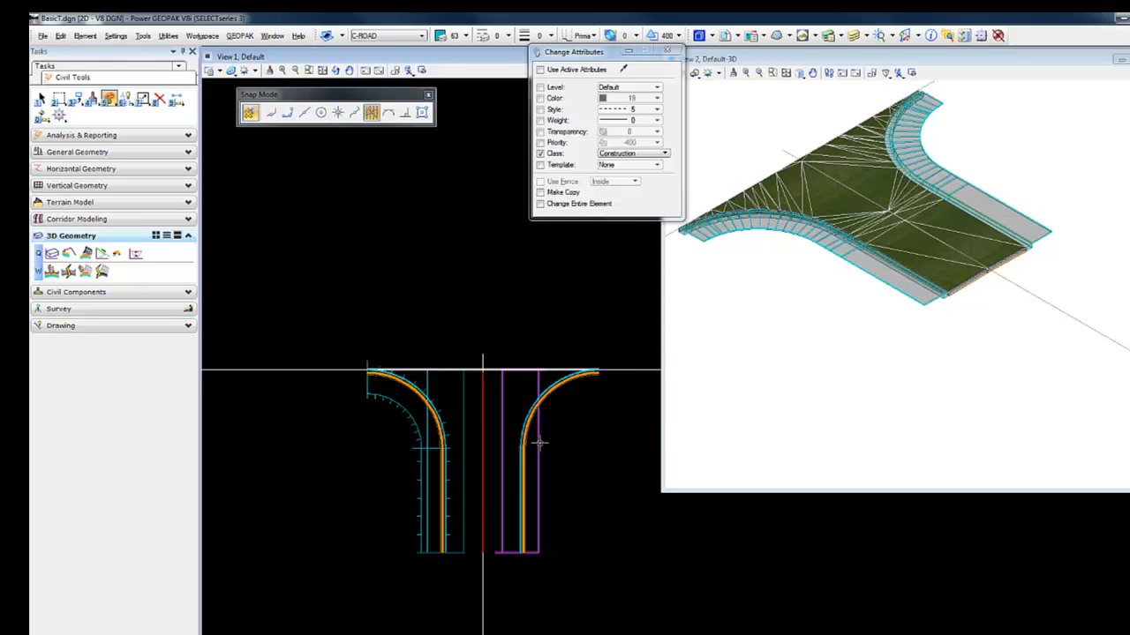
pyautogui.click(415, 547)
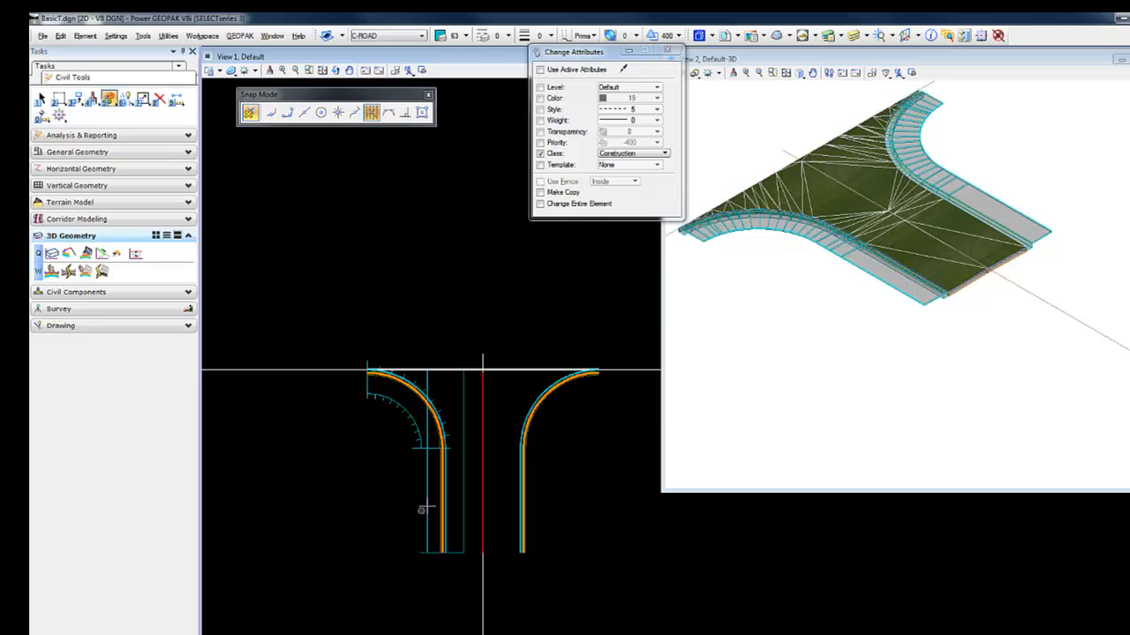
pyautogui.click(413, 446)
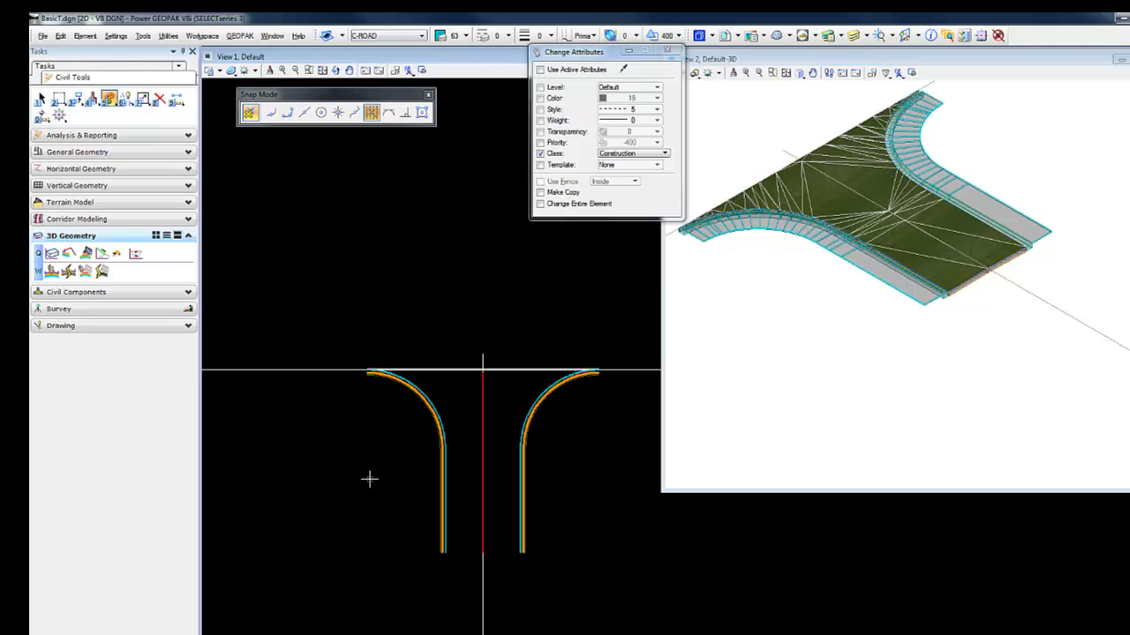
# Start a new civil cell from the intersection and name it BasicT
pyautogui.moveTo(350, 261); pyautogui.dragTo(357, 251, button='middle')
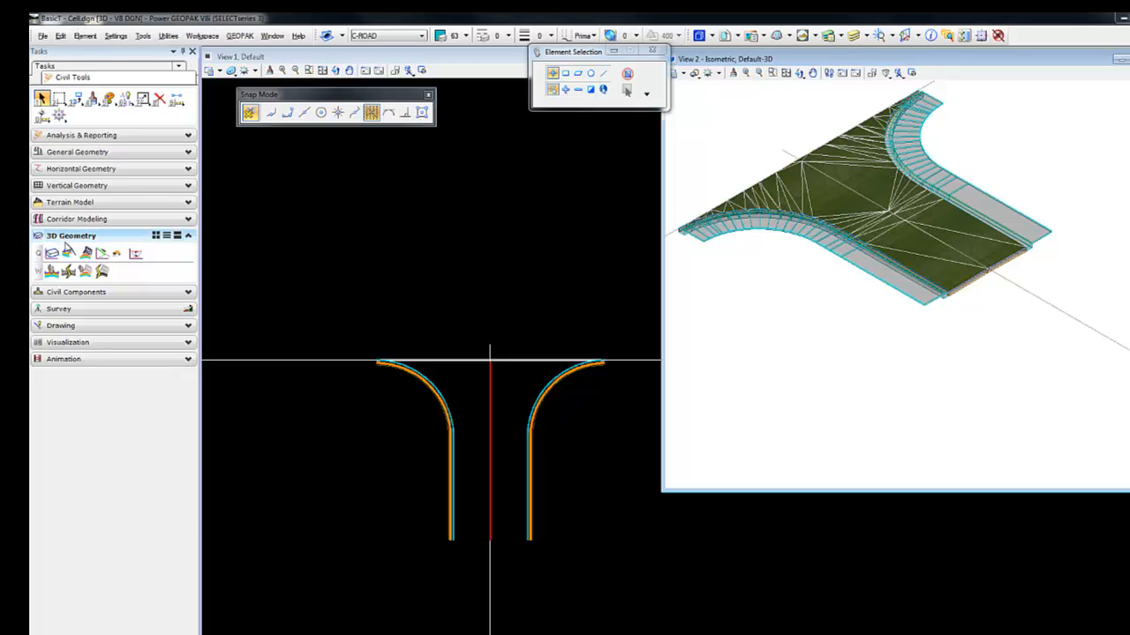
pyautogui.click(78, 294)
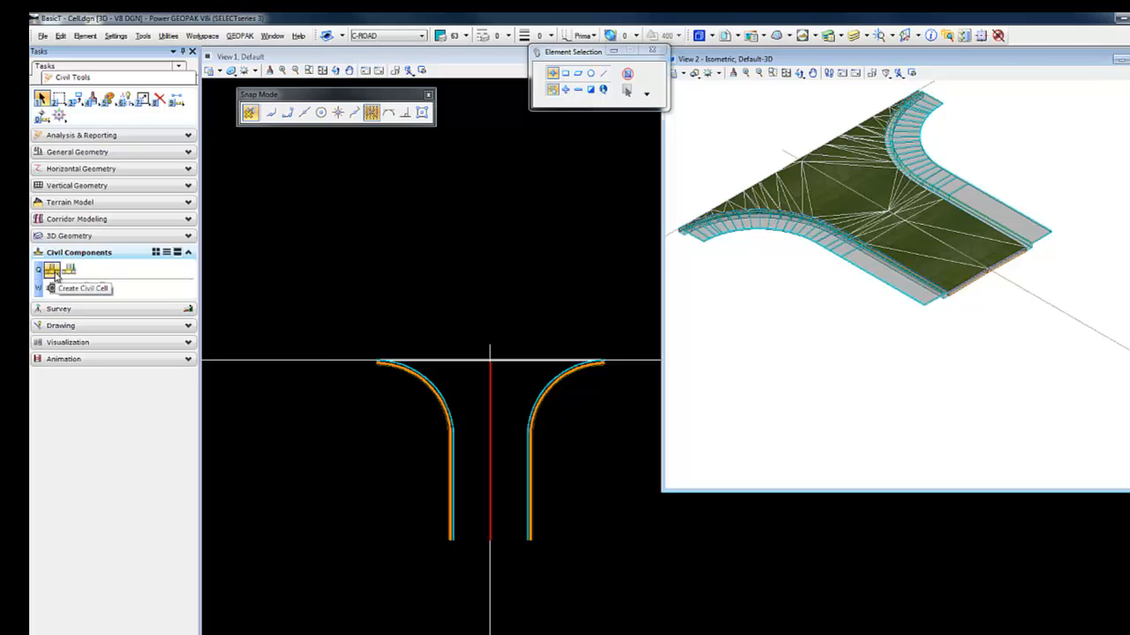
pyautogui.click(52, 271)
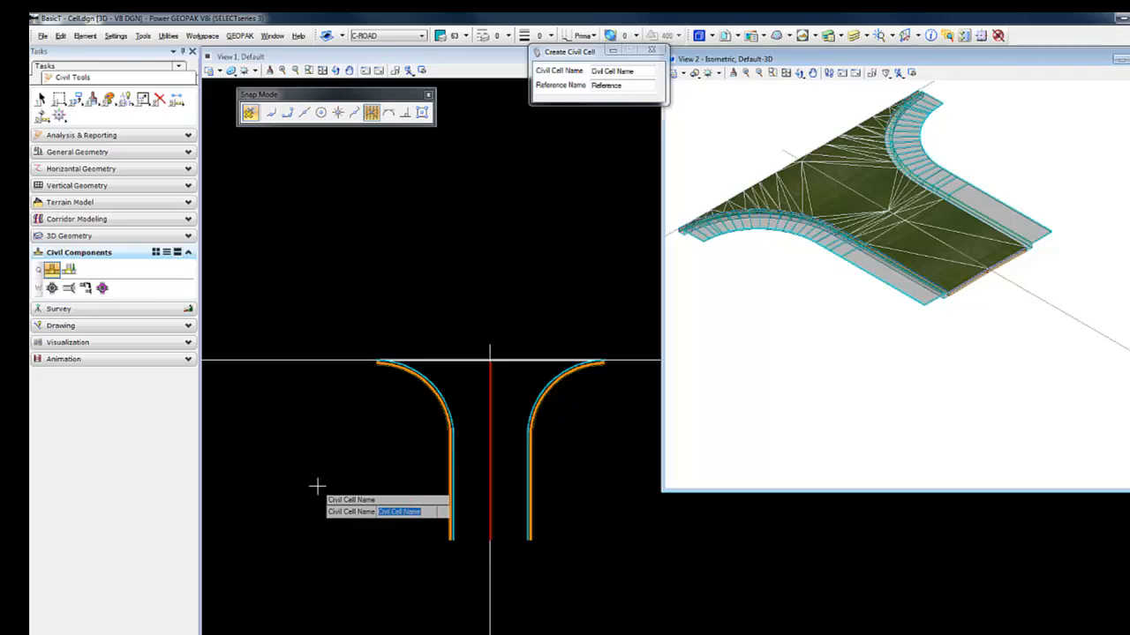
pyautogui.write('S')
pyautogui.press('Return')
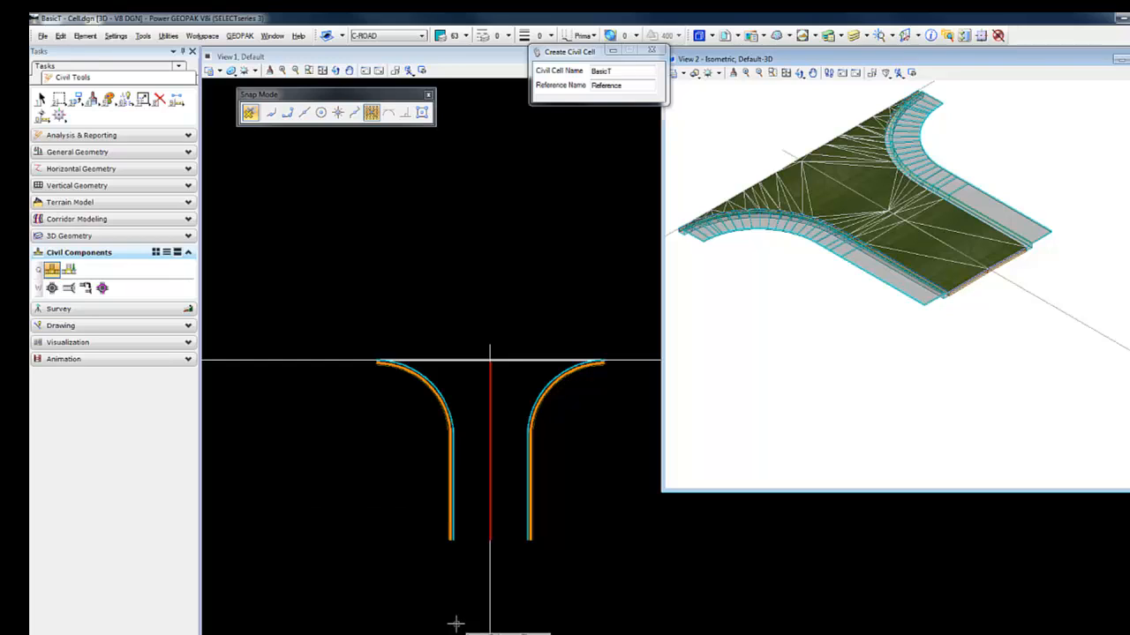
# Use the side road centerline and the through road edge as the cell's references, skip optional references and accept the civil cell
pyautogui.moveTo(455, 621); pyautogui.dragTo(456, 486, button='middle')
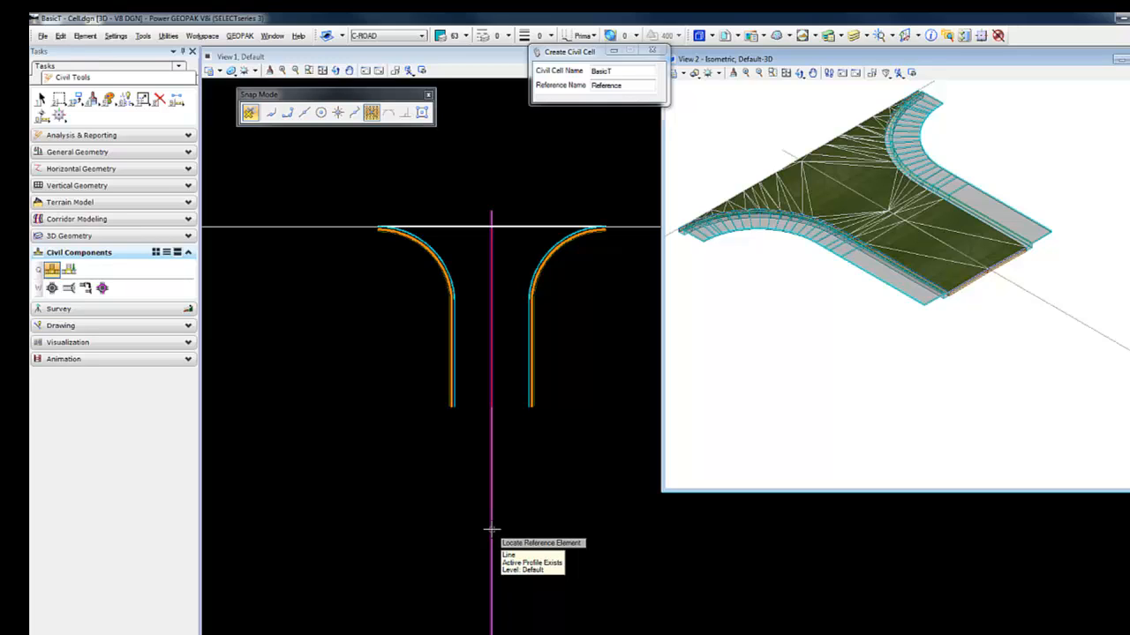
pyautogui.click(491, 530)
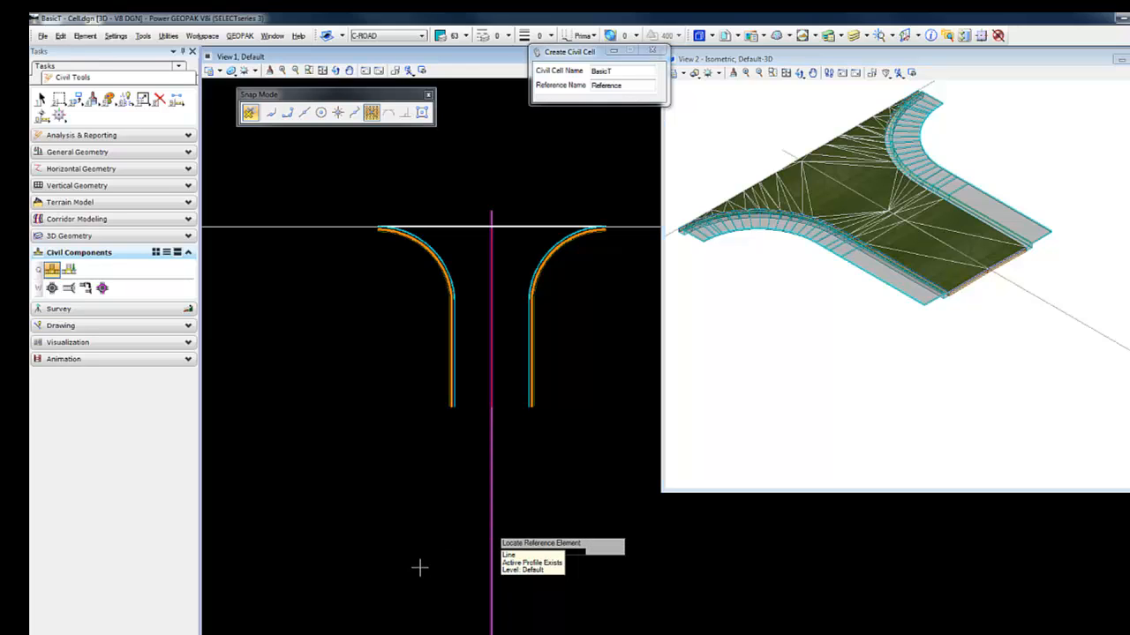
pyautogui.click(362, 557)
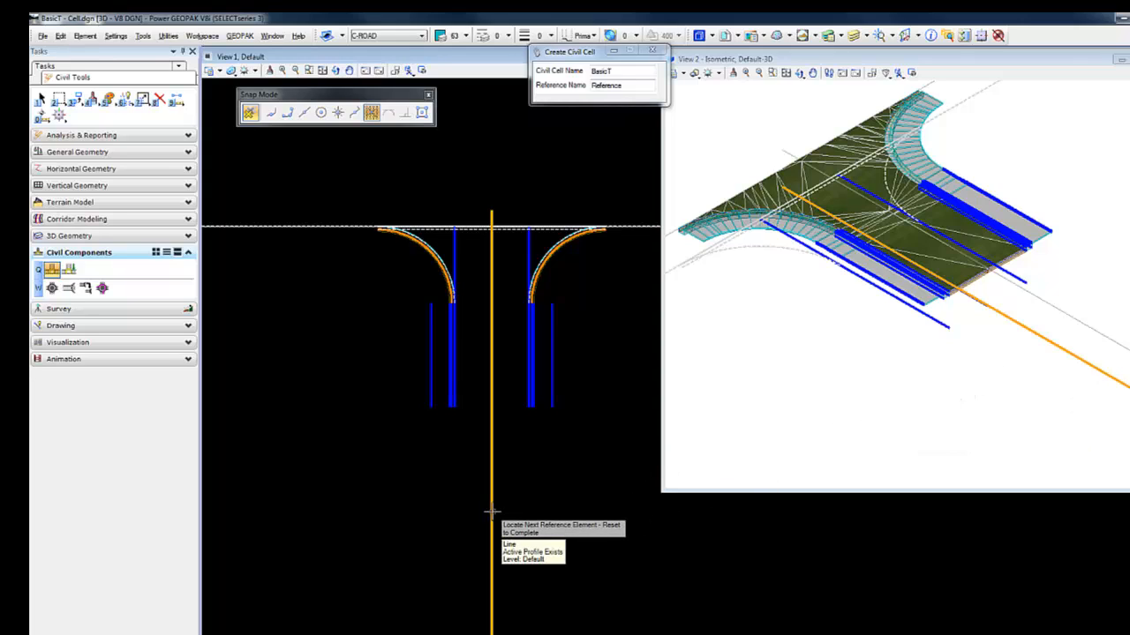
pyautogui.click(240, 227)
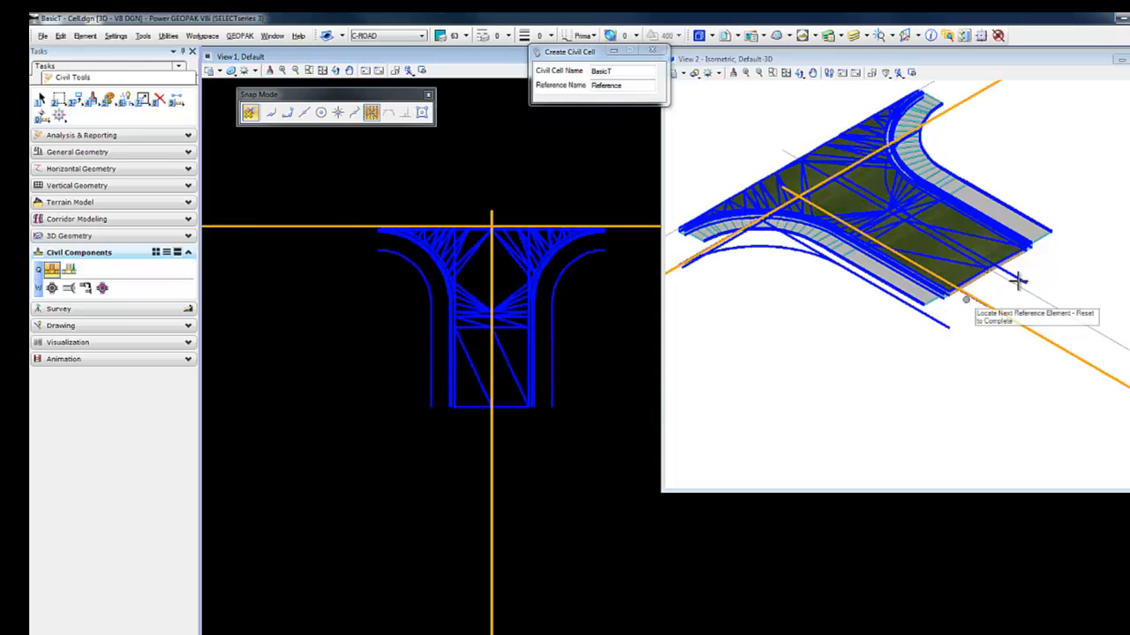
pyautogui.click(1048, 240)
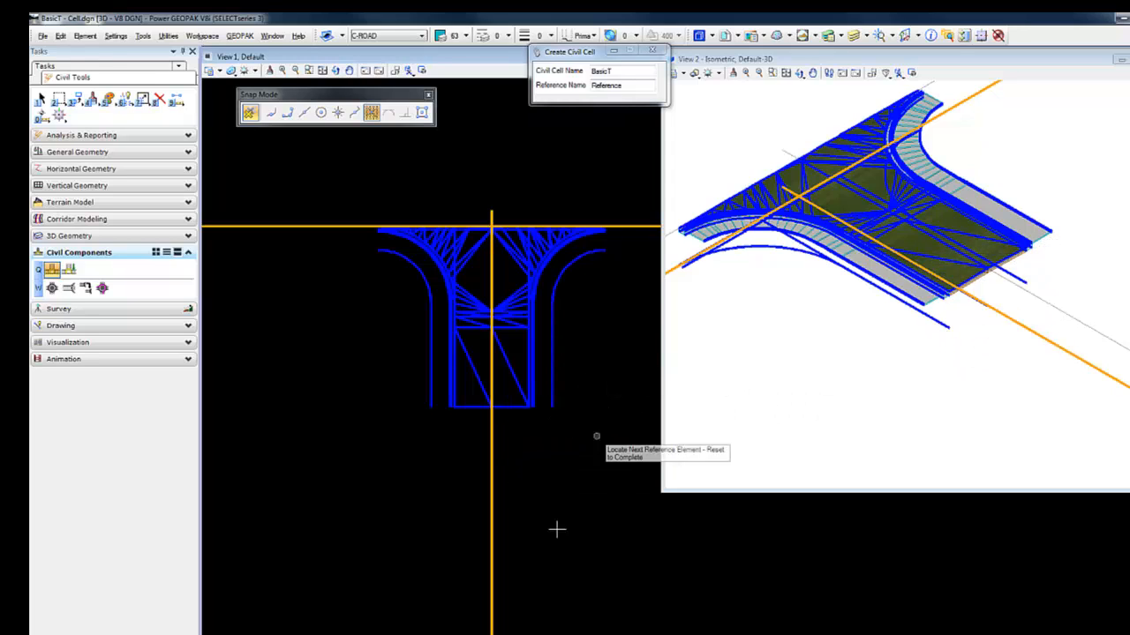
pyautogui.rightClick(547, 600)
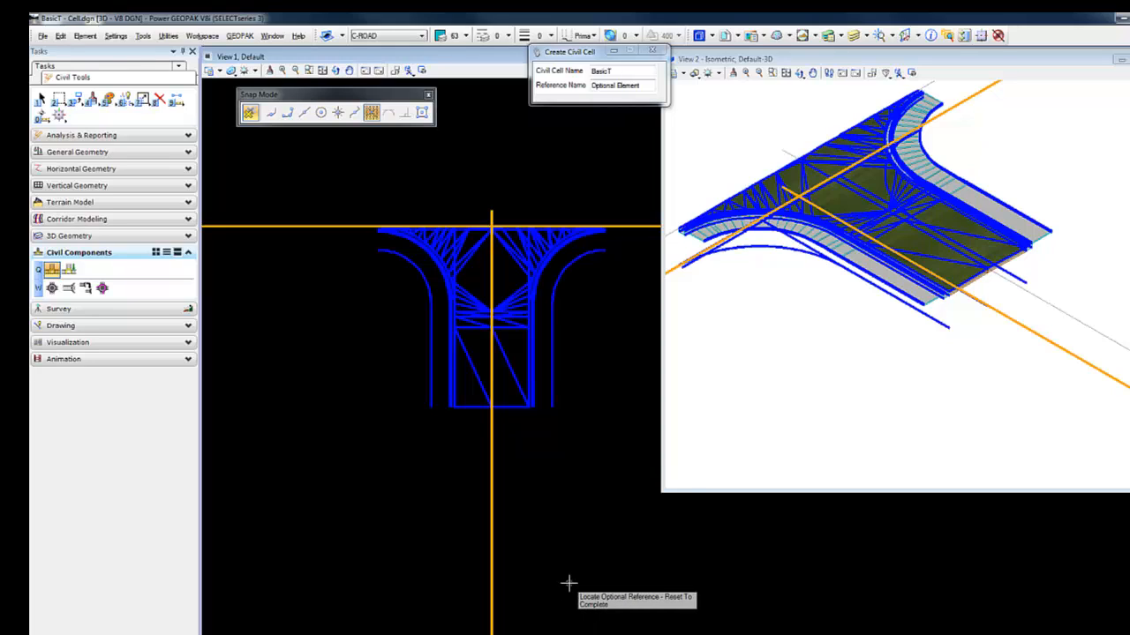
pyautogui.rightClick(568, 583)
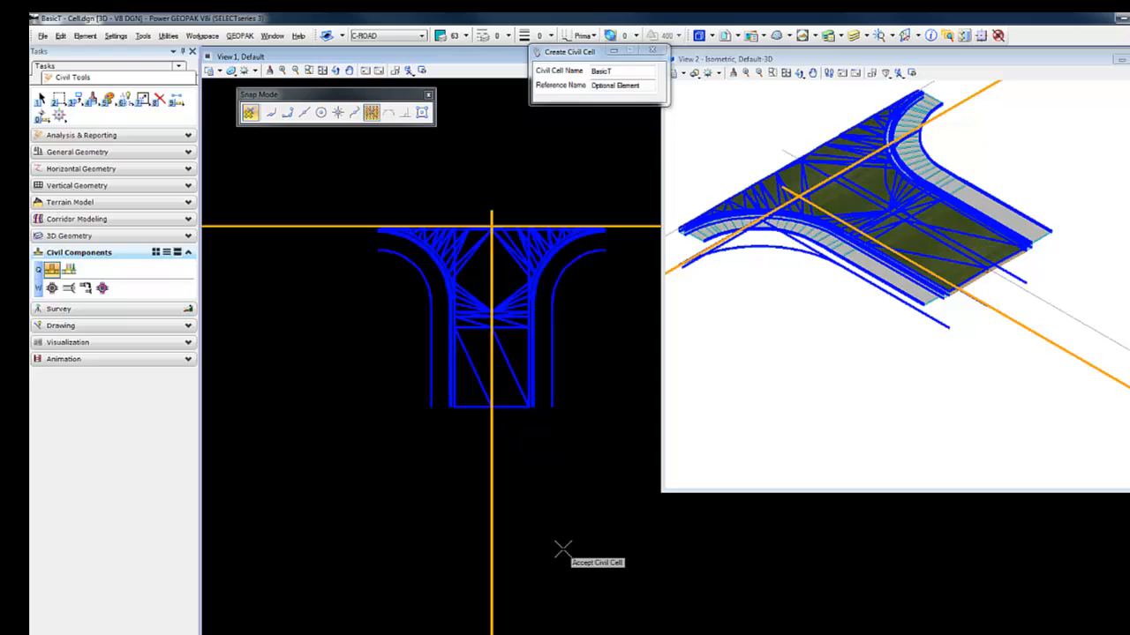
pyautogui.click(562, 549)
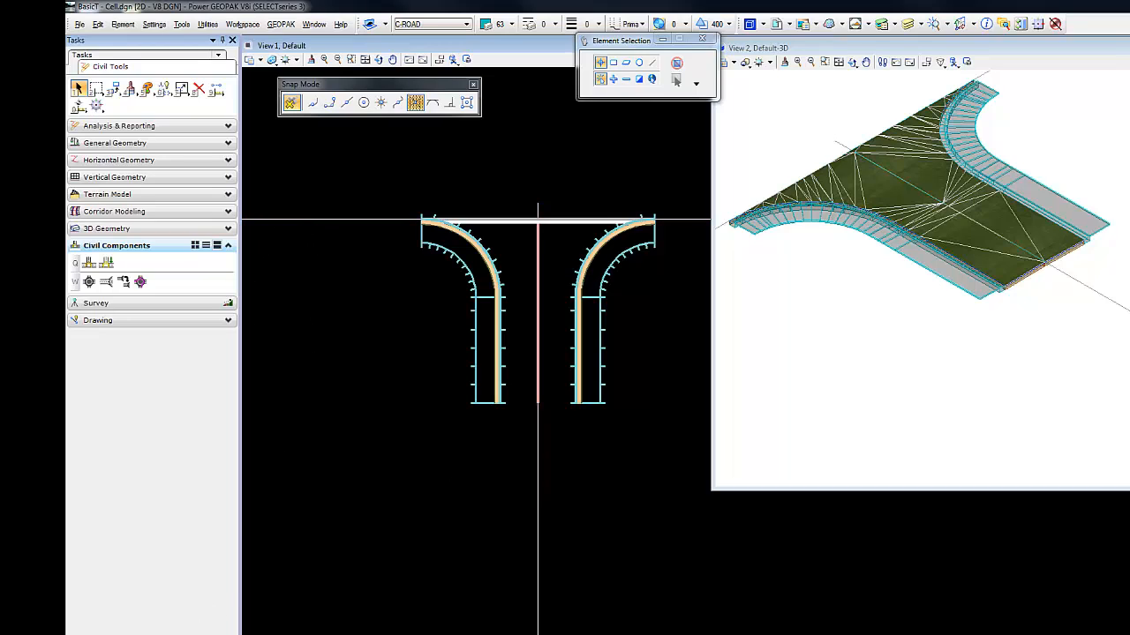
# Open the properties of the BasicT civil cell from the civil standards and expand its list of references
pyautogui.click(208, 633)
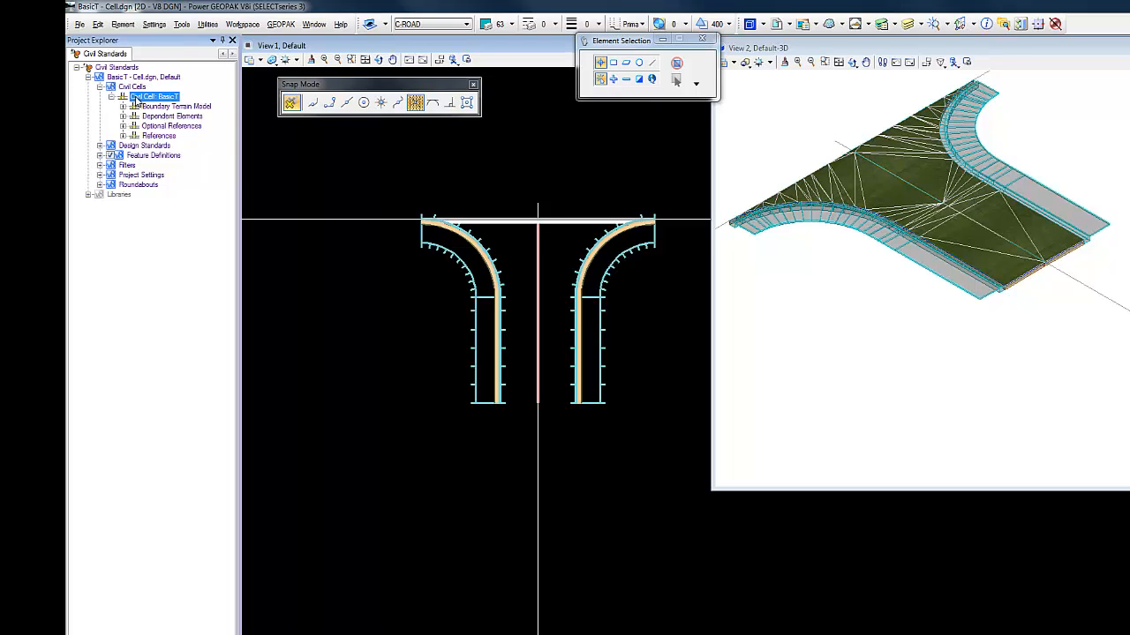
pyautogui.rightClick(135, 96)
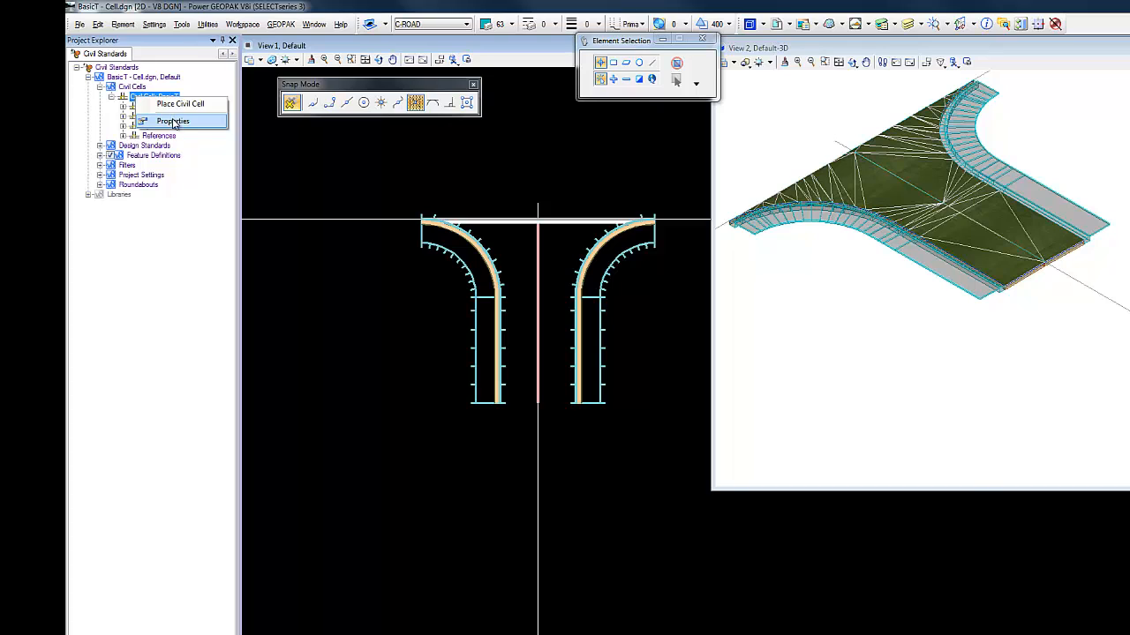
pyautogui.click(173, 121)
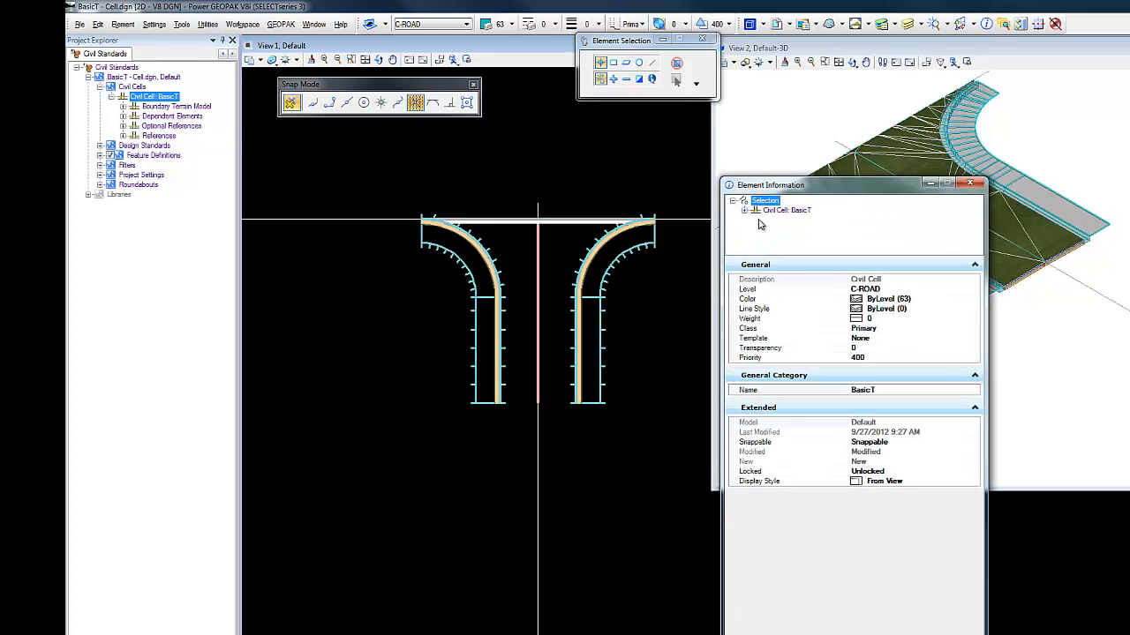
pyautogui.click(744, 210)
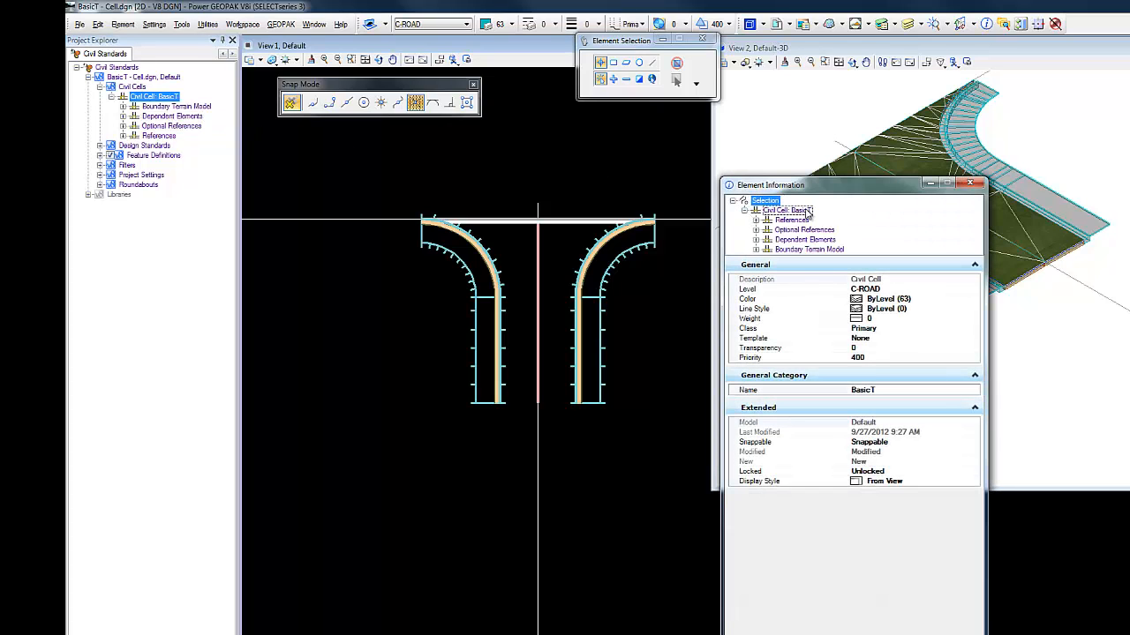
pyautogui.click(794, 220)
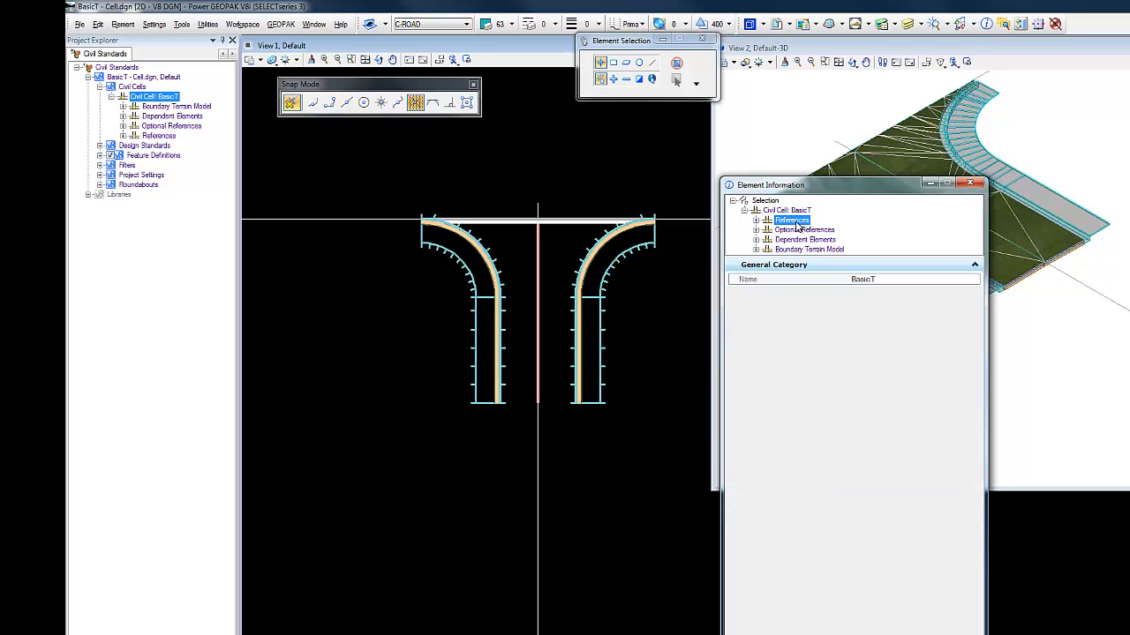
pyautogui.click(755, 220)
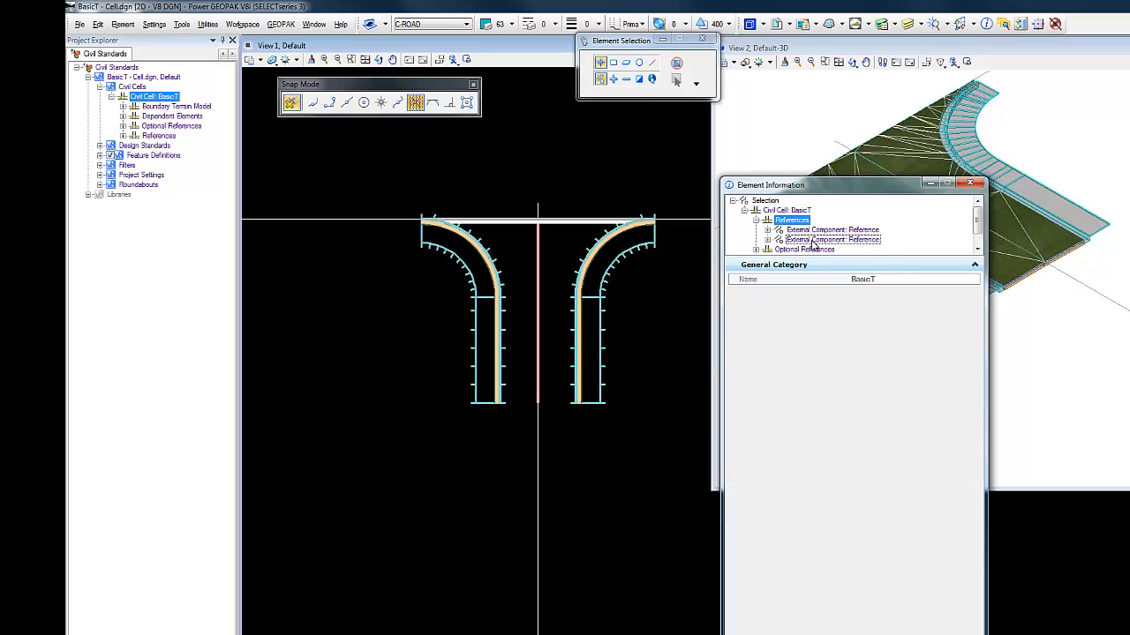
# Rename the first reference of the BasicT civil cell as SECONDARY CL
pyautogui.click(829, 230)
pyautogui.click(826, 240)
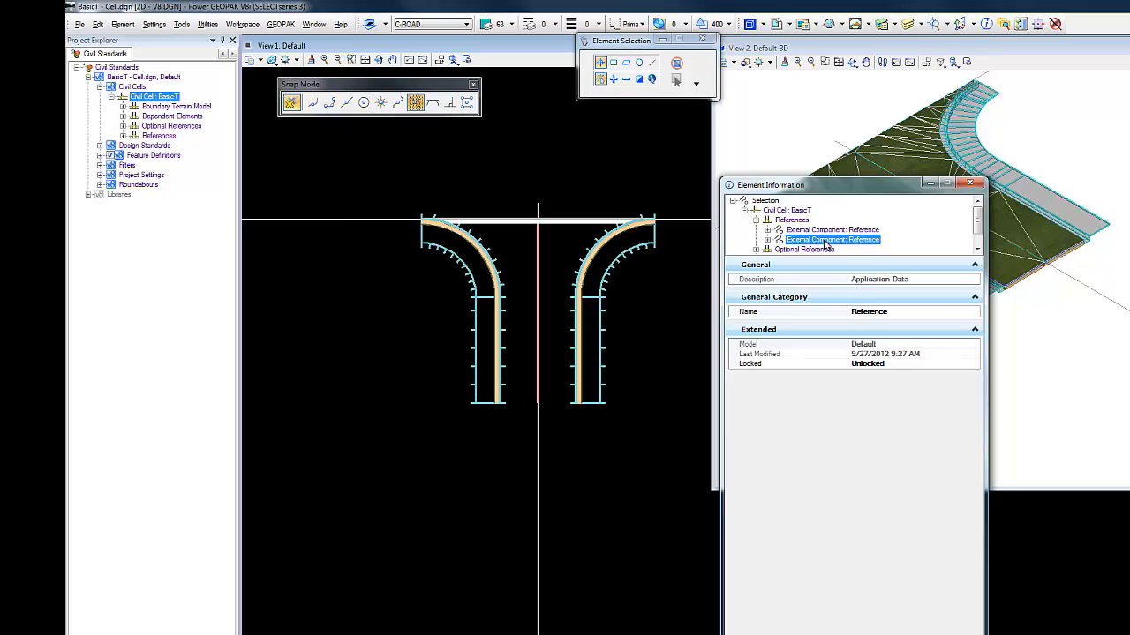
pyautogui.click(829, 230)
pyautogui.click(843, 280)
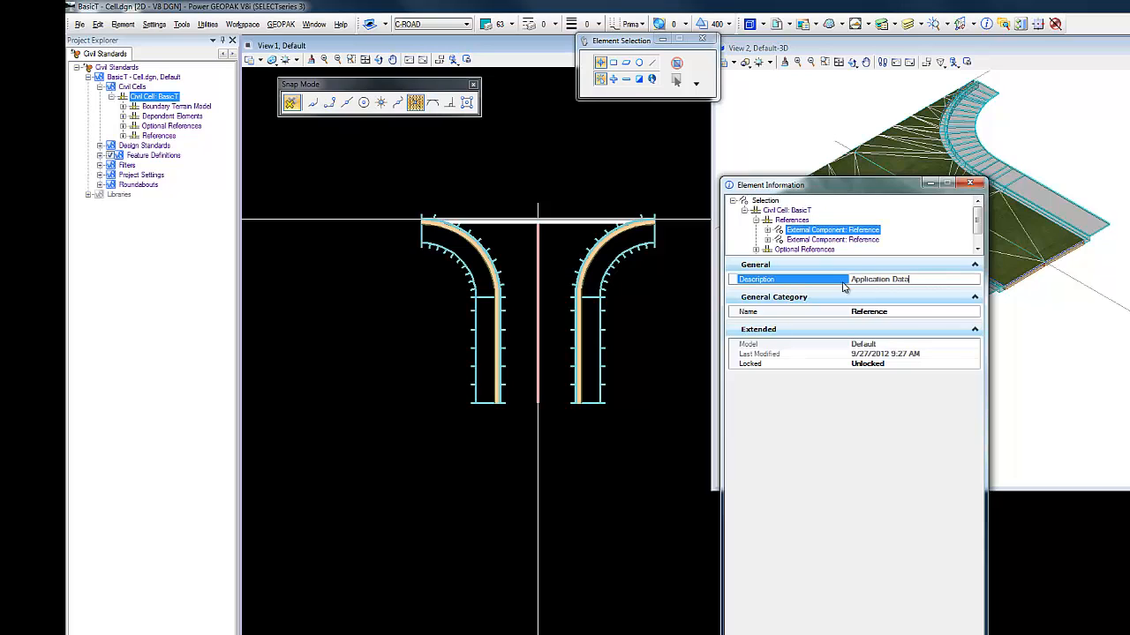
pyautogui.click(902, 312)
pyautogui.moveTo(843, 312); pyautogui.dragTo(831, 315)
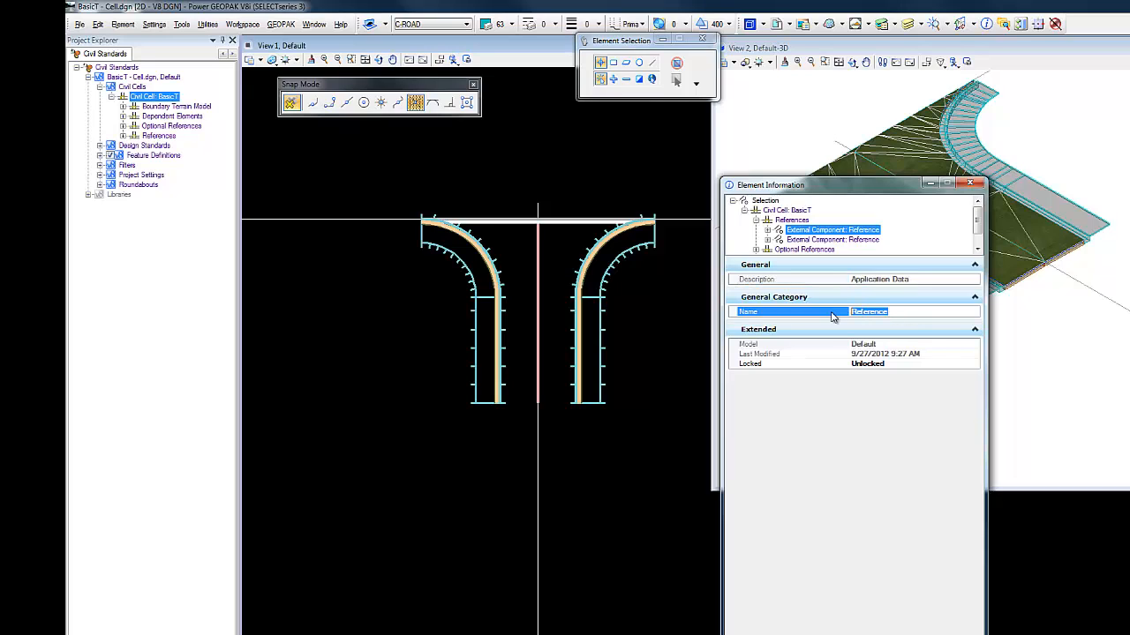
pyautogui.write('SECONDARY CL')
# Rename the second reference of the civil cell as THRU RD EP and close the element information
pyautogui.click(823, 240)
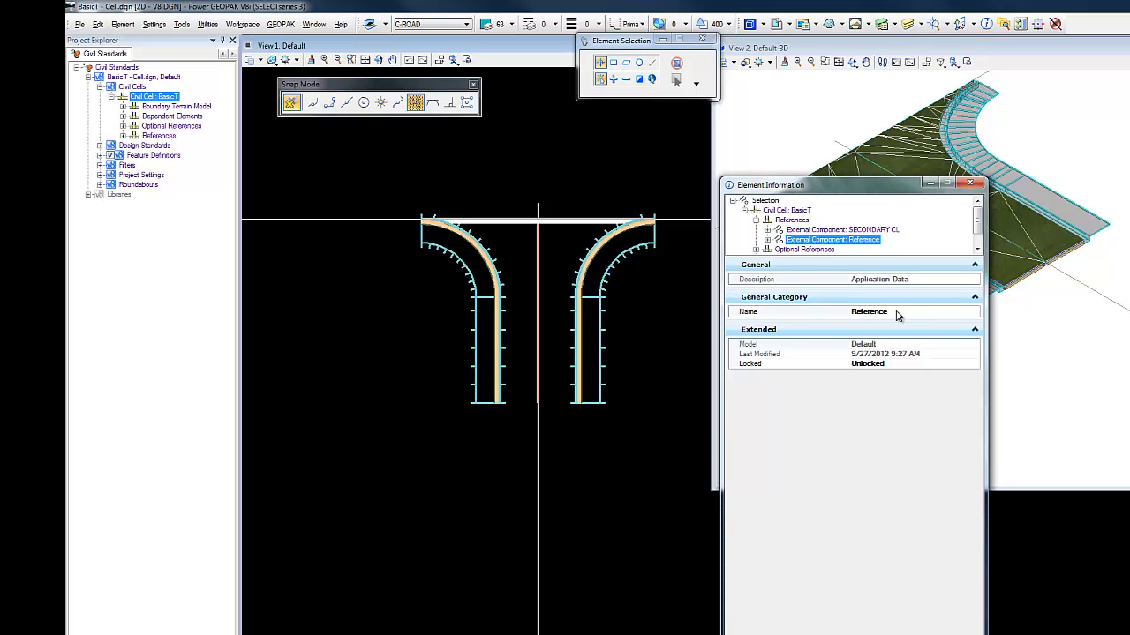
pyautogui.click(855, 312)
pyautogui.moveTo(894, 312); pyautogui.dragTo(832, 319)
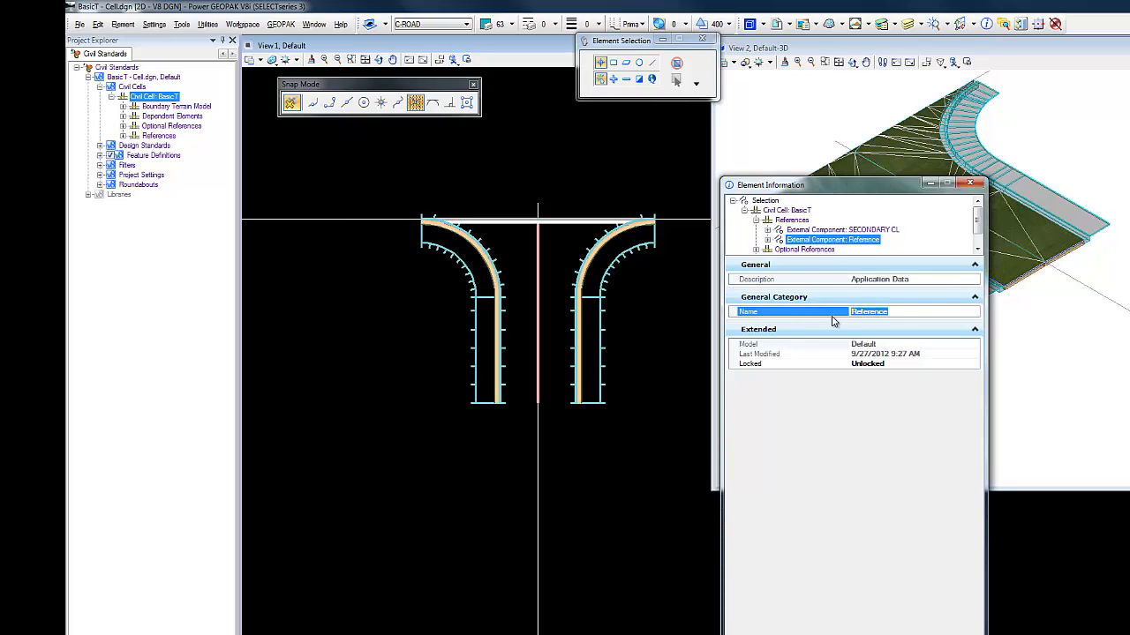
pyautogui.write('TRHU')
pyautogui.write(' RD EP')
pyautogui.press('BackSpace')
pyautogui.press('BackSpace')
pyautogui.write('HR')
pyautogui.click(907, 417)
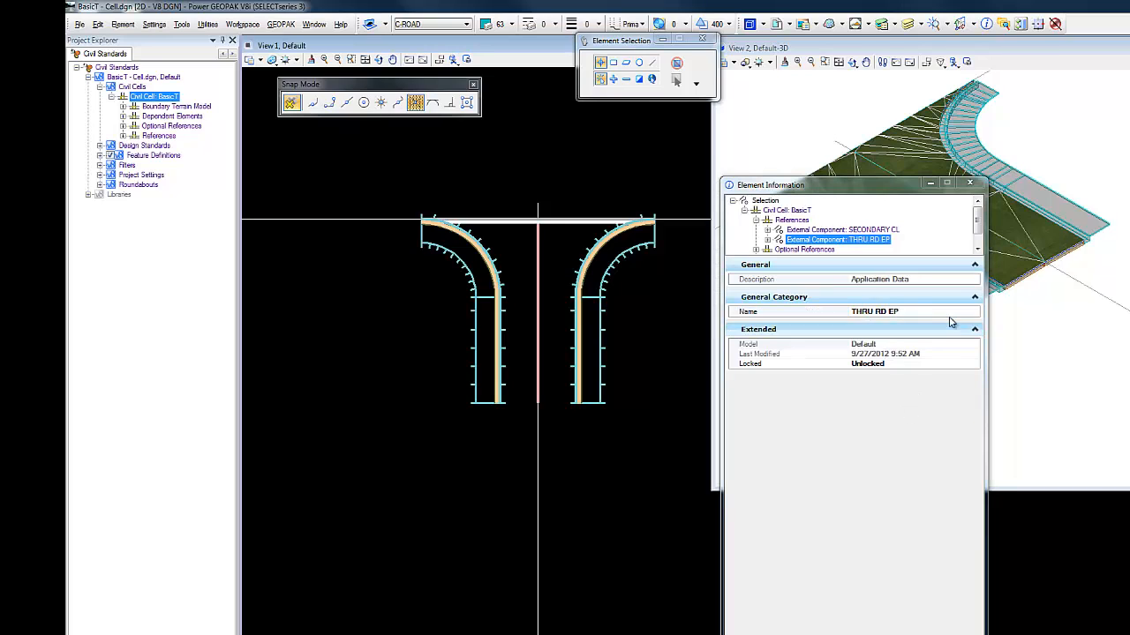
pyautogui.click(972, 185)
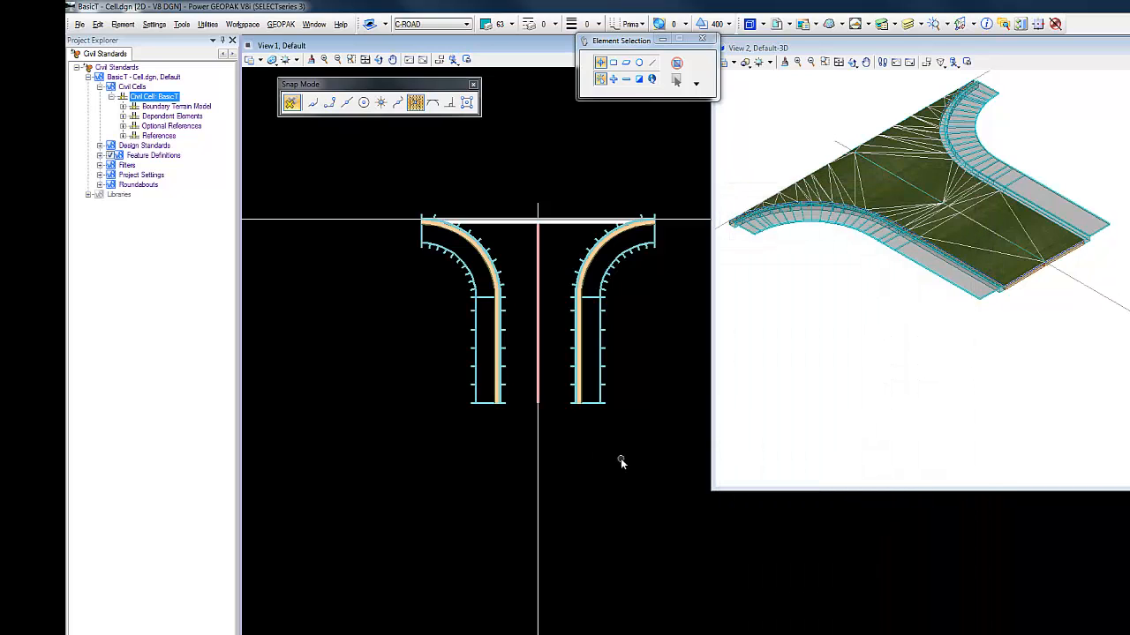
# Start placing a civil cell and choose BasicT as the cell to place
pyautogui.scroll(-2, 526, 473)
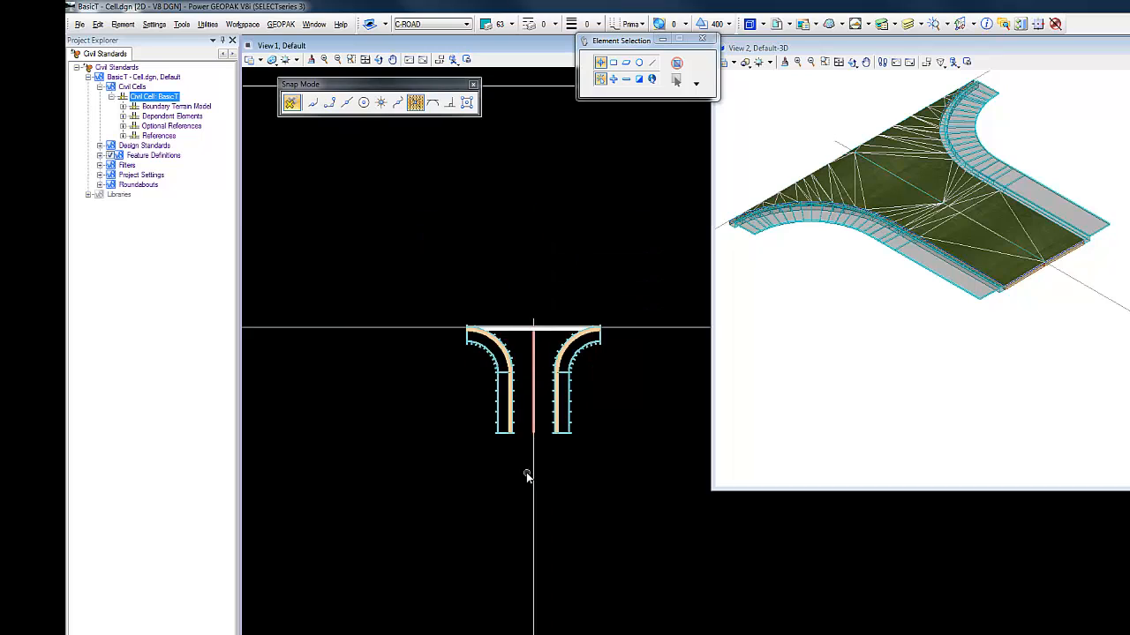
pyautogui.click(111, 633)
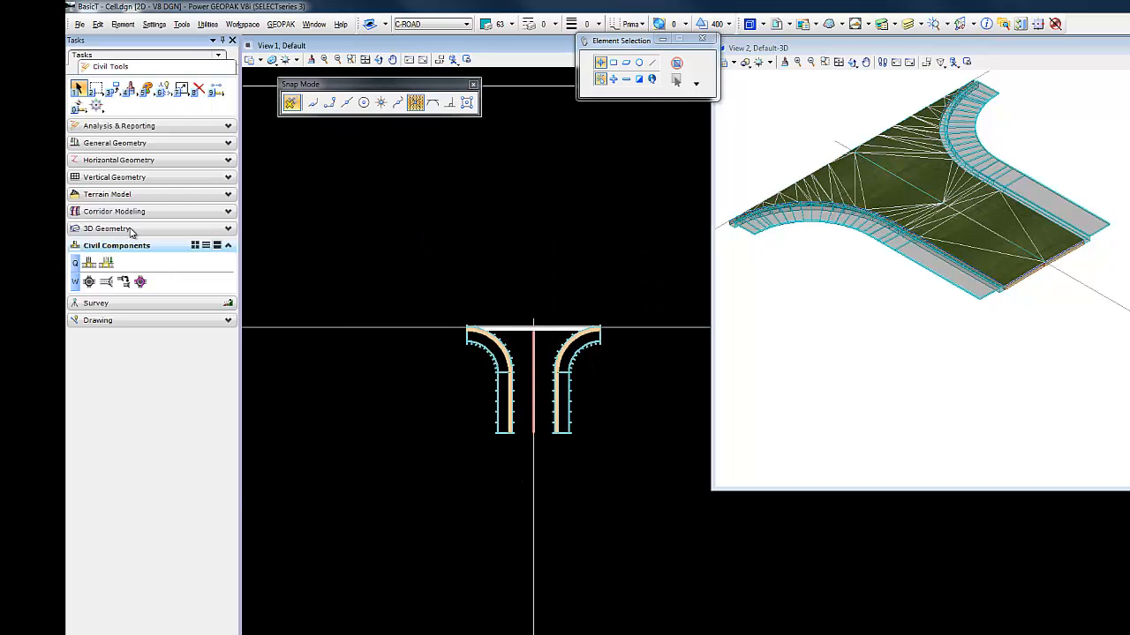
pyautogui.click(105, 262)
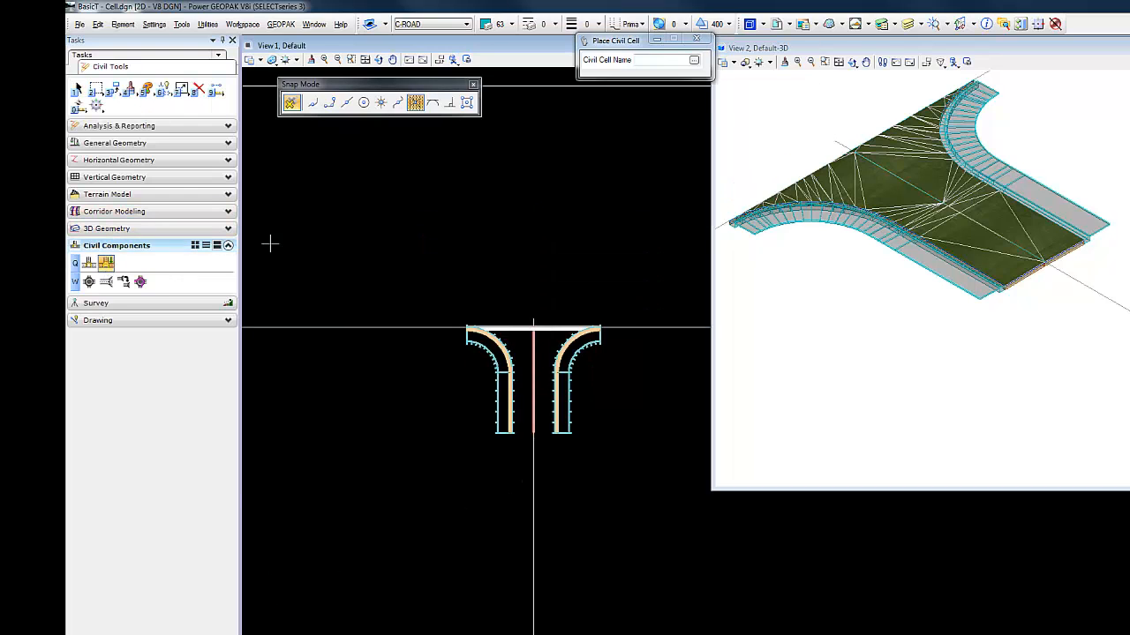
pyautogui.click(505, 327)
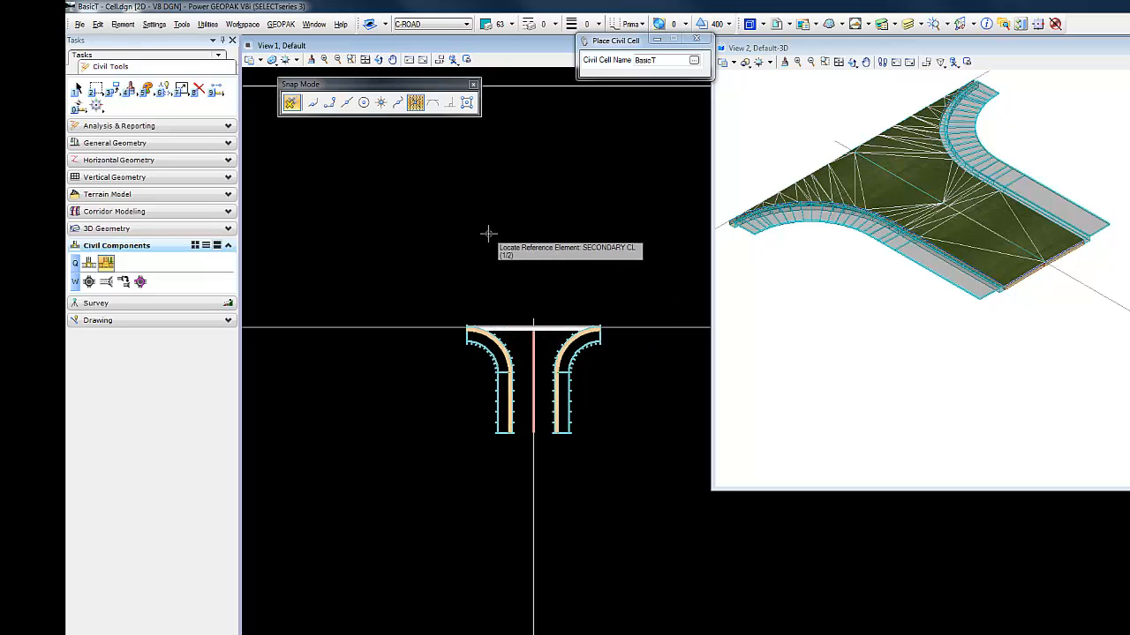